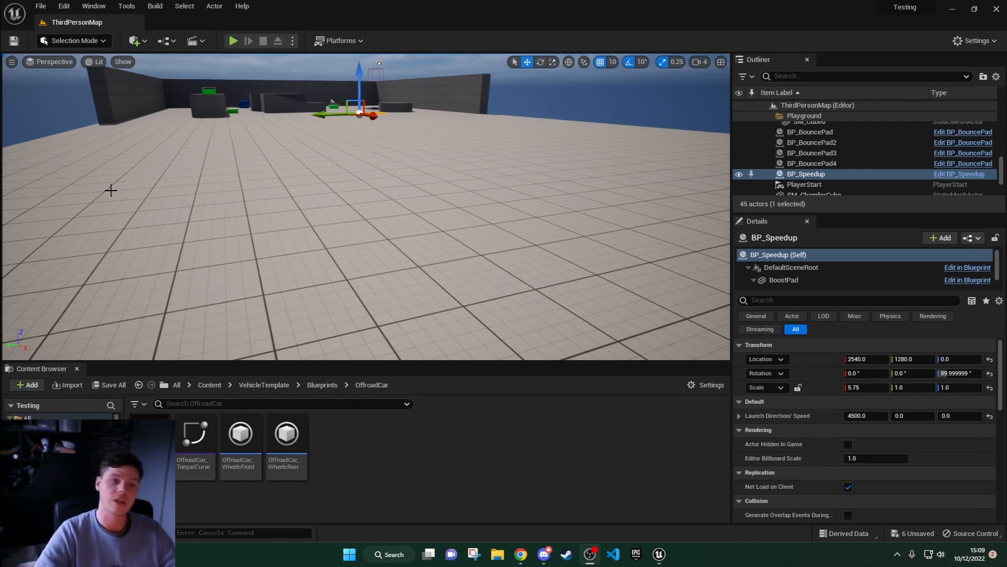
Step: Play the level in the editor and test the green bounce pads near the player start with the character
click(233, 41)
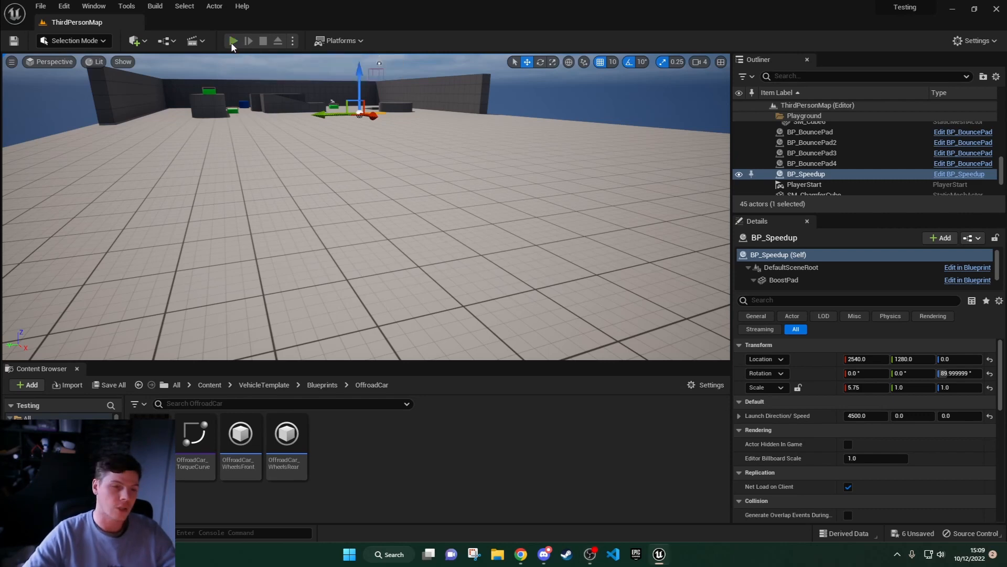
key(w)
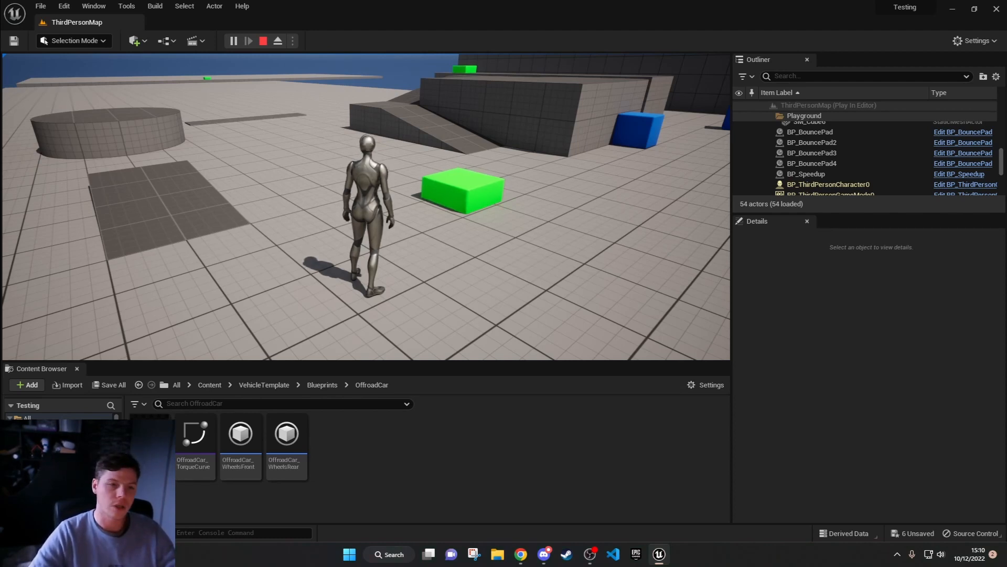
key(s)
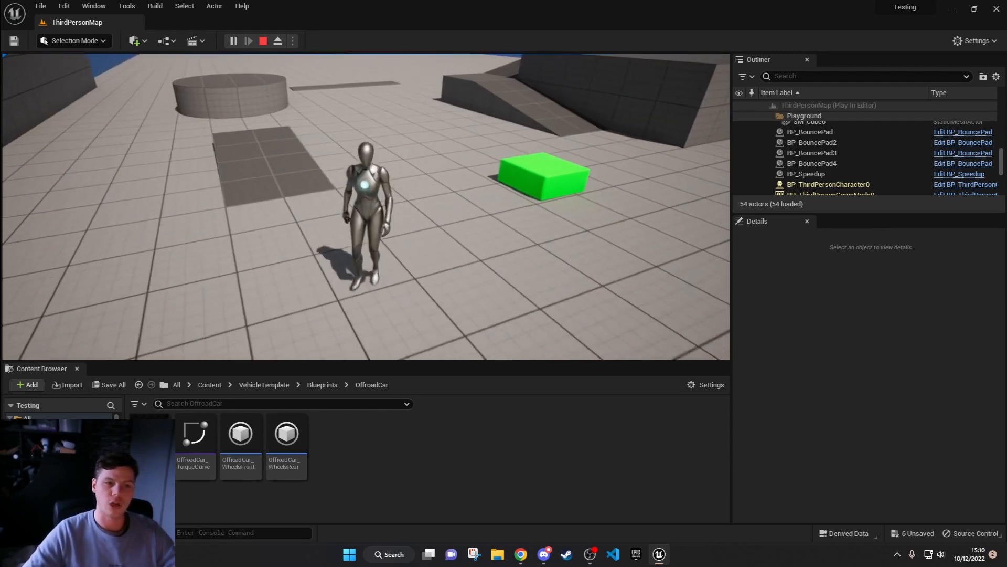
key(w)
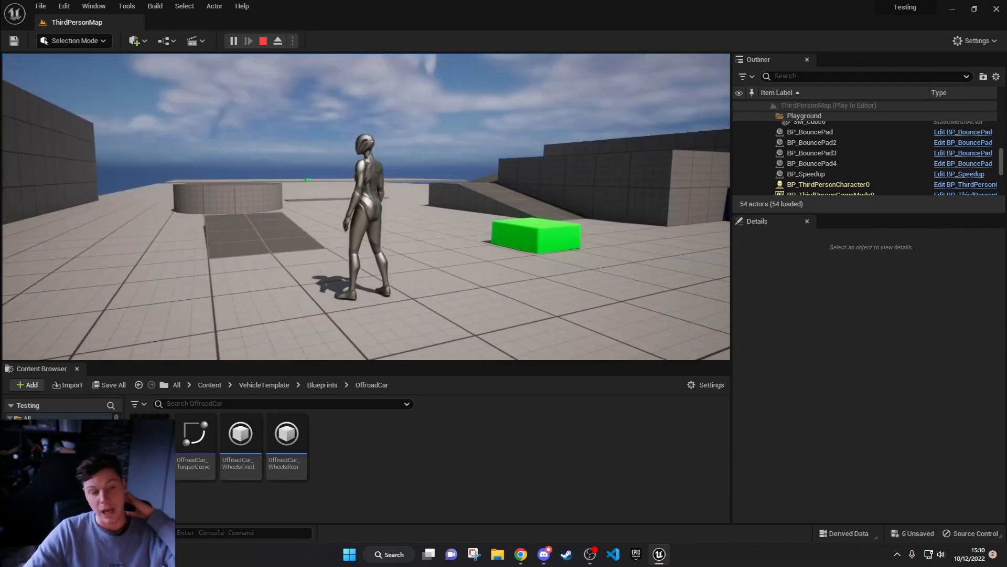
key(a)
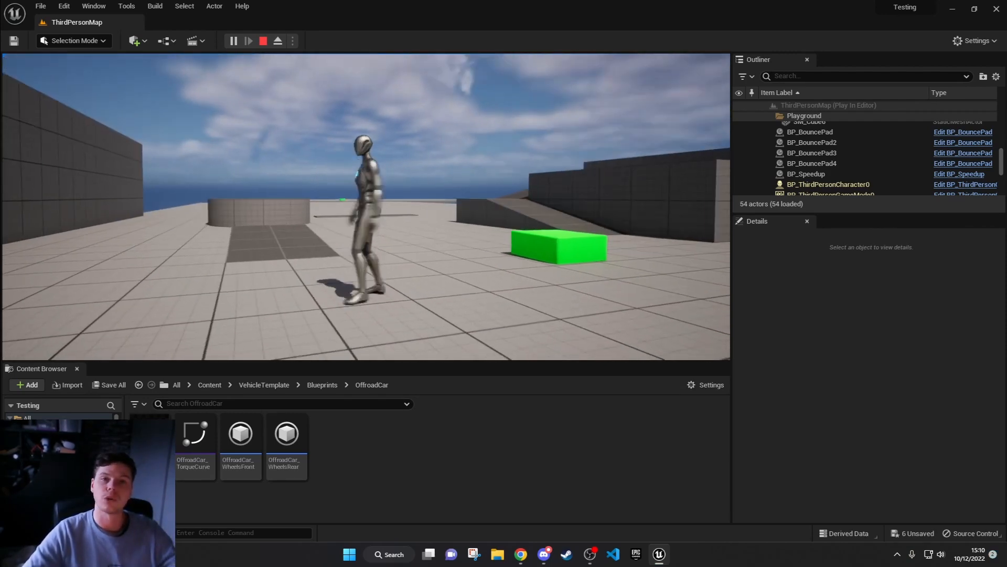
key(w)
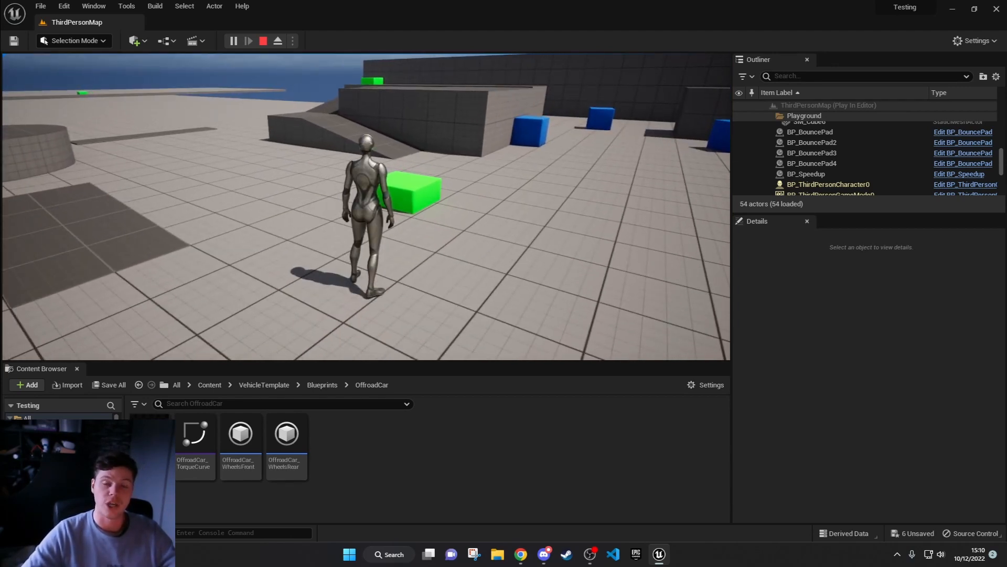
key(a)
key(w)
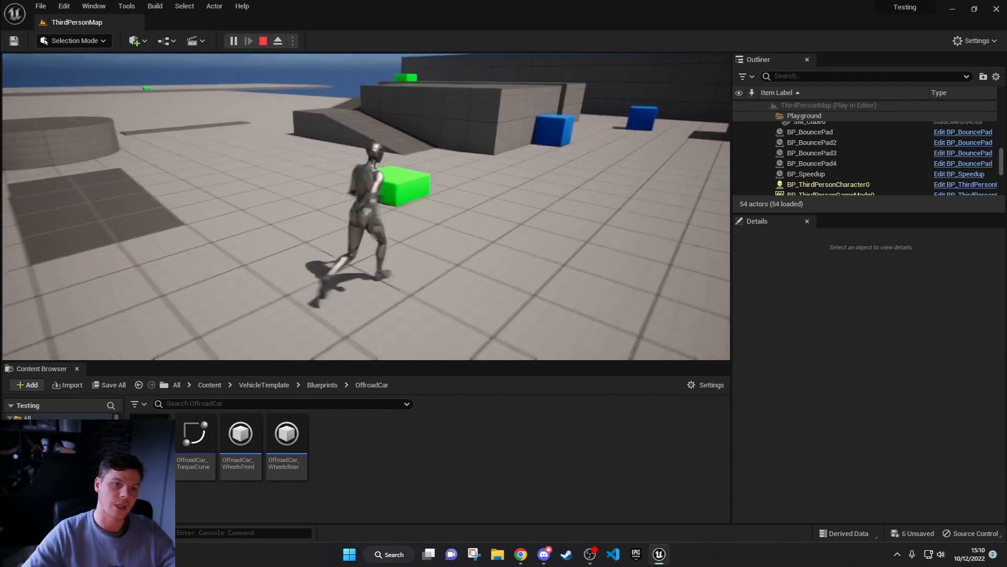
key(s)
key(w)
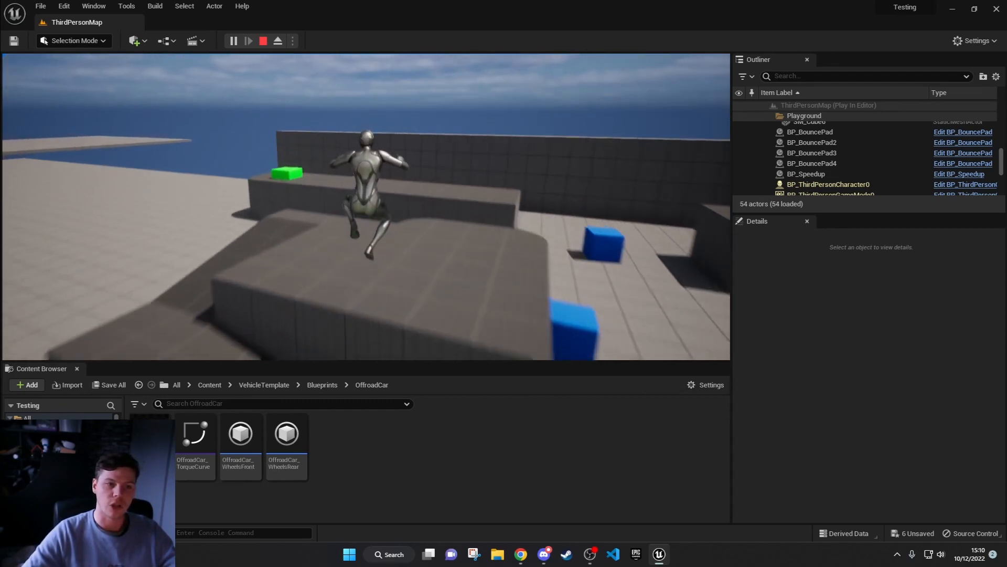
key(w)
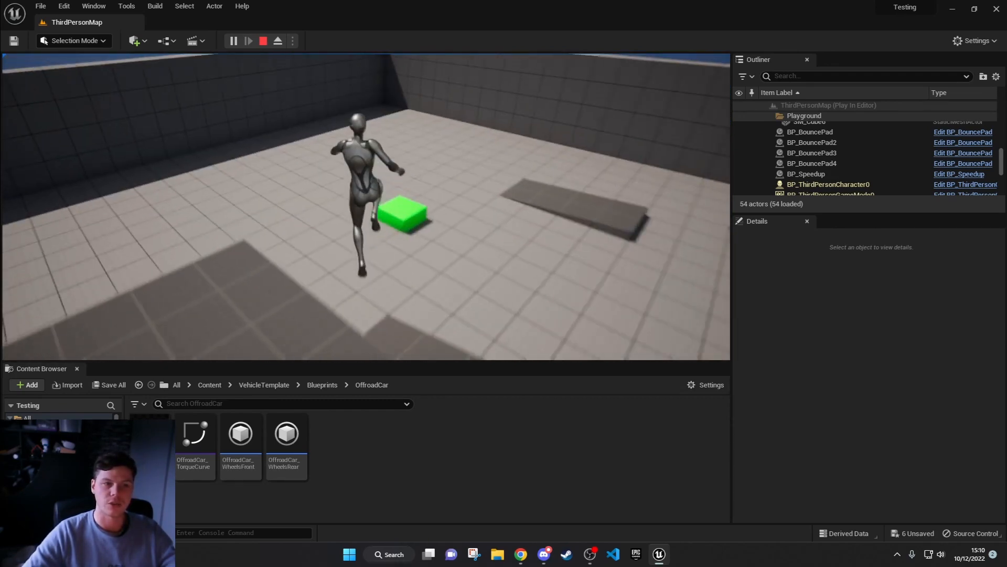
key(w)
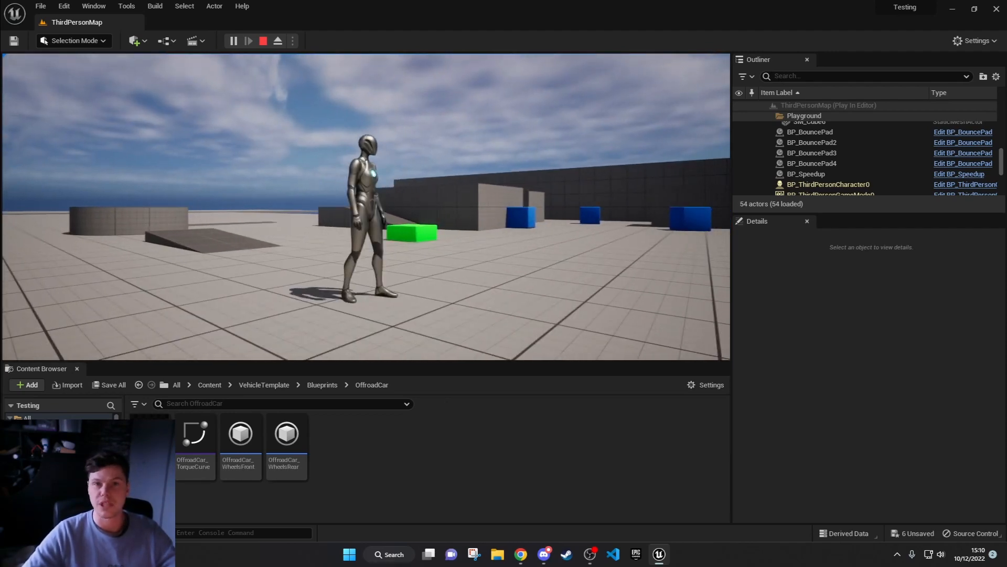
key(w)
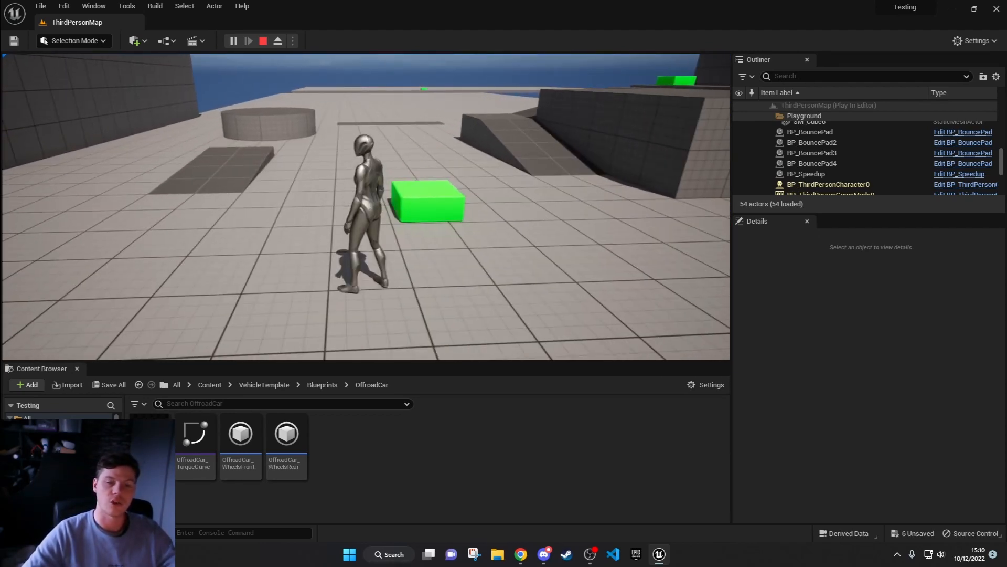
Step: Run the character over the flat speed pad and jump across the gap to the far platform
key(w)
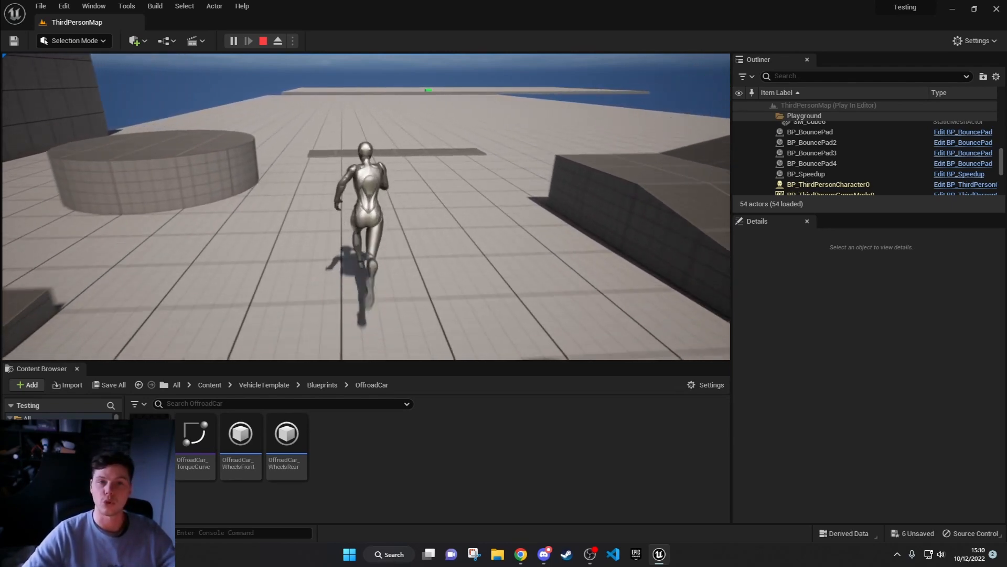
key(w)
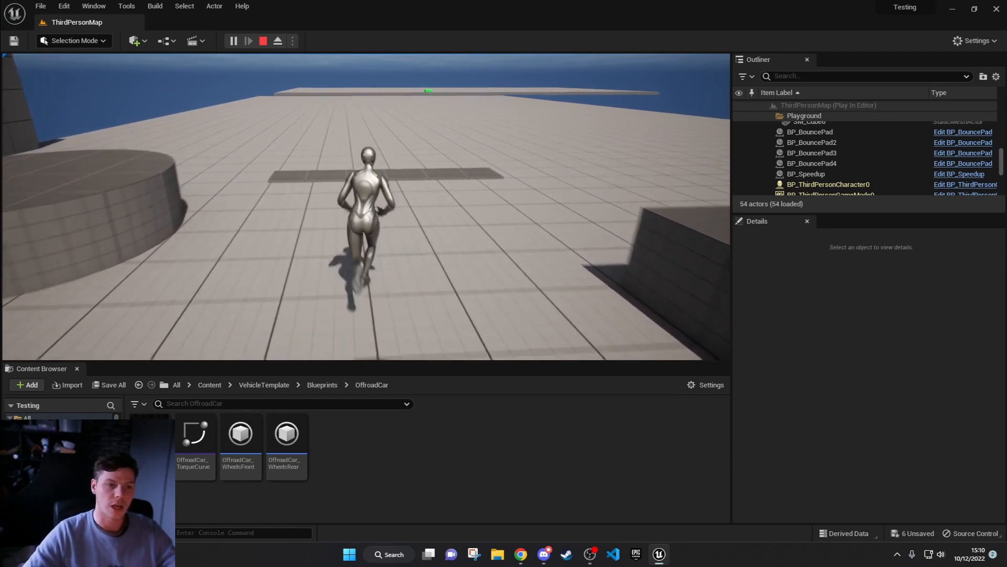
key(w)
key(a)
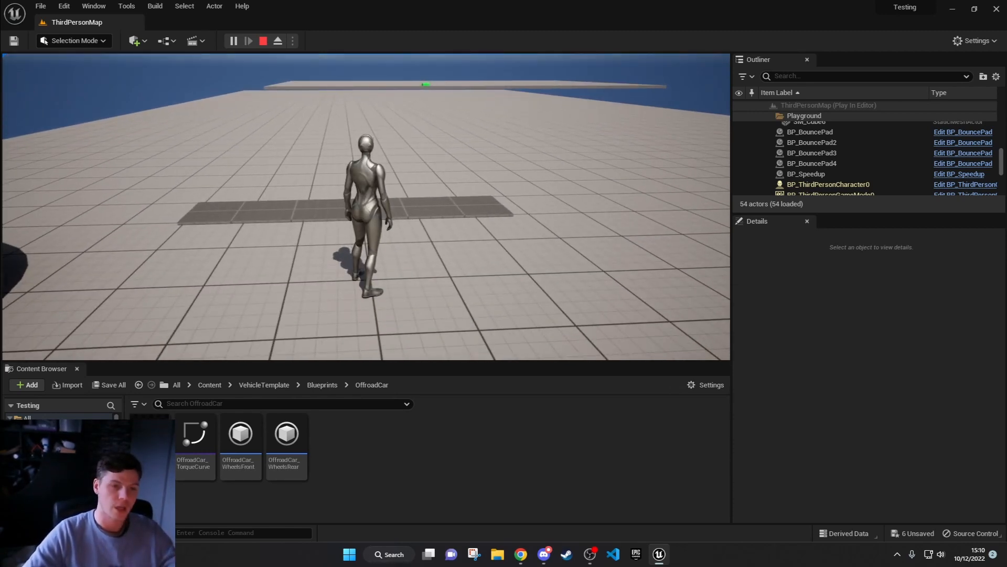
key(a)
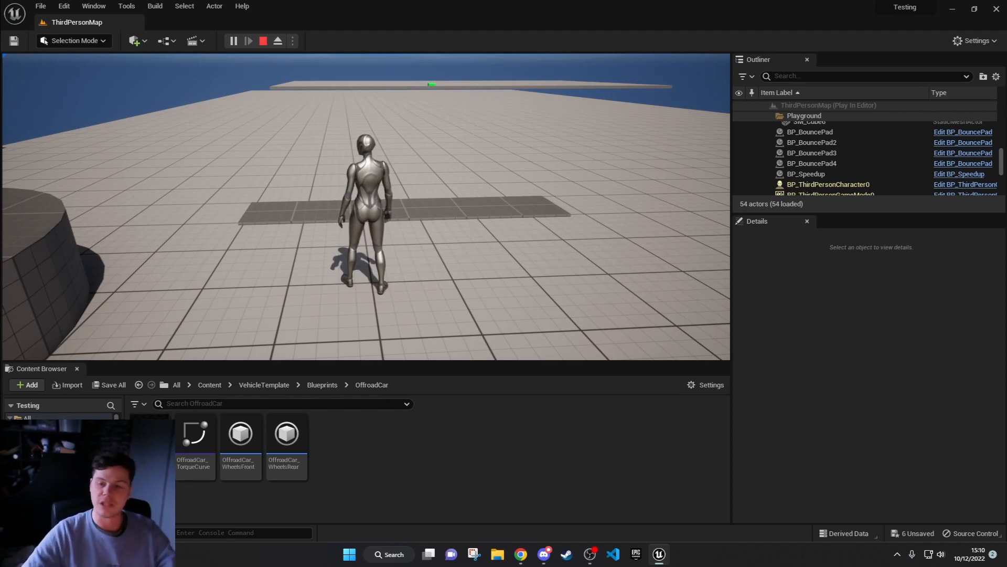
key(w)
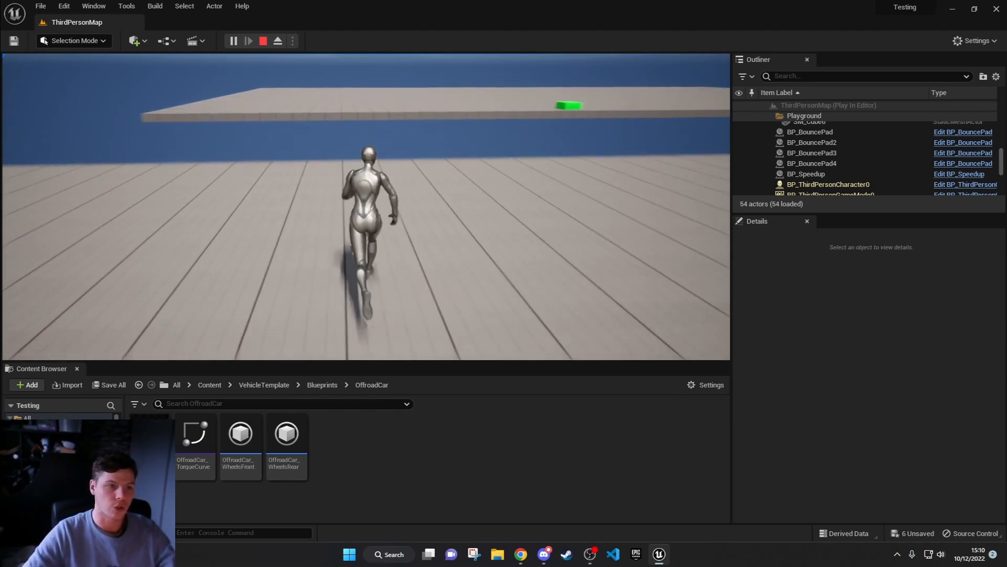
key(space)
key(w)
key(a)
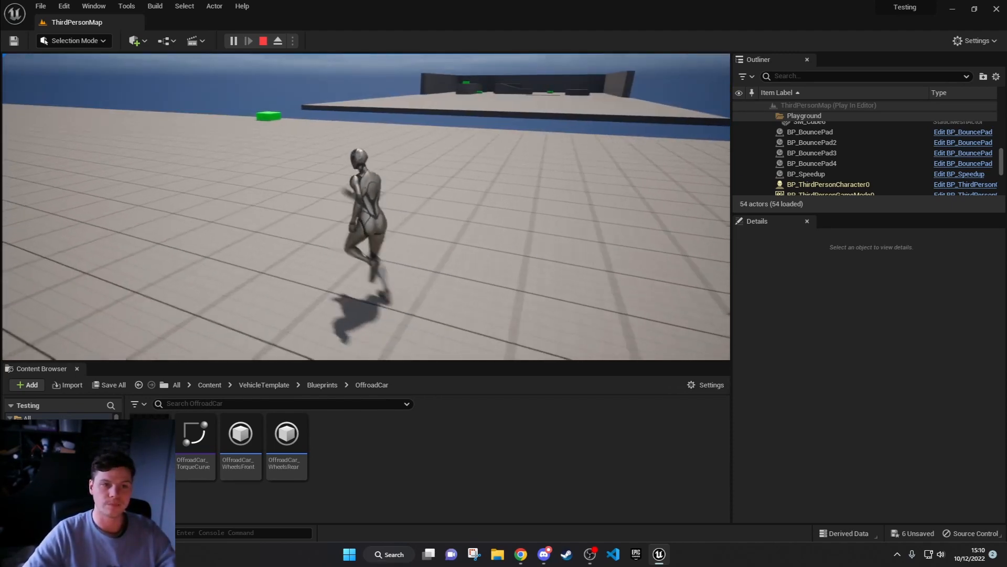
Step: Run onto the green bounce pad on the far platform to launch the character back to the main platform
key(w)
key(a)
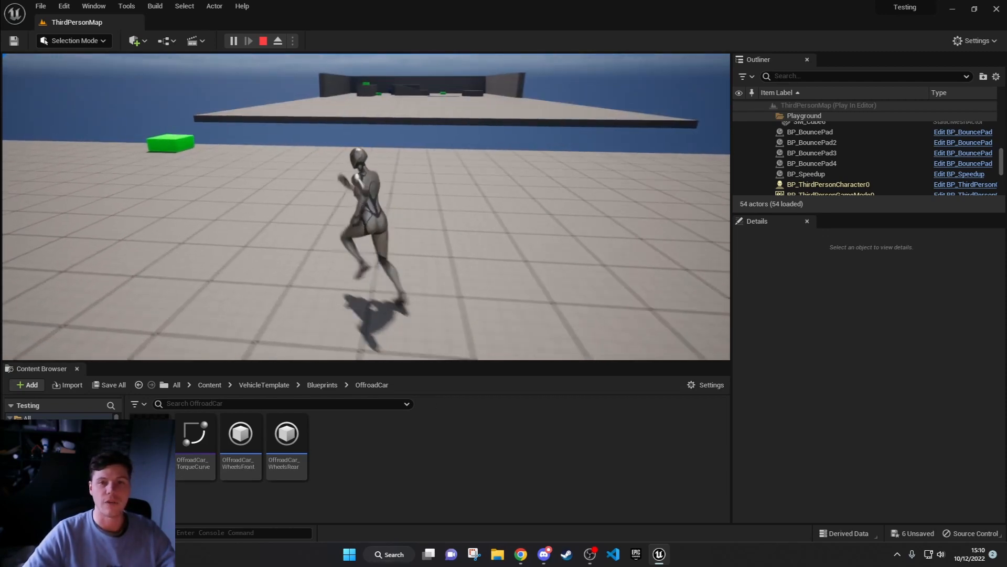
key(w)
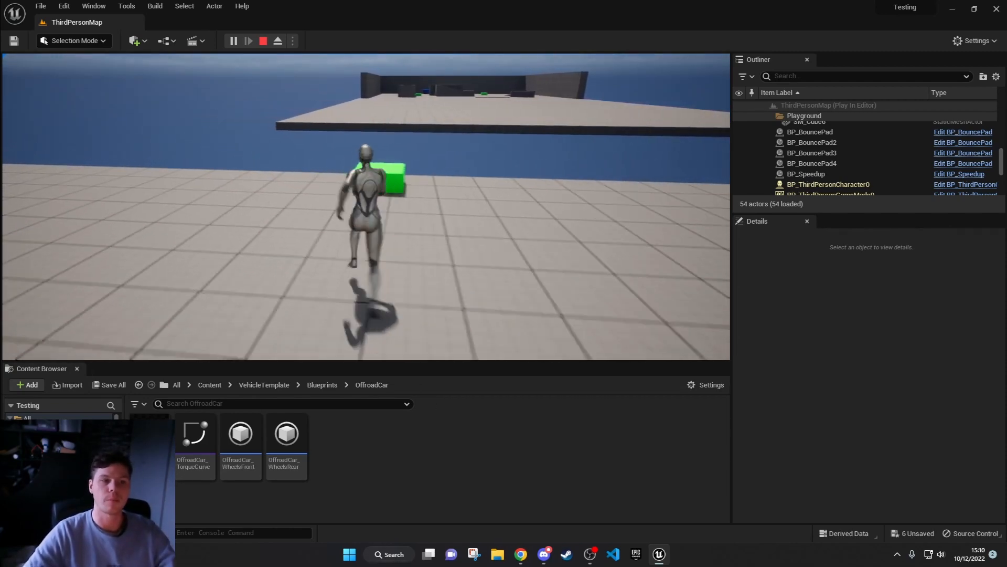
key(w)
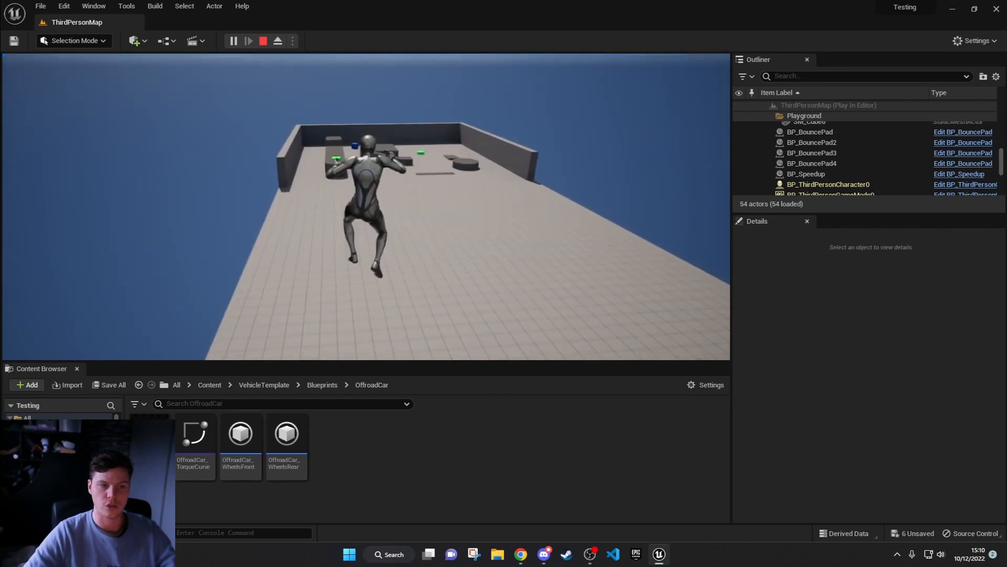
key(w)
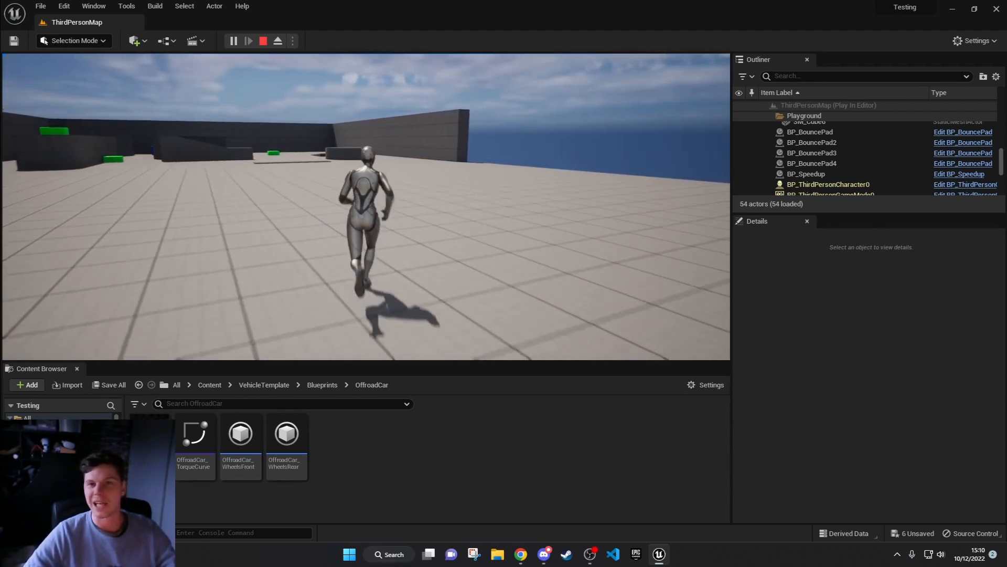
Step: Run the character back to the speed pad and enter it from the opposite direction
key(w)
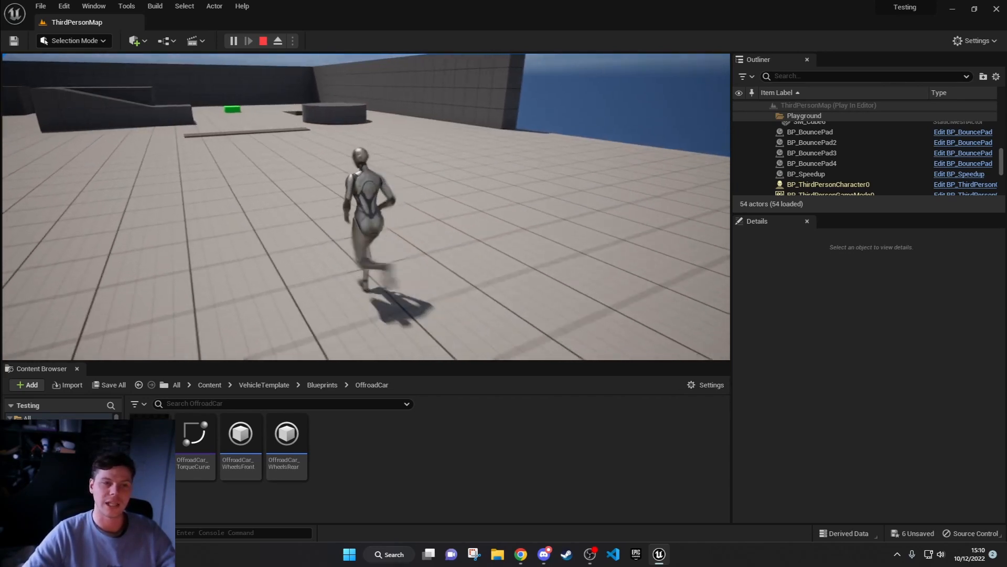
key(w)
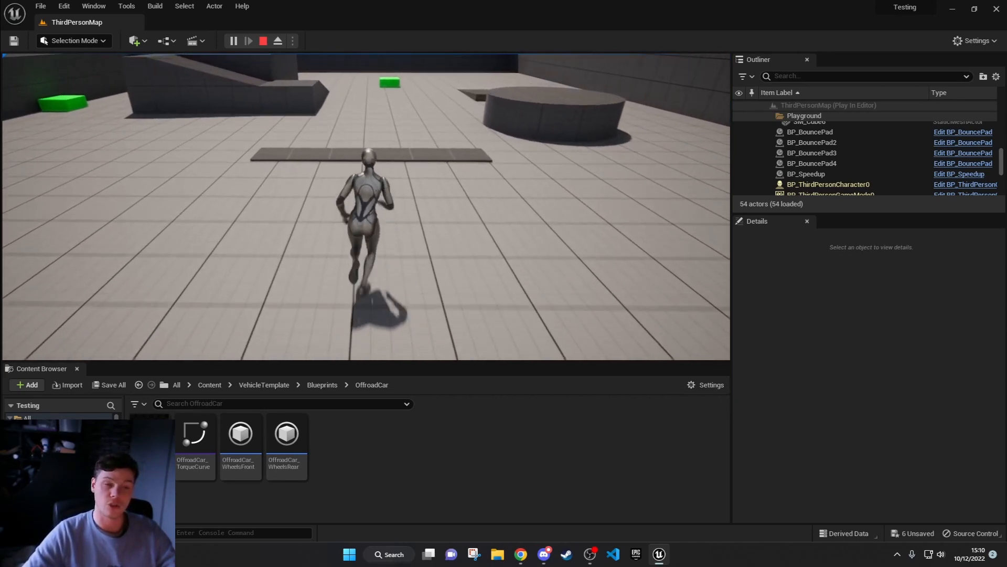
key(w)
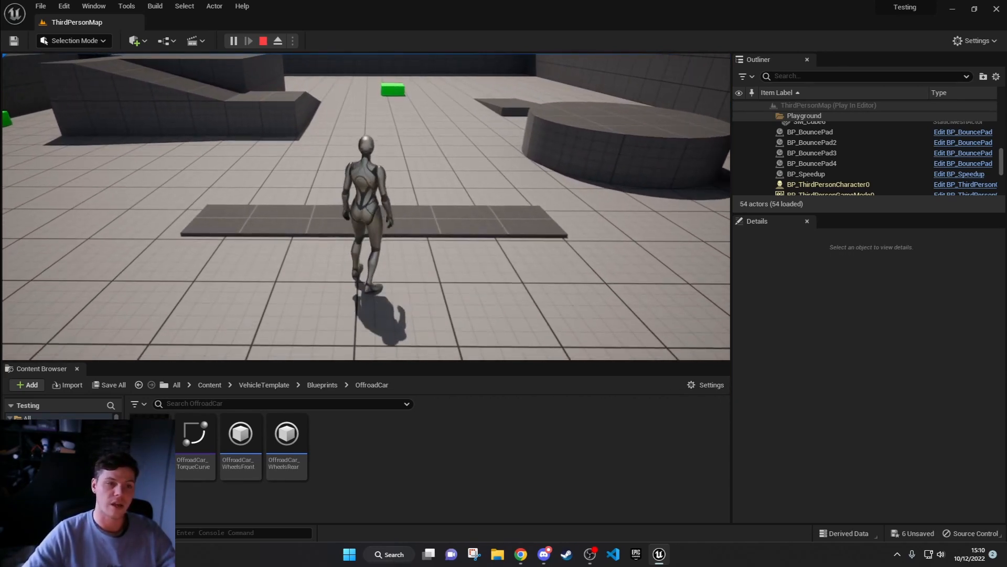
key(w)
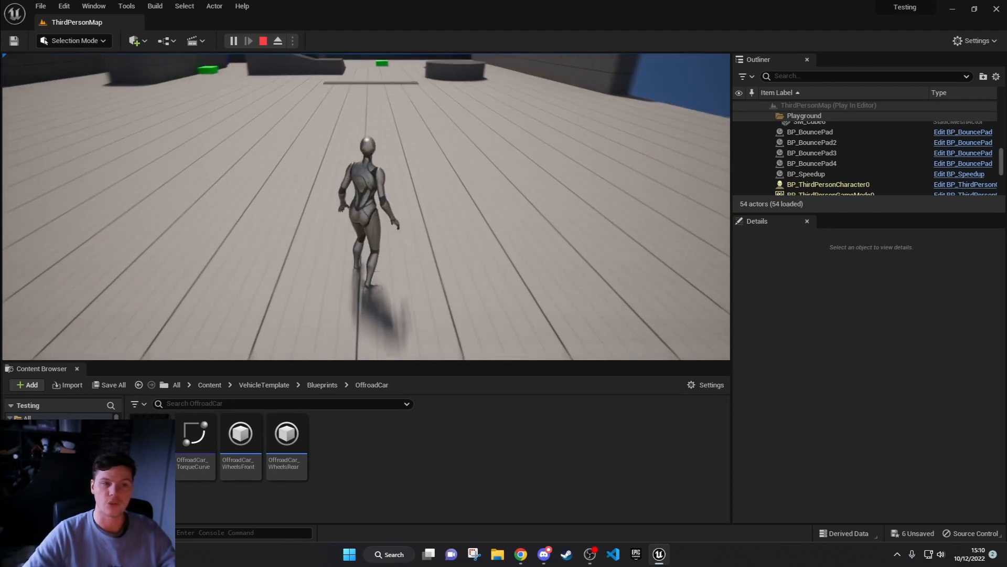
Step: Run the character to the bounce pad beside the tall block, test its launch, and end the play session
key(w)
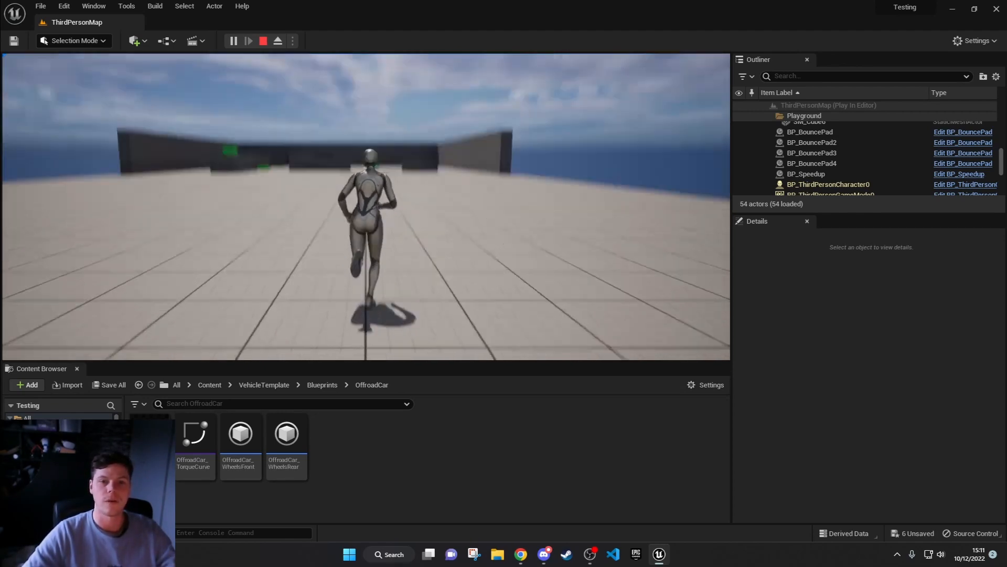
key(w)
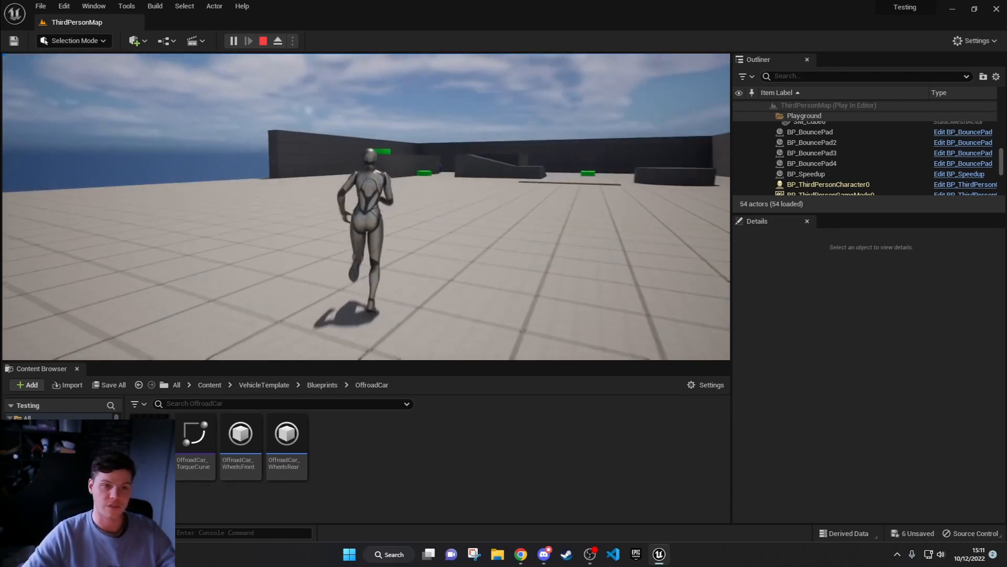
key(d)
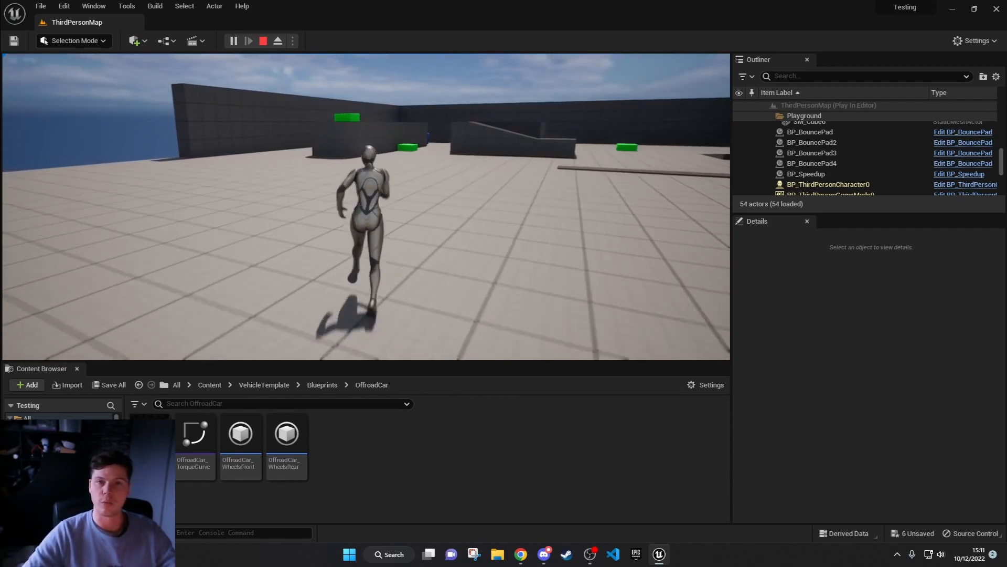
key(w)
key(d)
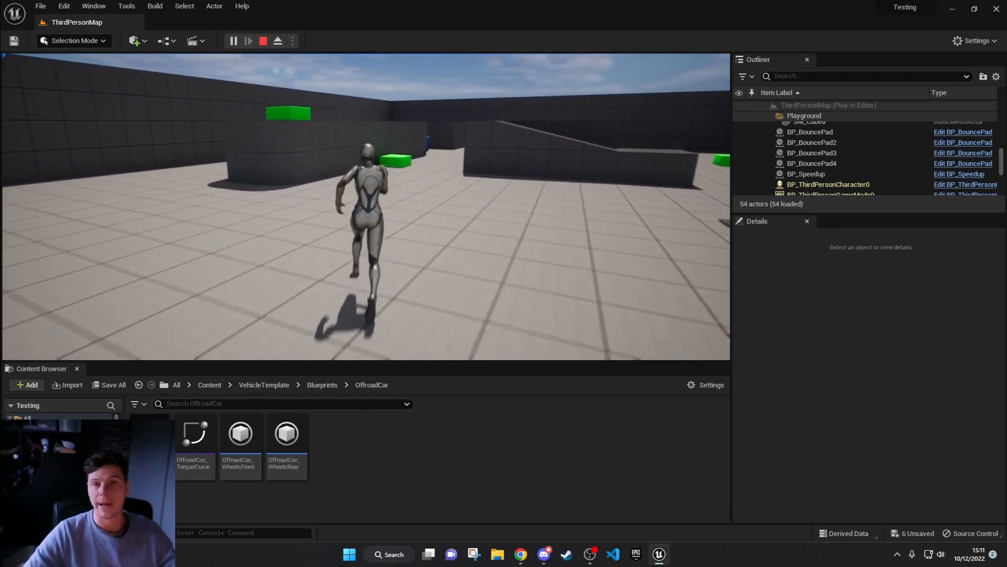
key(w)
key(d)
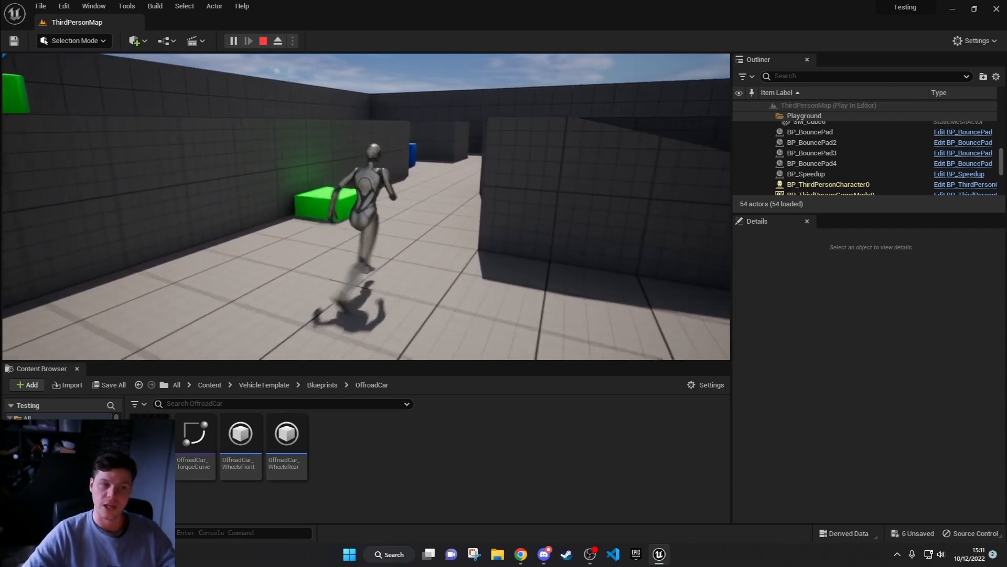
key(space)
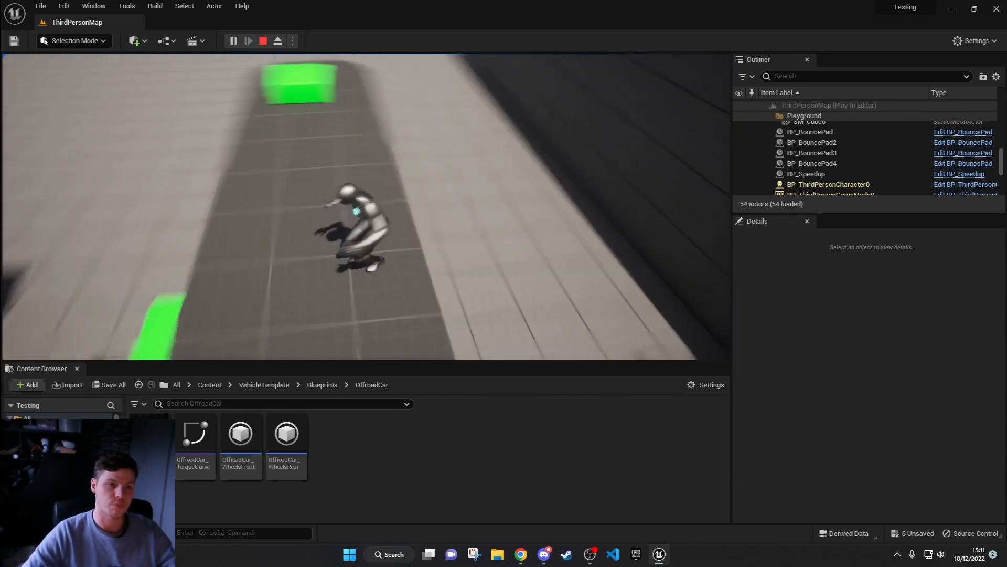
key(w)
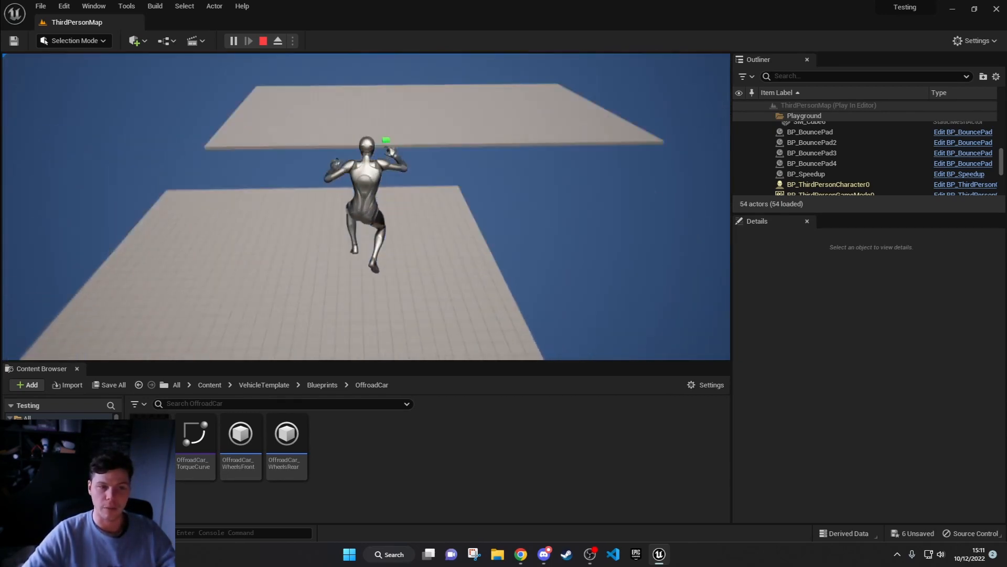
key(w)
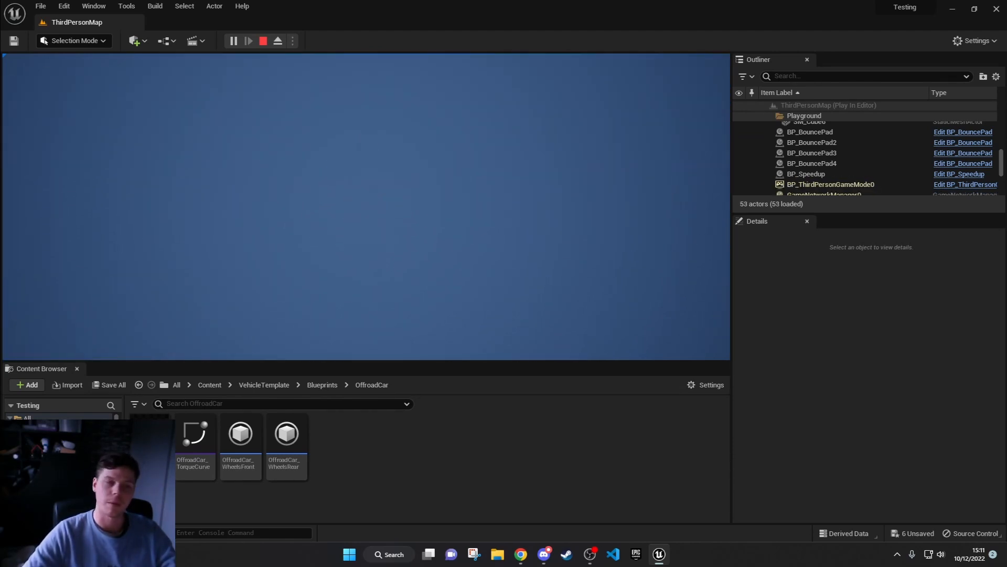
key(Escape)
Step: Open the project's top-level Content folder in the Content Browser
right_drag(326, 172, 430, 197)
key(w)
key(w)
key(w)
key(s)
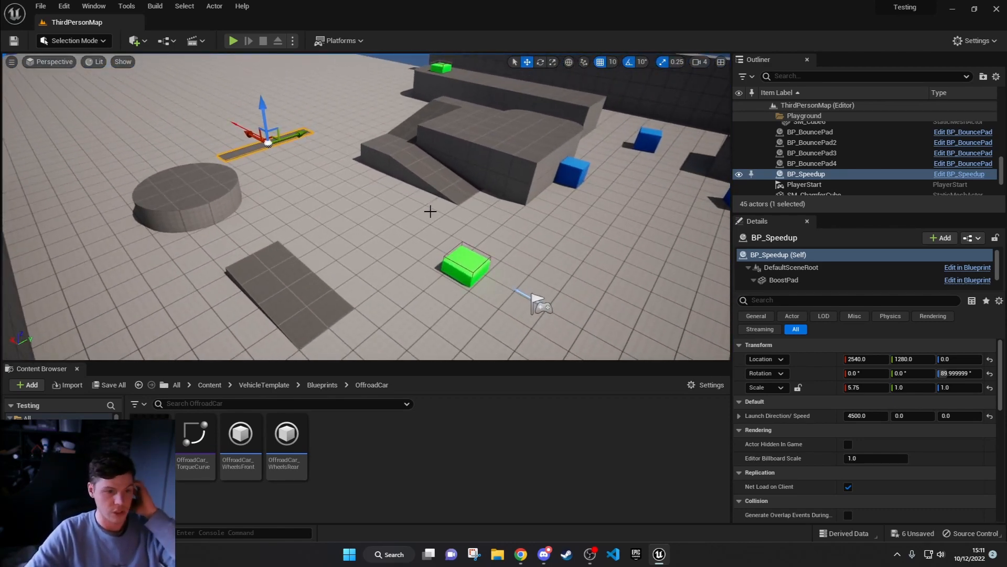
click(209, 385)
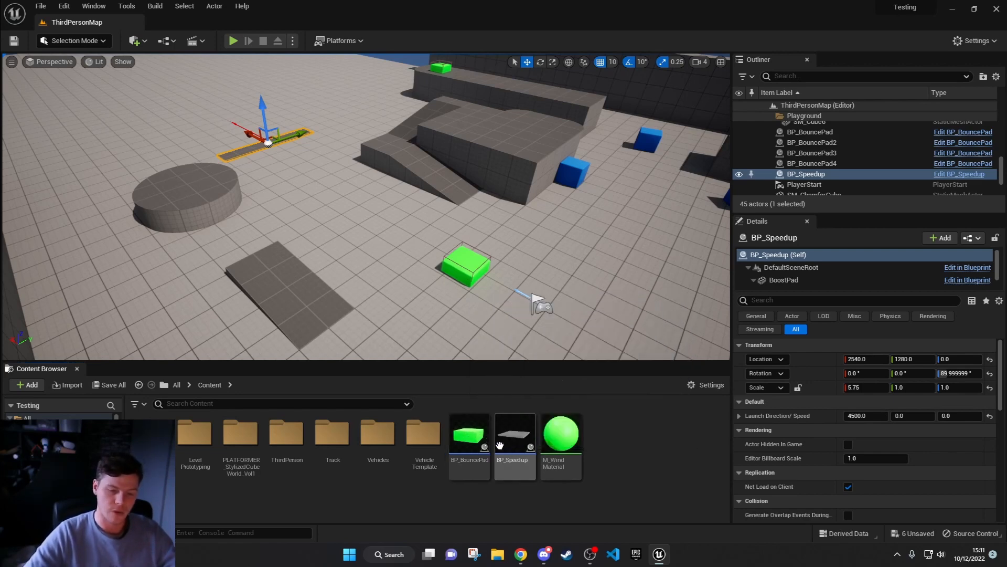
Step: Open the BP_BouncePad blueprint and bring its launch velocity nodes into view in the event graph
click(476, 434)
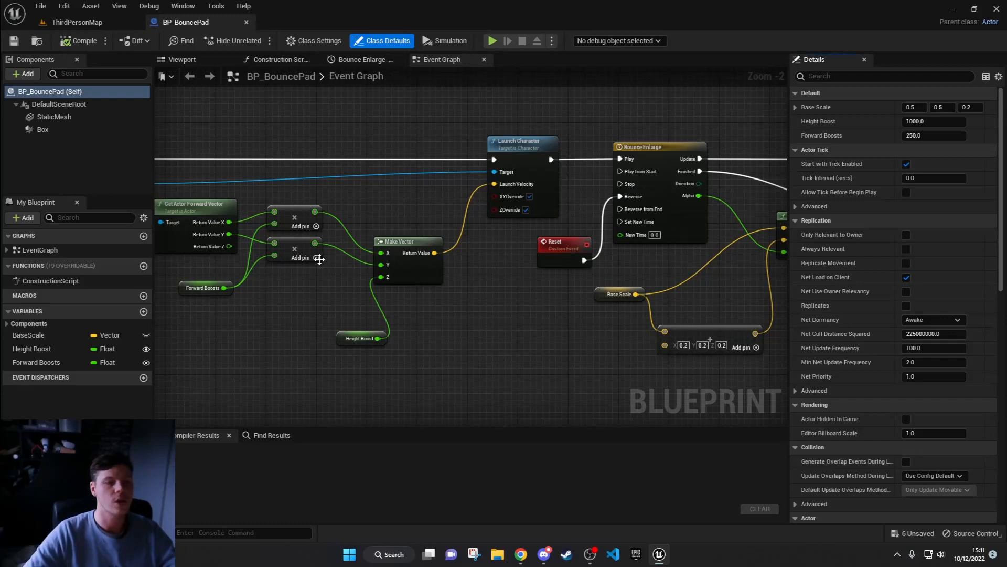
right_drag(281, 246, 494, 283)
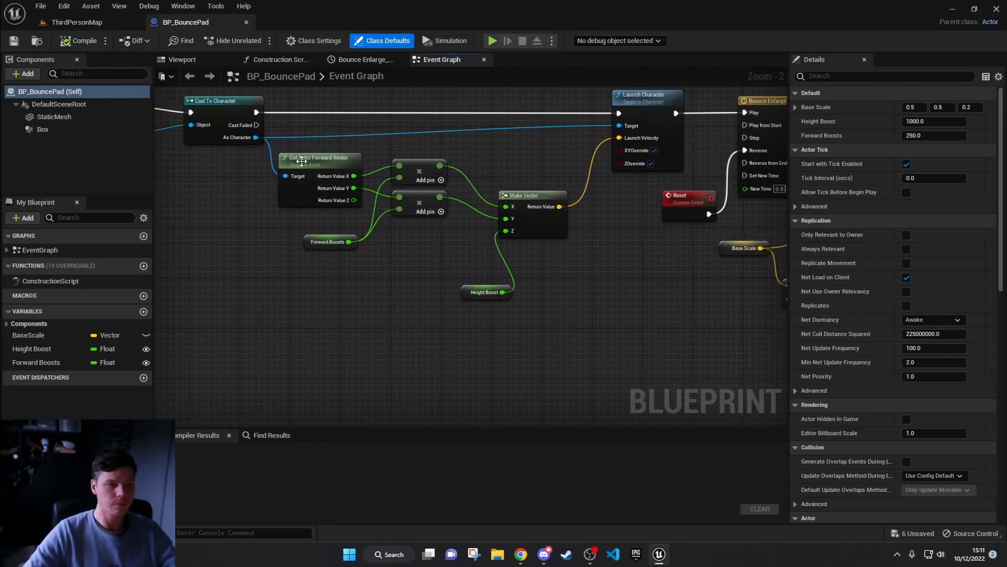
Step: Move the launch velocity calculation nodes below the execution line and place Launch Character closer to Cast To Character
drag(628, 339, 349, 304)
click(472, 230)
drag(654, 237, 363, 104)
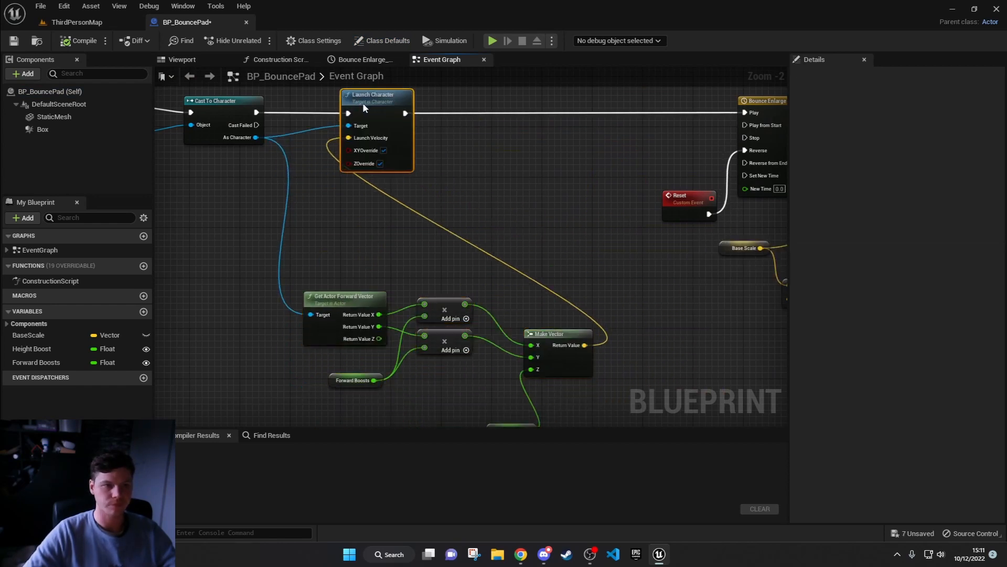
right_drag(447, 118, 603, 196)
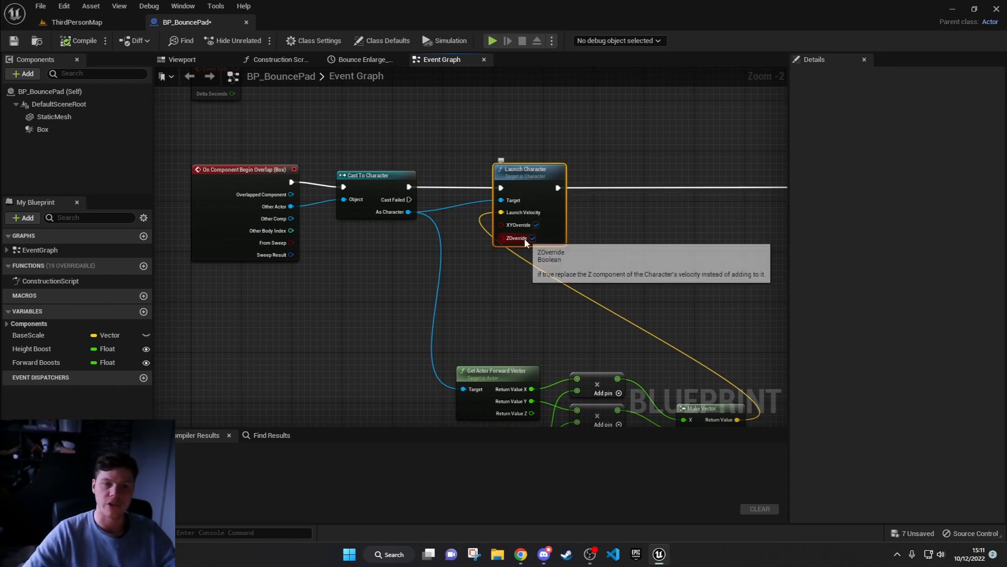
right_drag(409, 268, 464, 283)
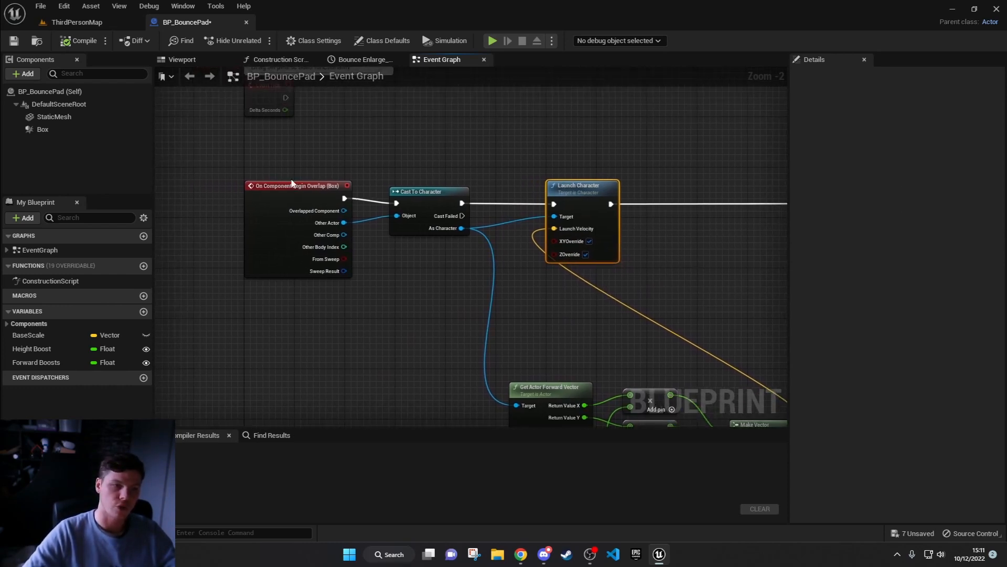
Step: Inspect the bounce pad's StaticMesh and Box components in the blueprint viewport, including the Box's available events
click(182, 60)
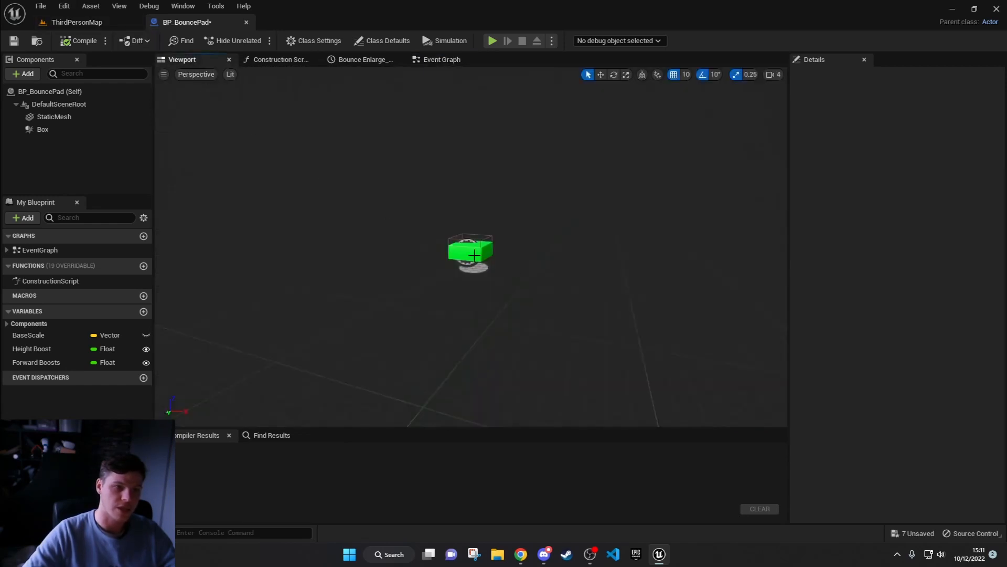
scroll(461, 249, up, 5)
click(483, 289)
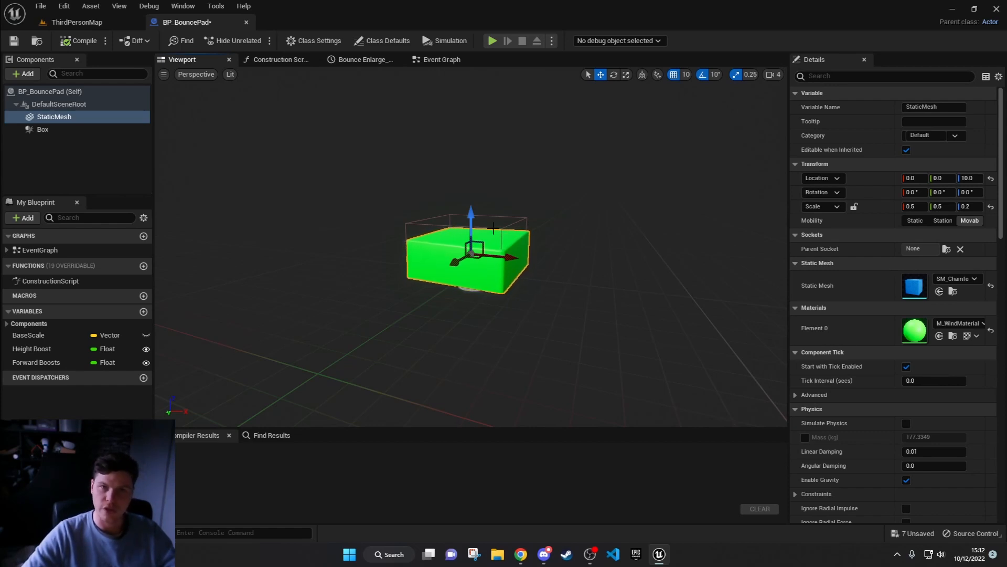
mouse_move(581, 258)
mouse_down()
mouse_move(583, 273)
mouse_move(576, 231)
mouse_move(592, 255)
mouse_move(586, 276)
mouse_up()
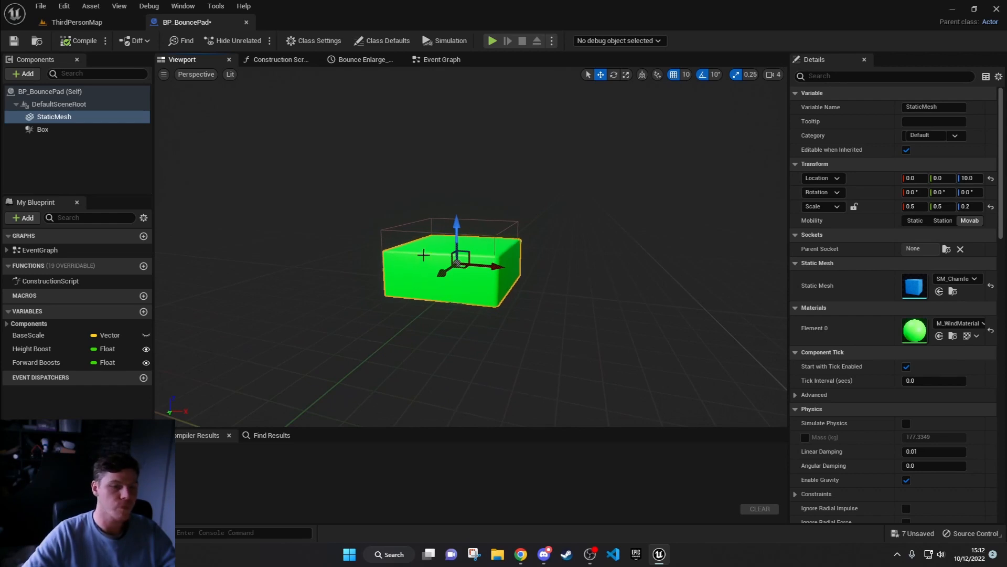
click(426, 236)
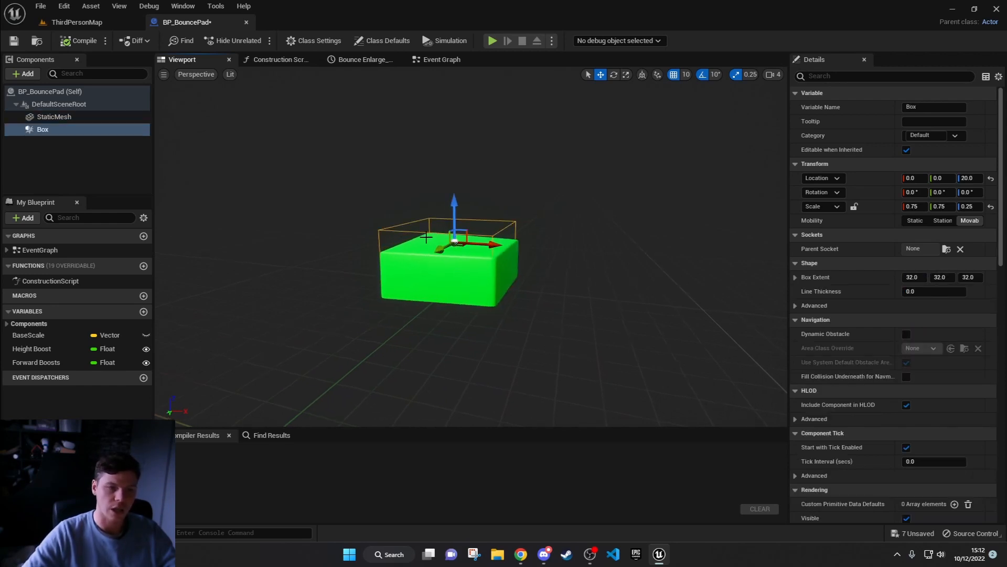
scroll(892, 388, down, 15)
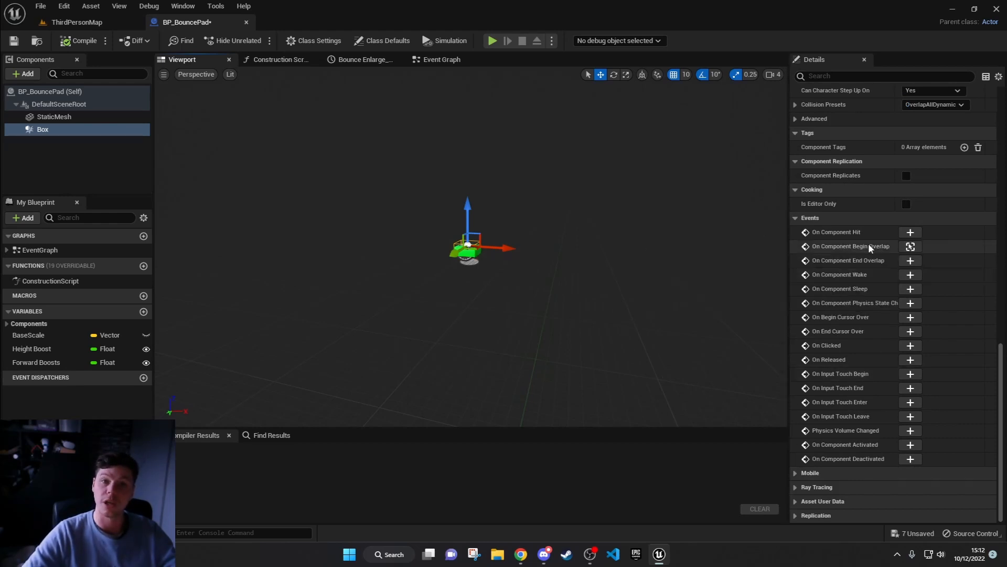
scroll(529, 255, up, 5)
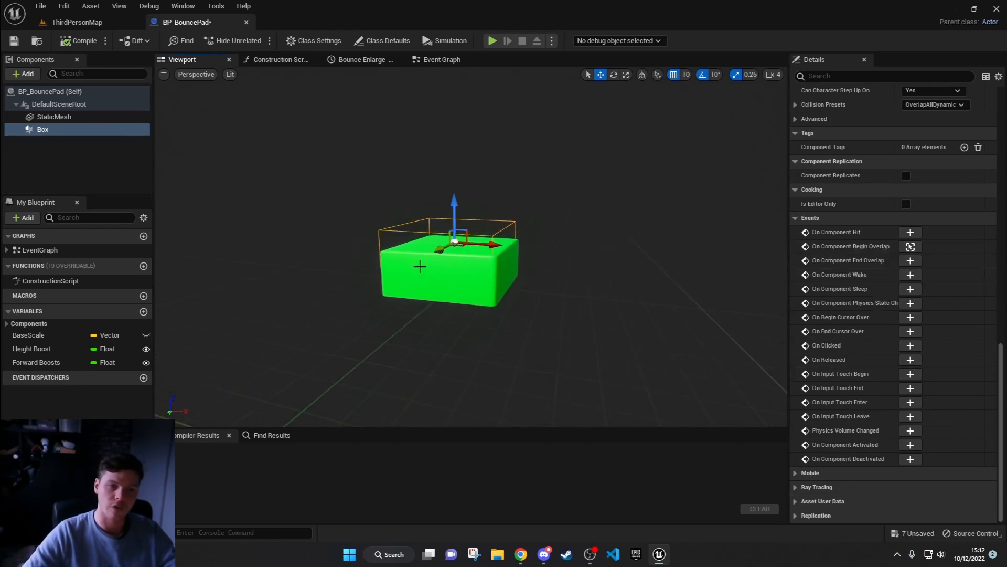
Step: Return to the event graph and move Cast To Character closer to the On Component Begin Overlap event
click(440, 60)
right_drag(393, 251, 410, 222)
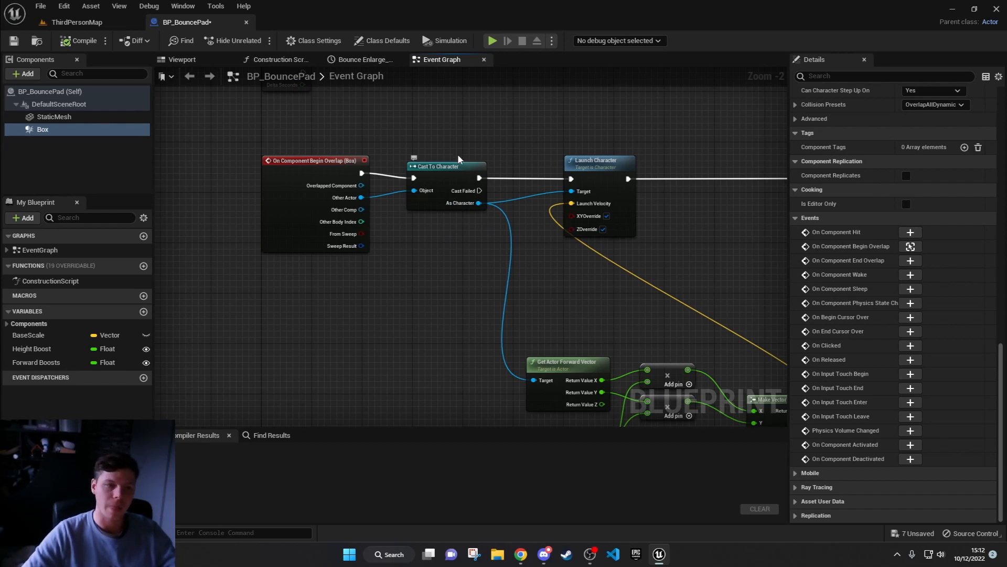
drag(447, 185, 420, 178)
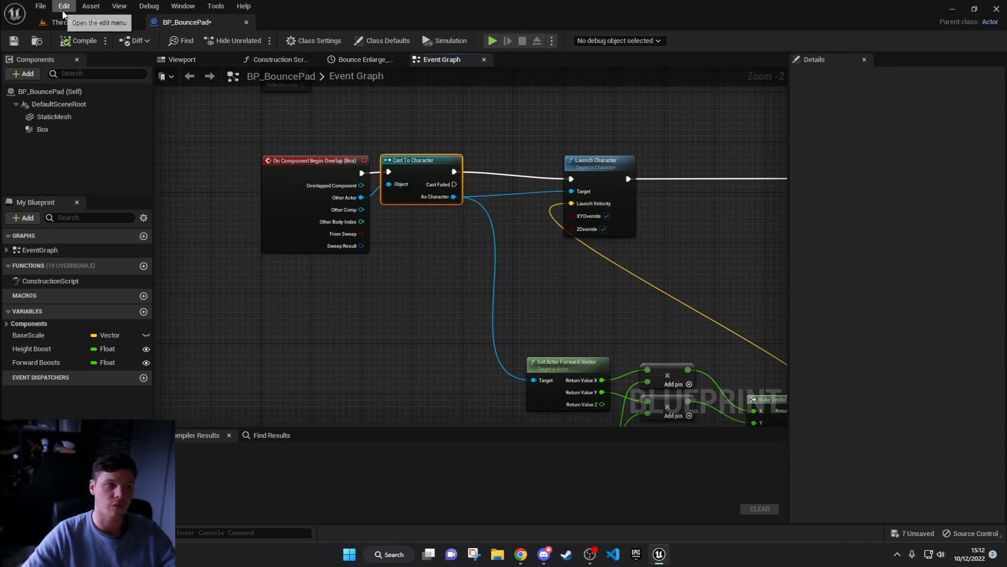
Step: View the parent classes offered for a new Blueprint Class, cancel without creating one, and return to BP_BouncePad
click(77, 22)
right_click(612, 458)
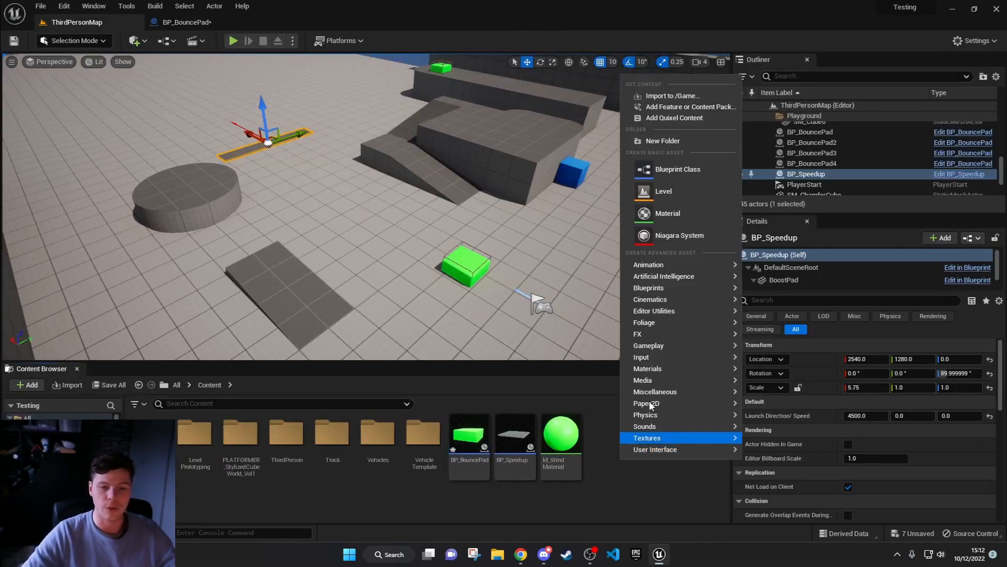
click(656, 171)
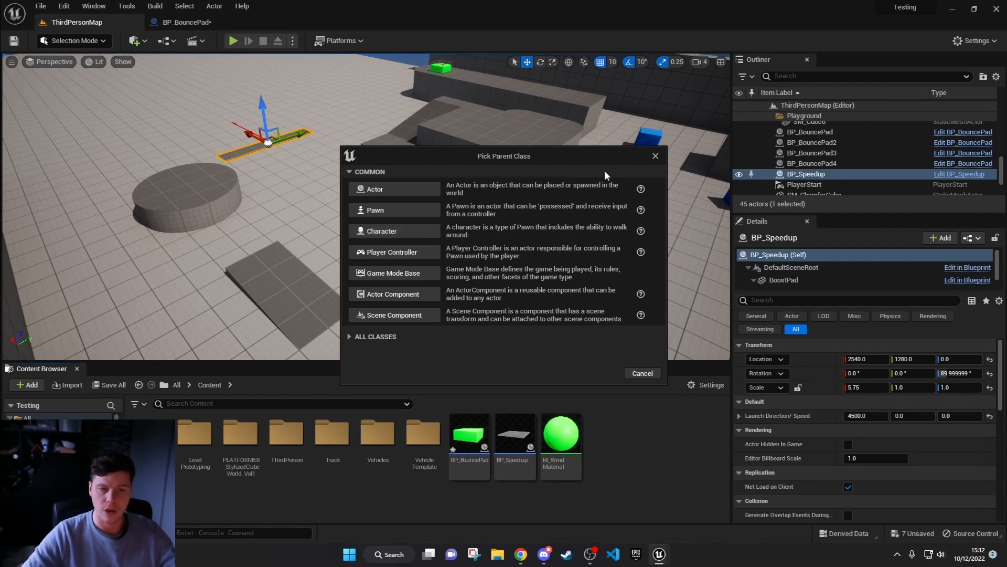
key(Escape)
click(165, 25)
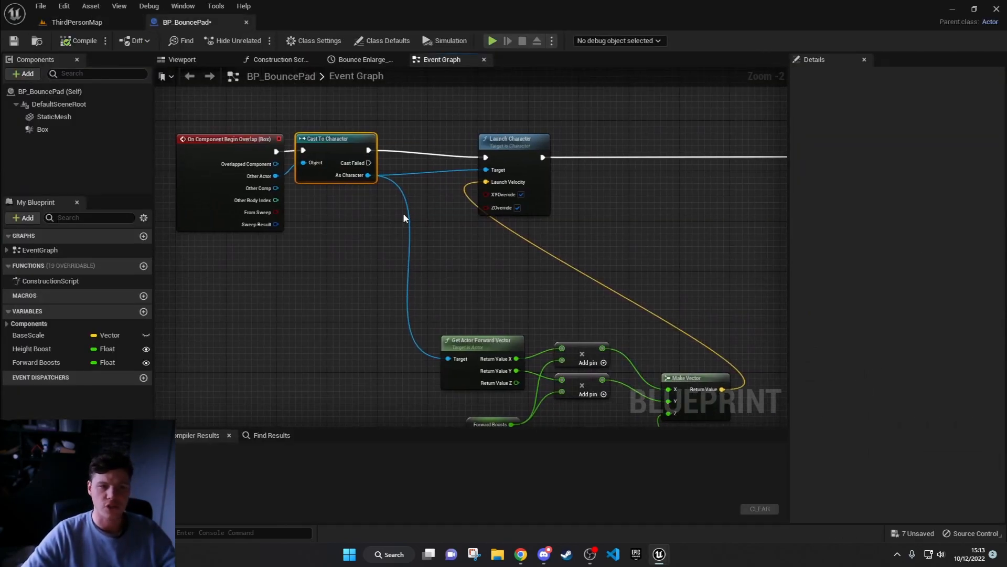
Step: Disconnect Make Vector from the Launch Velocity input of Launch Character
right_drag(403, 212, 357, 215)
click(461, 148)
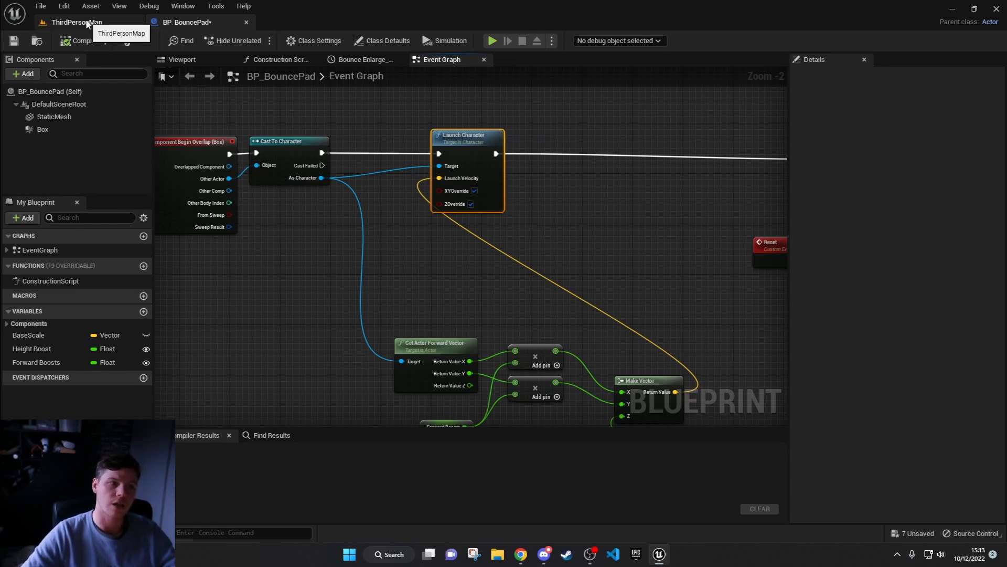
right_drag(637, 279, 658, 242)
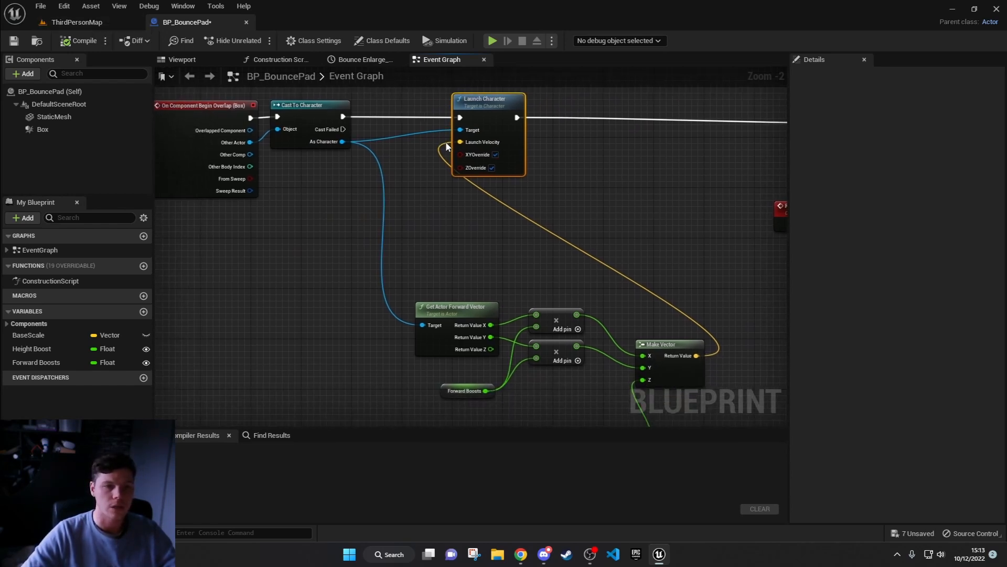
alt+click(447, 143)
right_drag(577, 225, 641, 275)
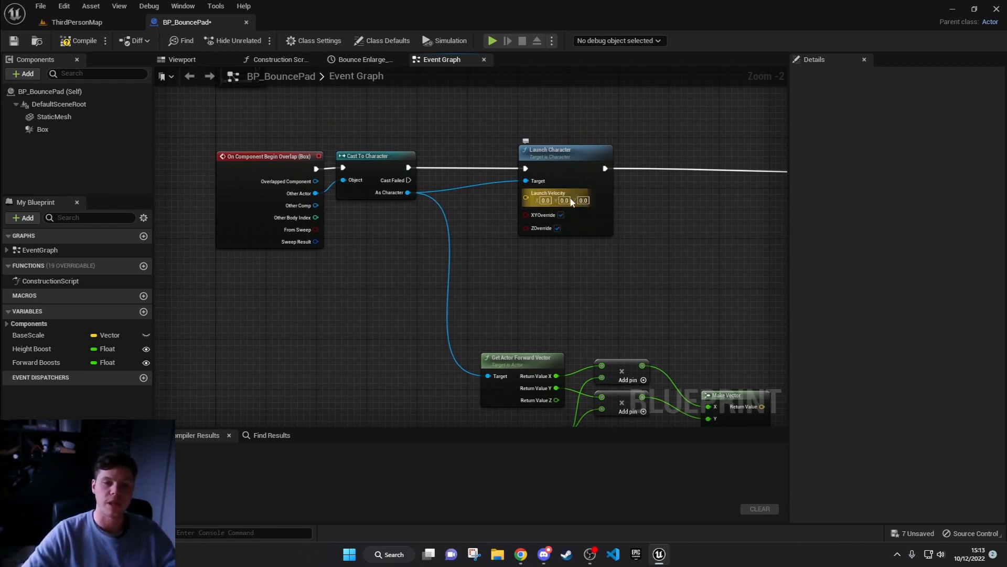
Step: Set the Z value of Launch Character's Launch Velocity to 1000 and compile the blueprint
click(583, 200)
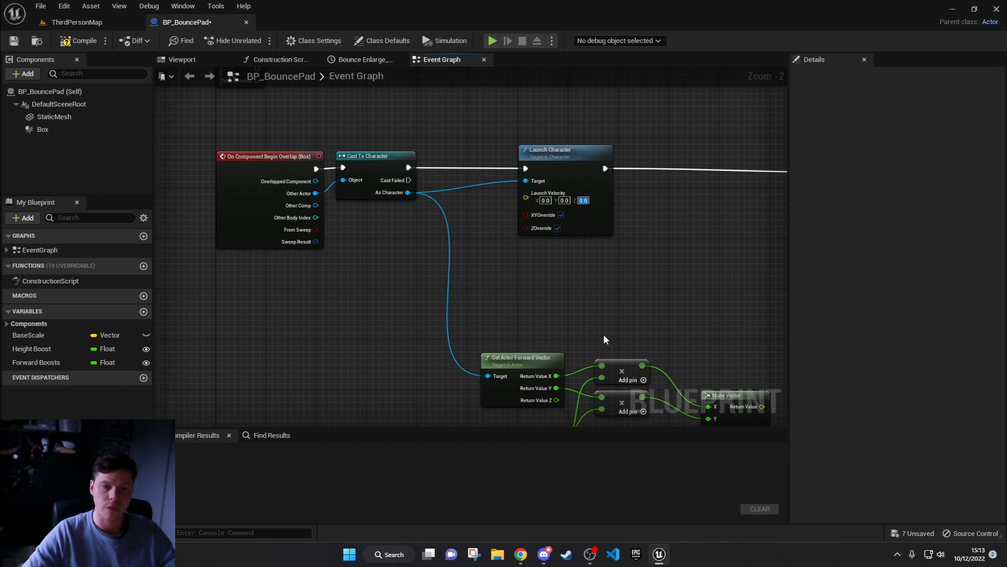
right_drag(669, 277, 538, 125)
right_drag(519, 209, 584, 392)
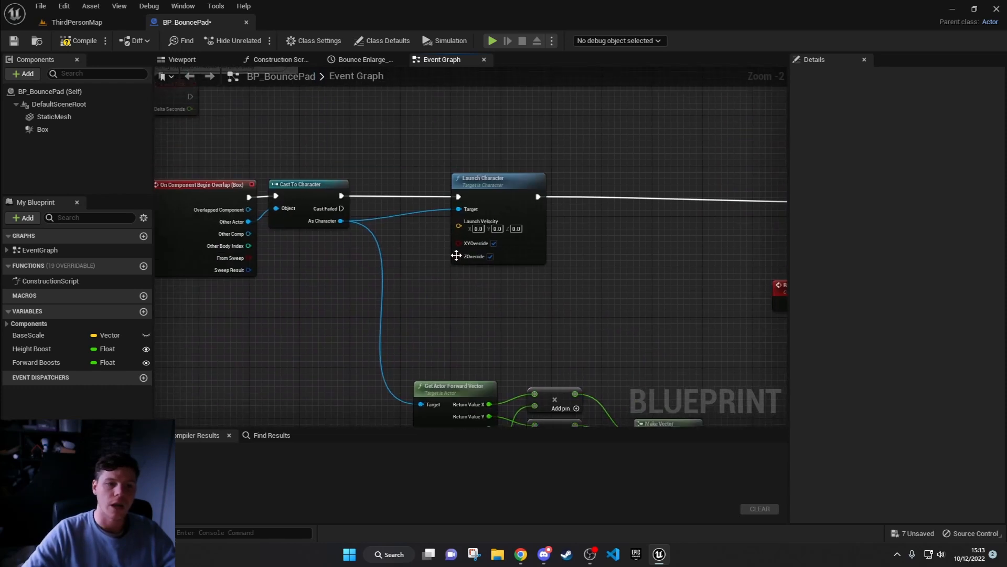
click(516, 228)
text(1000)
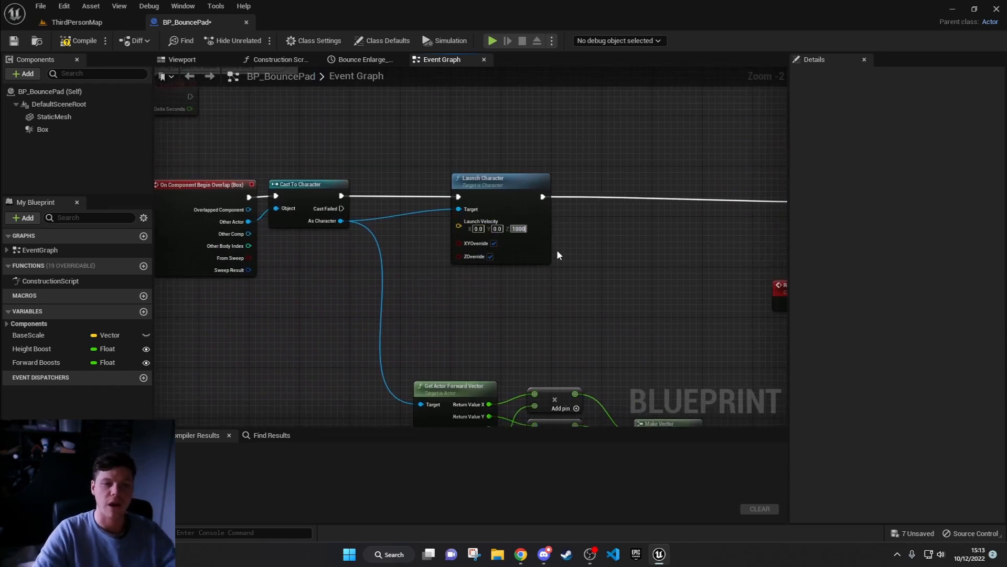
key(Return)
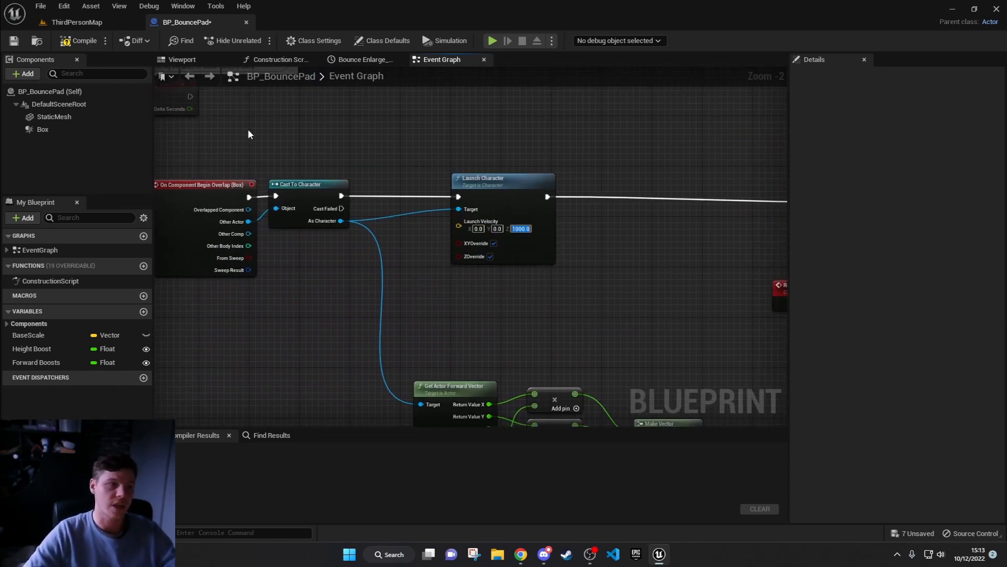
click(80, 41)
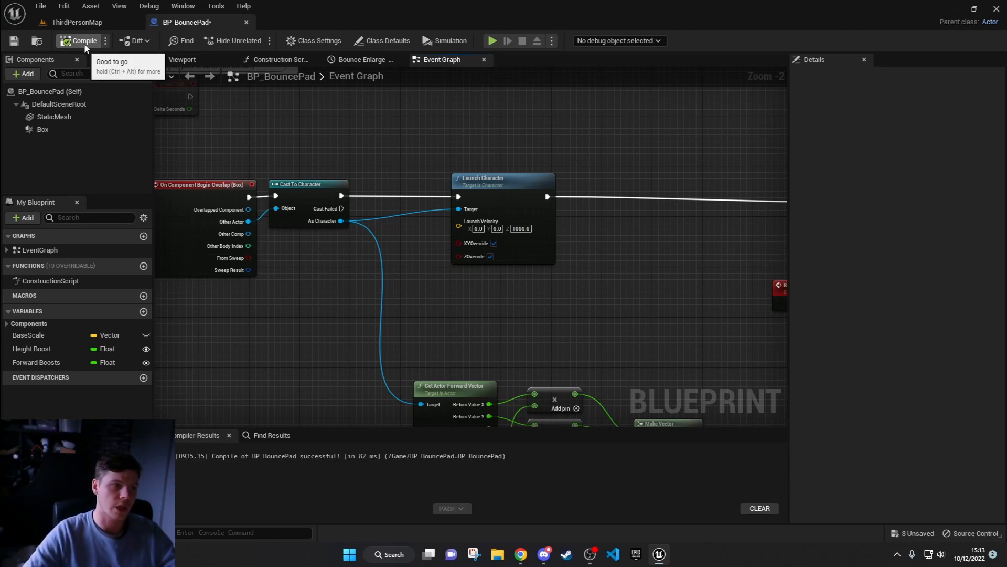
Step: Play the level, run the character onto the nearest green bounce pad to test the vertical launch, and end the session
click(493, 40)
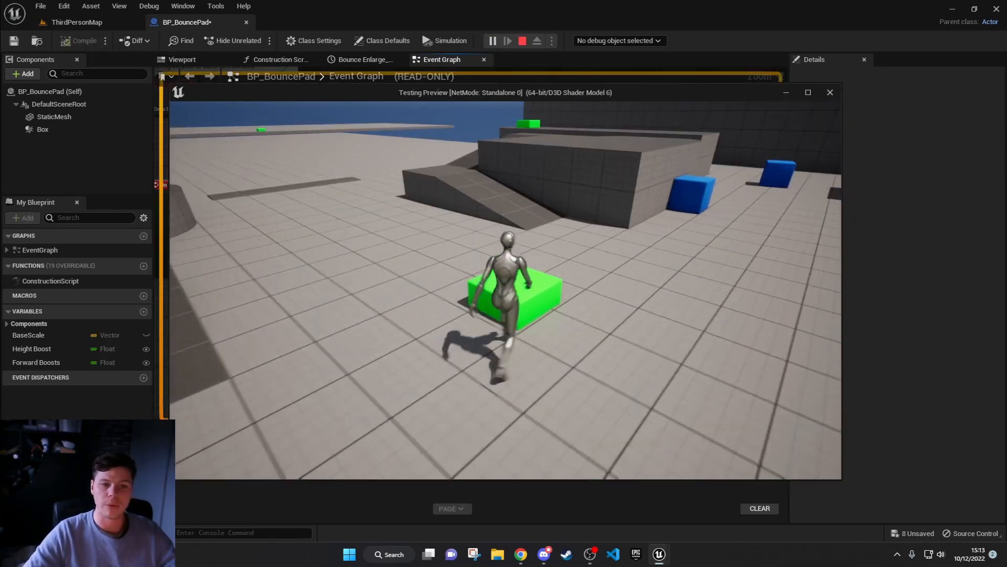
key(w)
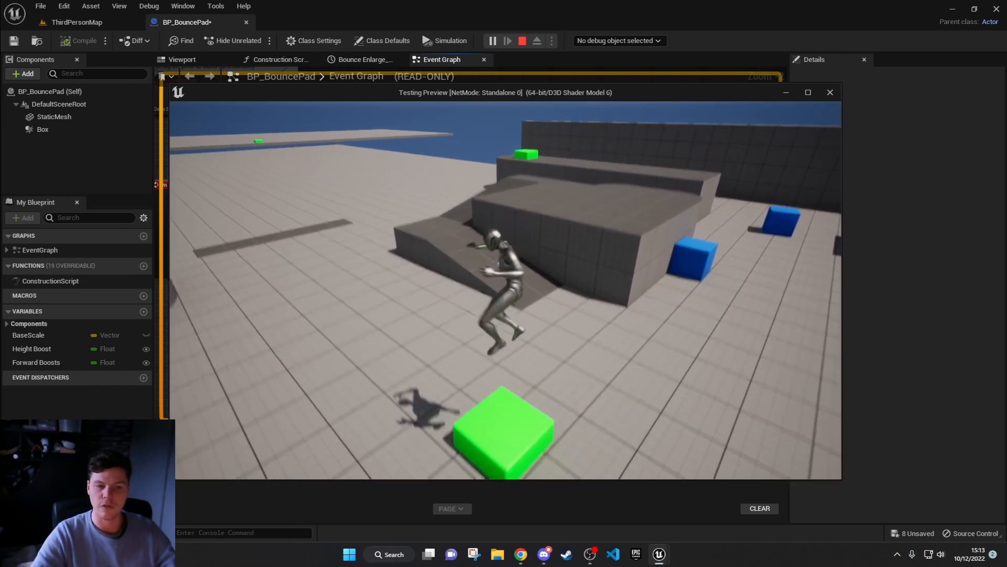
key(s)
key(w)
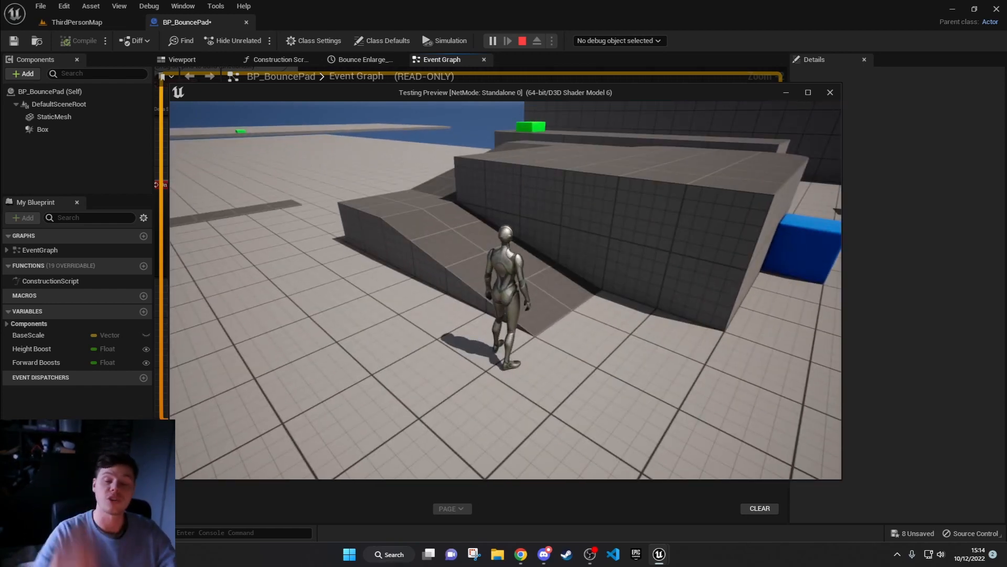
key(Escape)
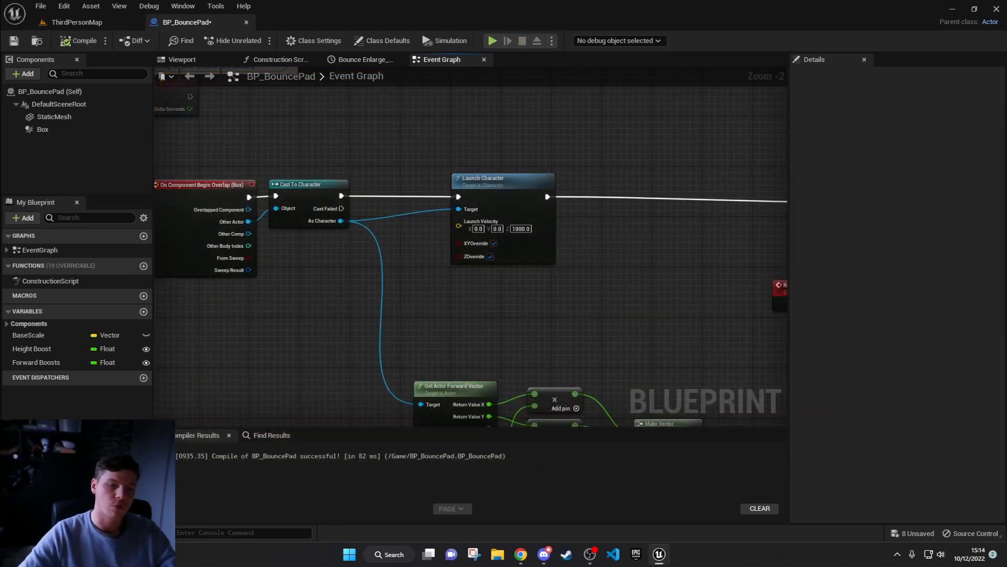
Step: Move the whole group of launch velocity nodes, from Get Actor Forward Vector to Make Vector, closer beneath the overlap event chain
right_drag(584, 321, 574, 280)
right_drag(682, 390, 677, 274)
drag(706, 382, 375, 212)
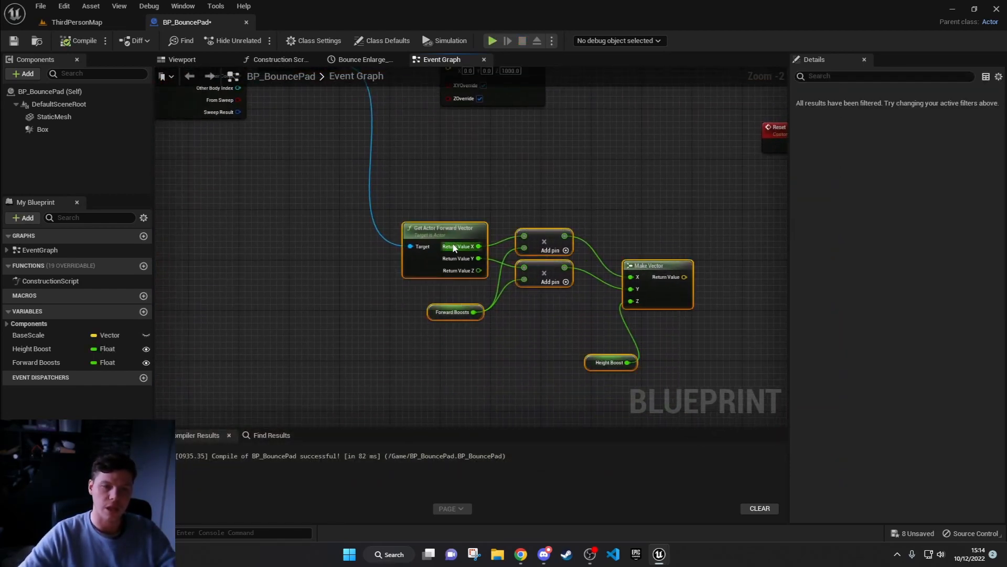
drag(450, 247, 235, 189)
click(407, 164)
right_drag(407, 164, 462, 314)
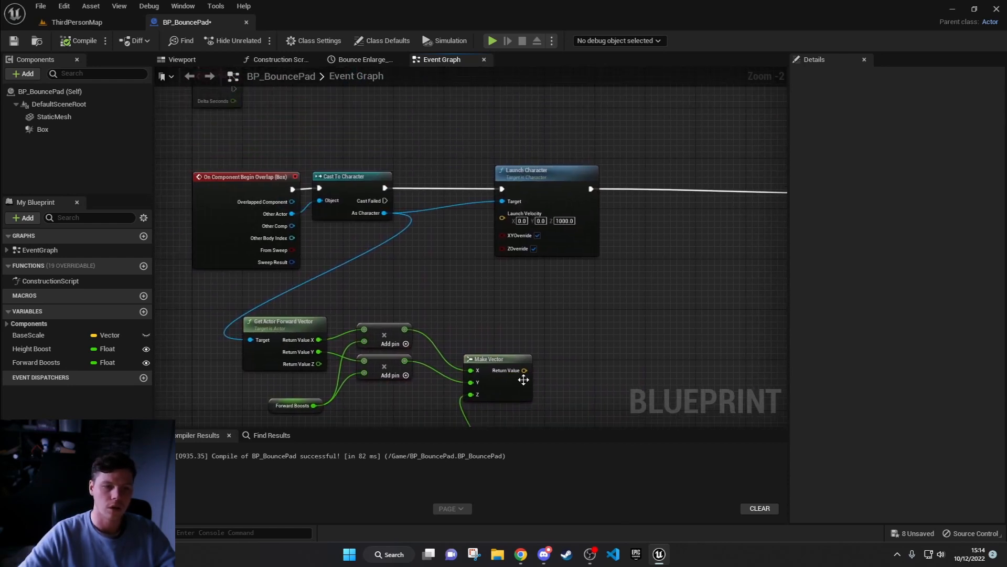
Step: Reconnect Make Vector's Return Value to Launch Velocity and align Make Vector beside the multiply nodes
drag(524, 371, 486, 322)
click(465, 252)
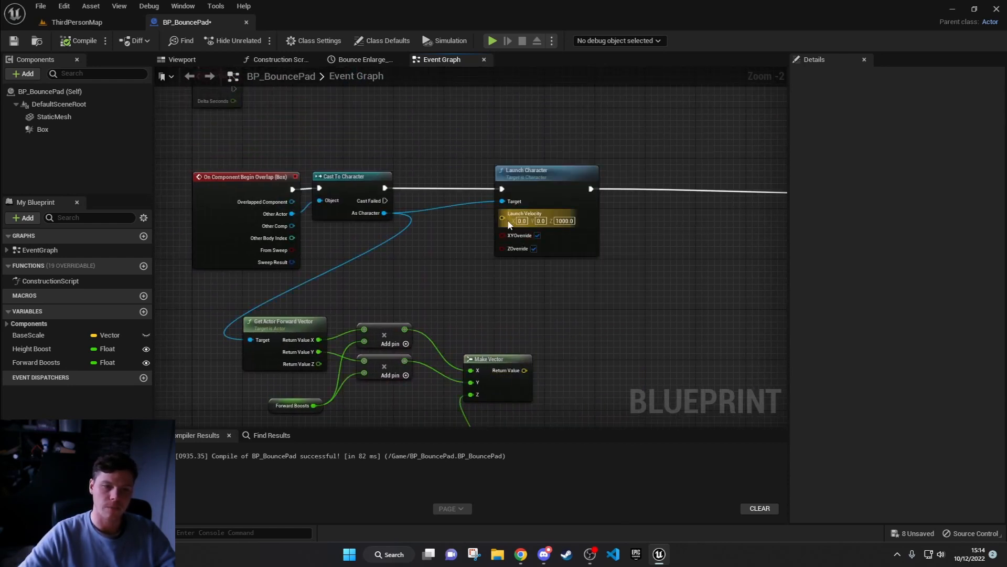
drag(502, 213, 520, 321)
right_drag(433, 299, 535, 266)
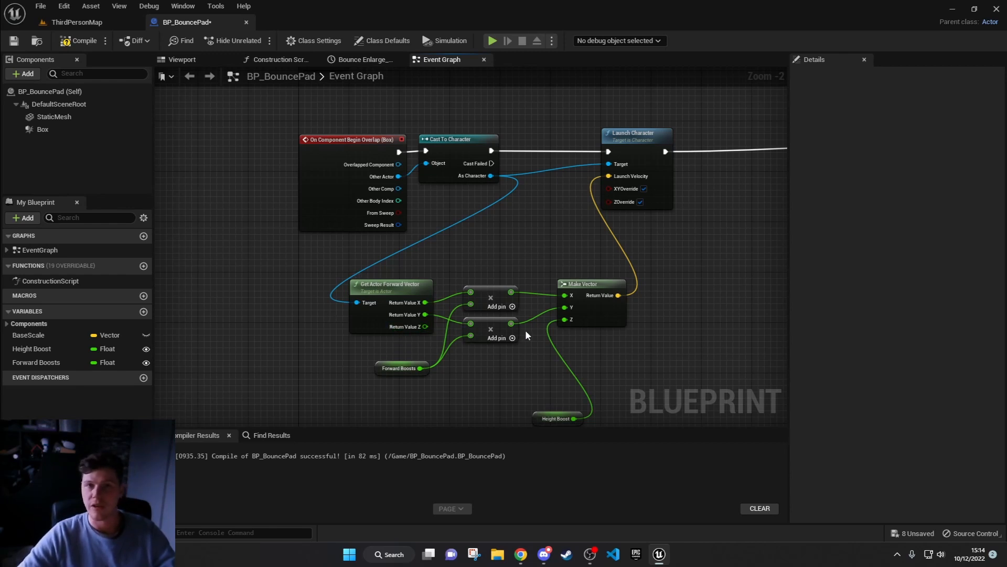
Step: Inspect the Forward Boosts variable's details and the Height Boost connection into Make Vector's Z input
right_drag(490, 382, 486, 376)
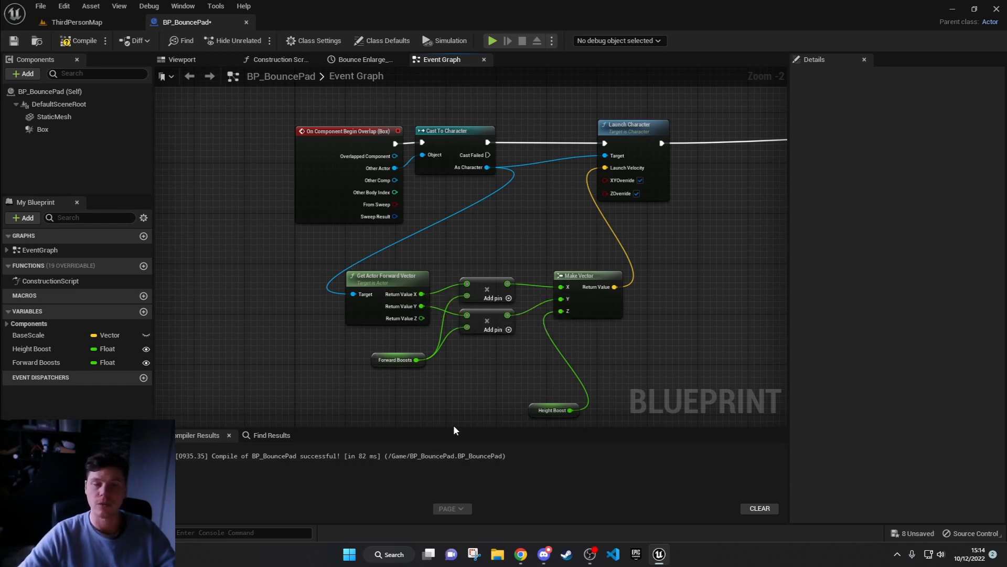
click(375, 360)
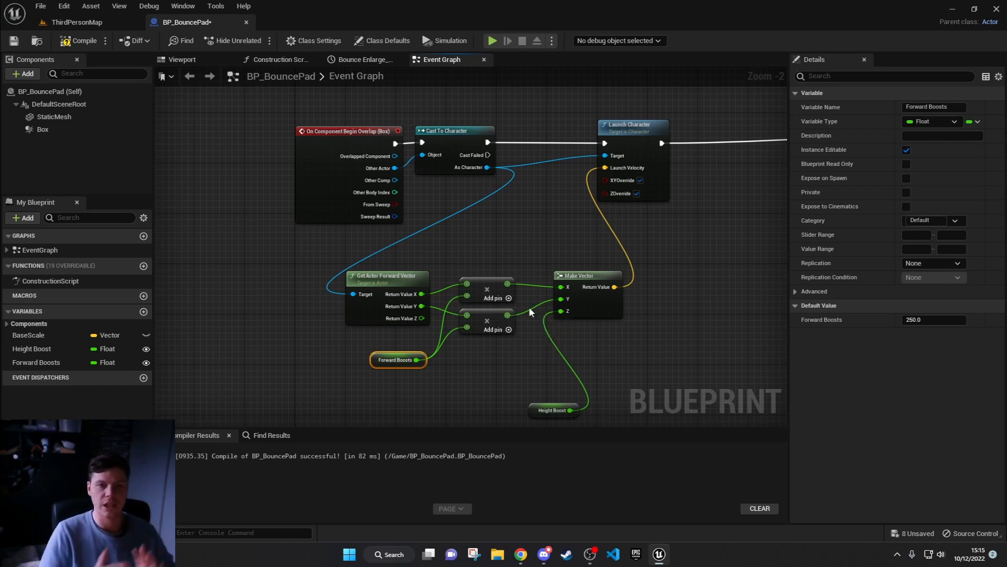
right_drag(552, 319, 547, 224)
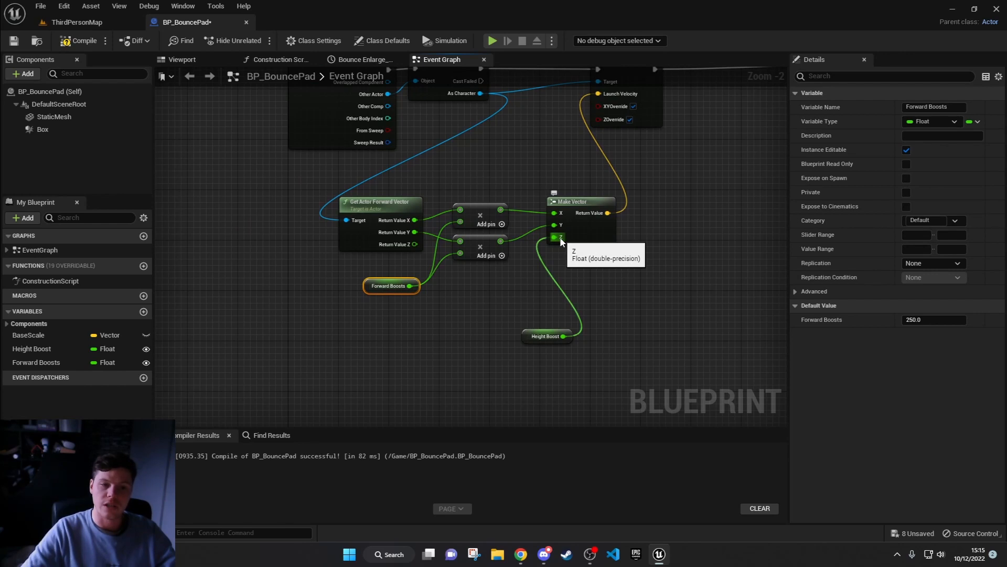
Step: Inspect the Height Boost variable's details and the Launch Character node's Launch Velocity, XYOverride and ZOverride inputs
click(540, 336)
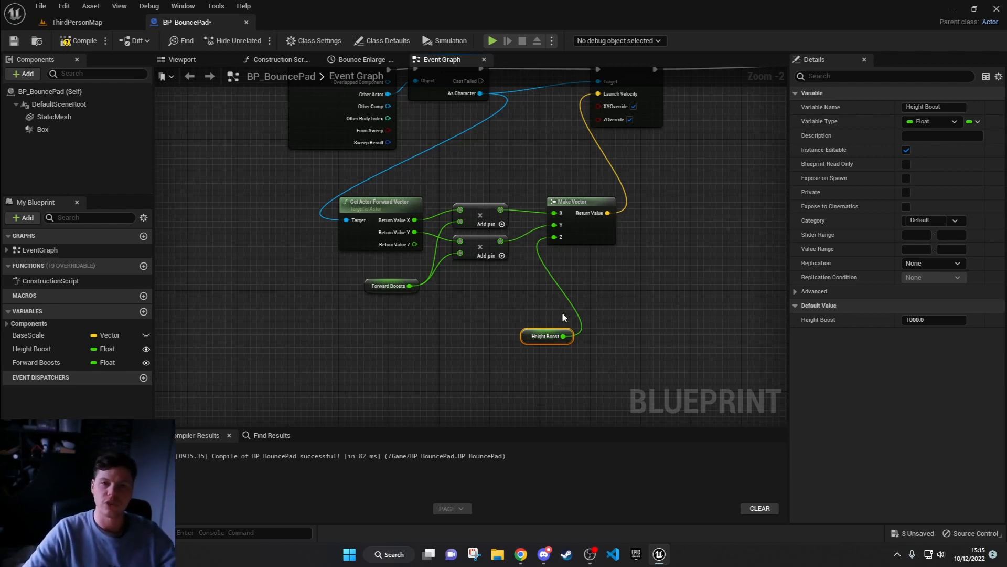
right_drag(690, 259, 583, 359)
scroll(569, 302, up, 1)
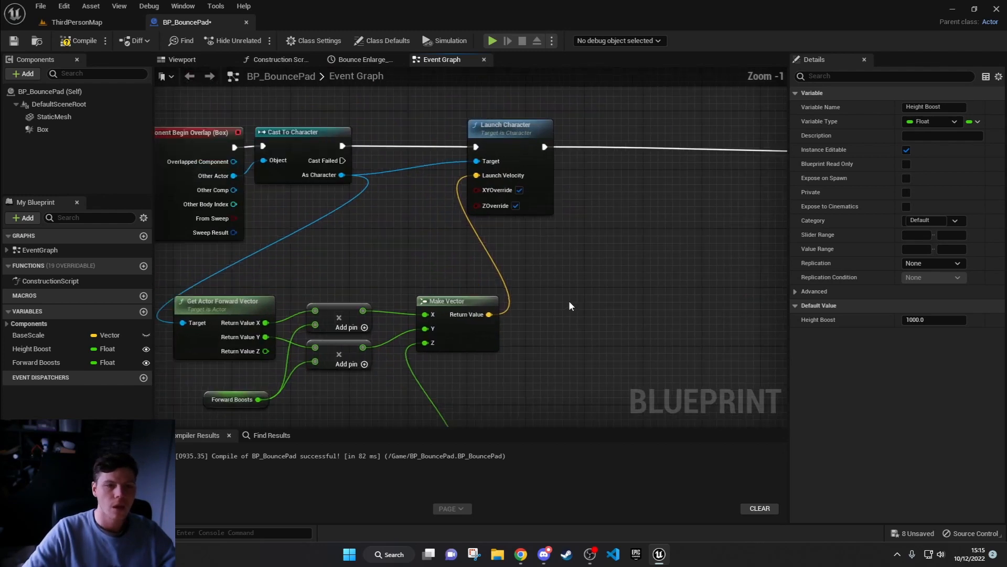
scroll(577, 304, up, 1)
click(508, 160)
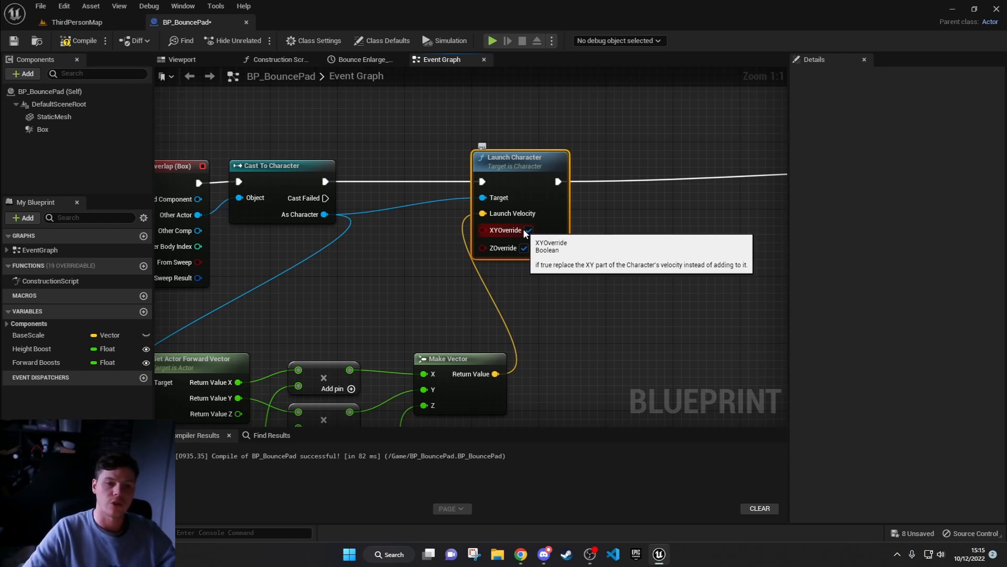
right_drag(345, 320, 414, 251)
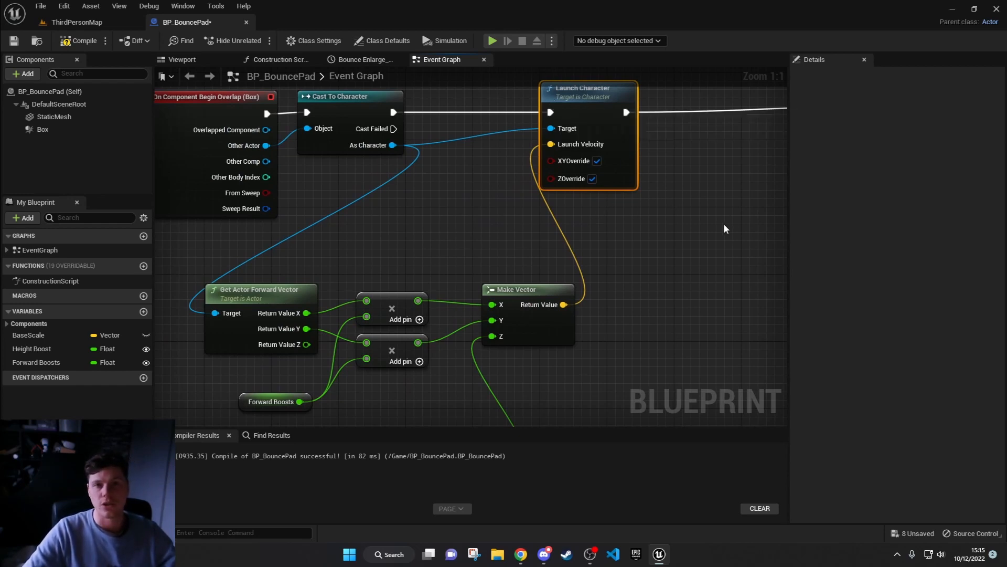
Step: Disable XYOverride and ZOverride on the Launch Character node and compile the blueprint
click(597, 161)
click(592, 179)
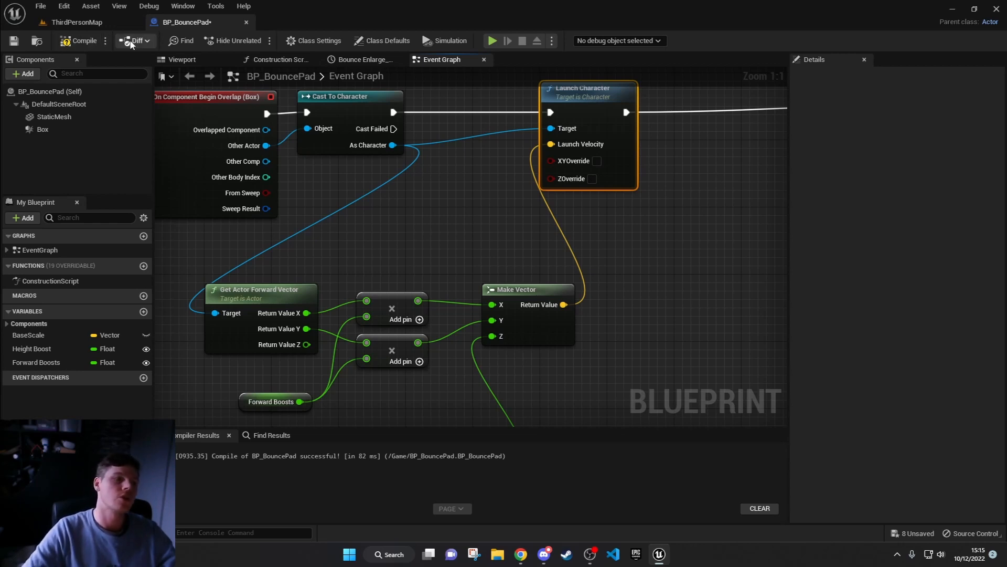
click(81, 41)
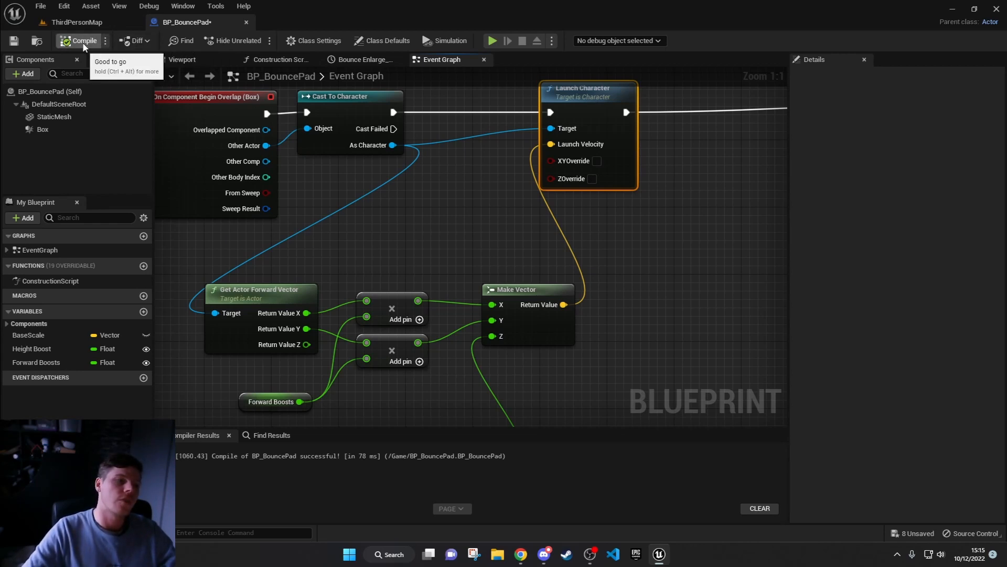
Step: Play the level, run the character onto the green bounce pad from several directions to test the launch without overrides, and end the session
click(492, 41)
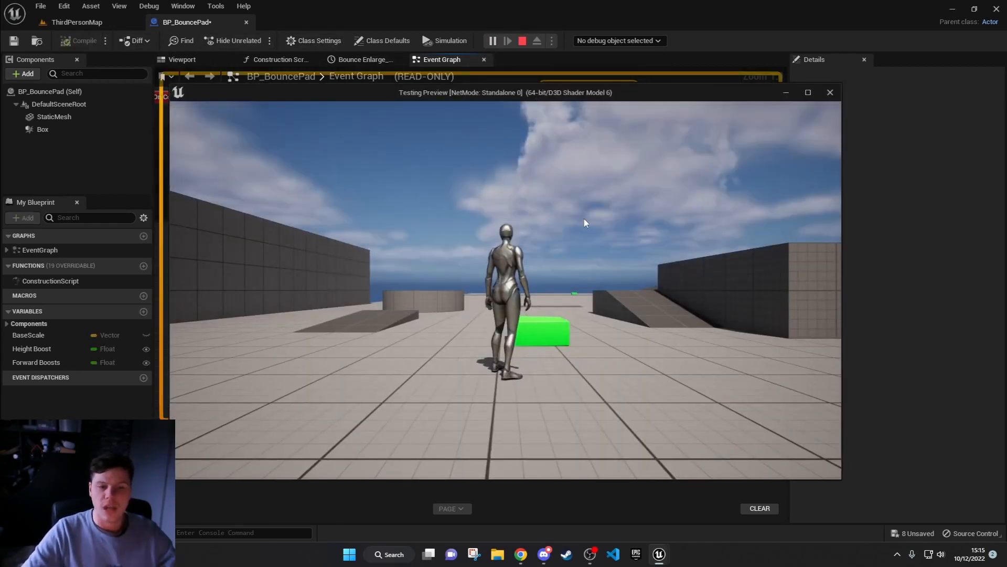
key(w)
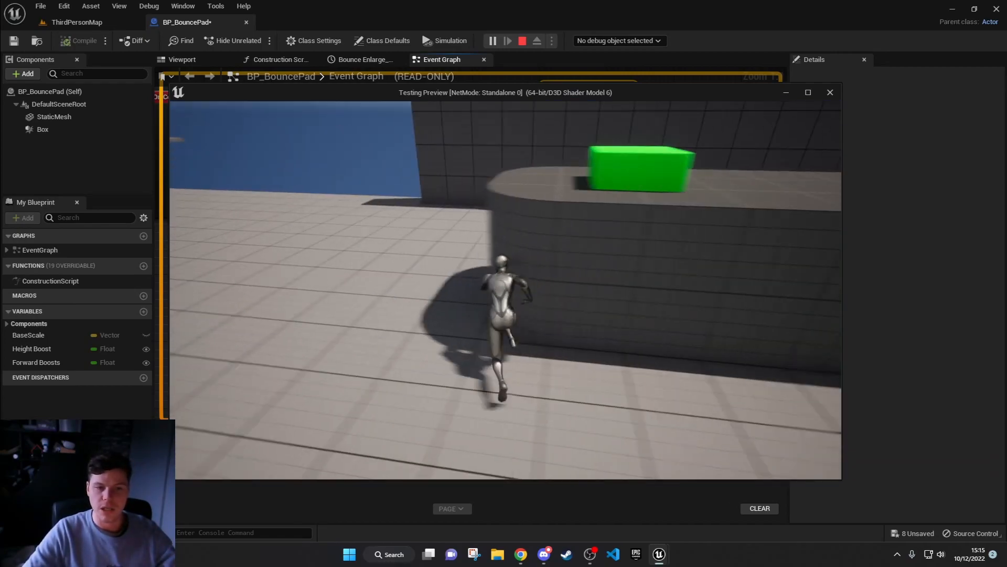
key(w)
key(w)
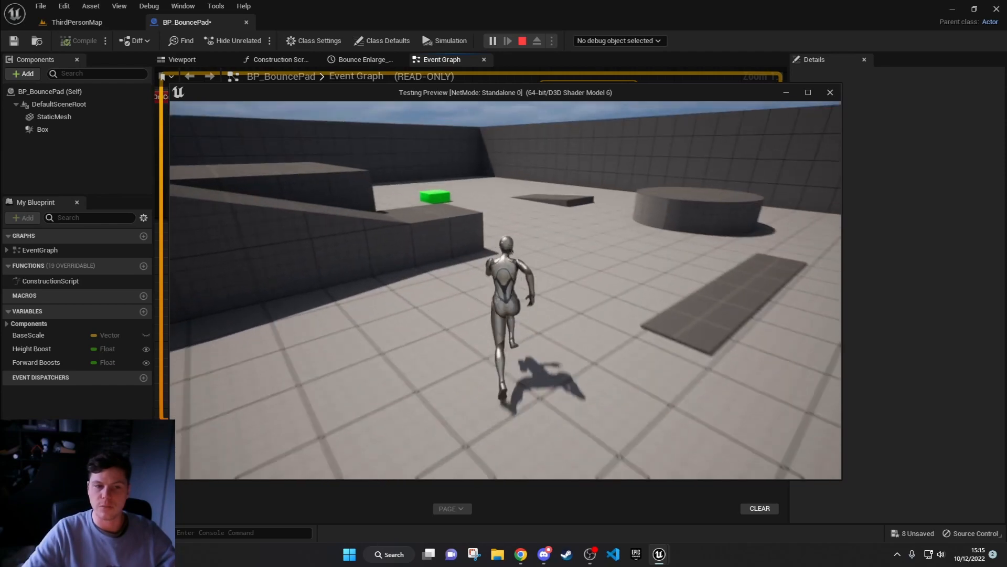
key(w)
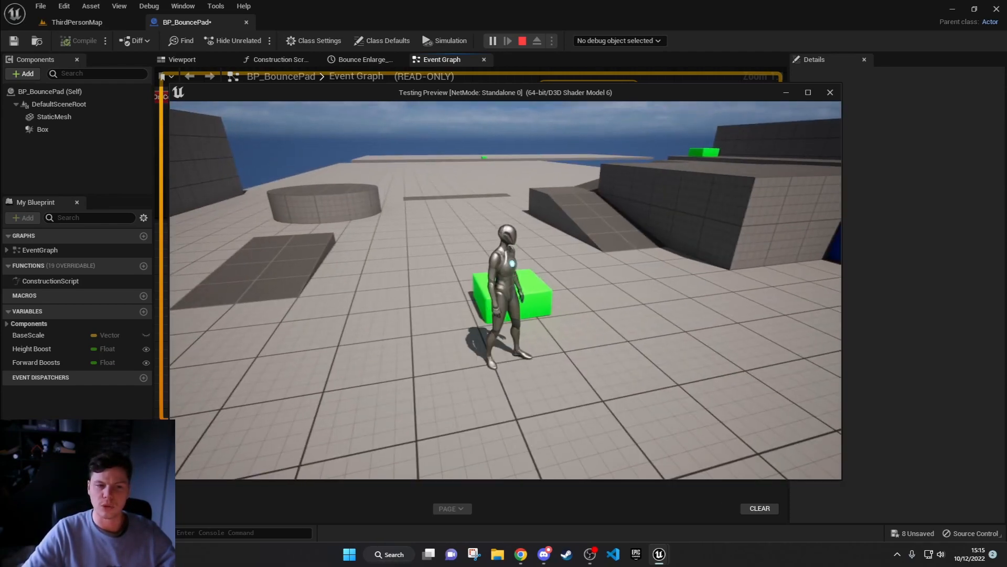
key(w)
key(s)
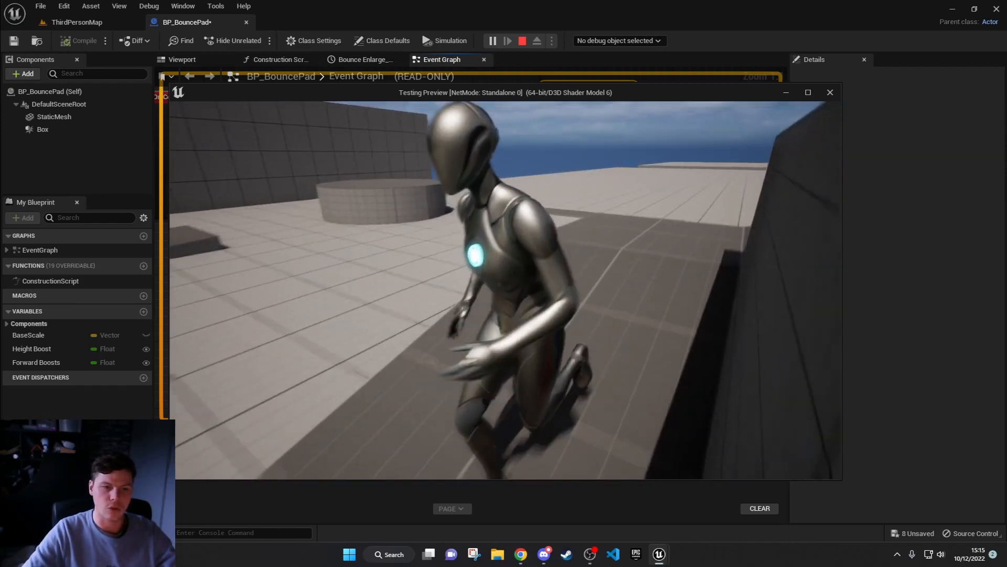
key(a)
key(s)
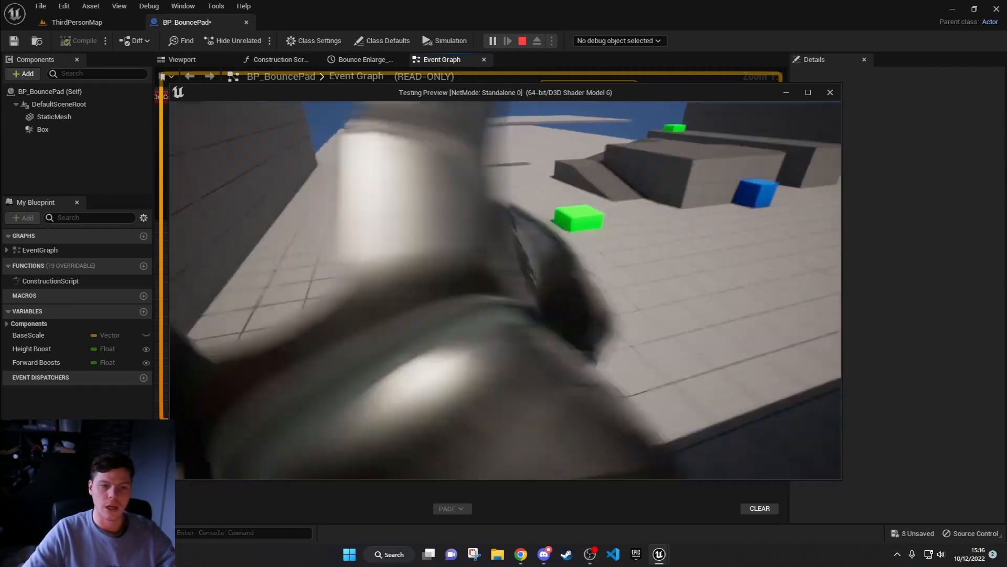
key(w)
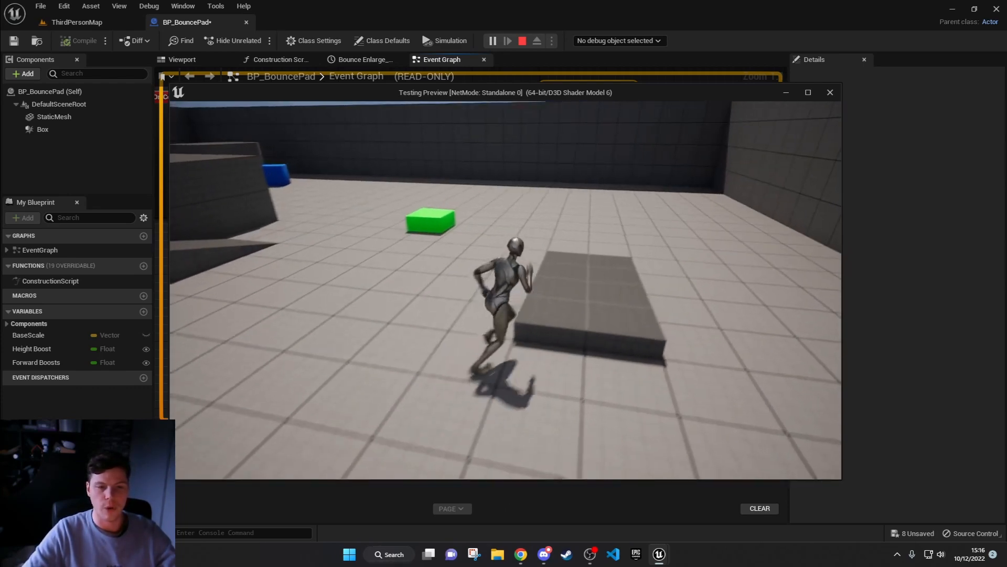
key(w)
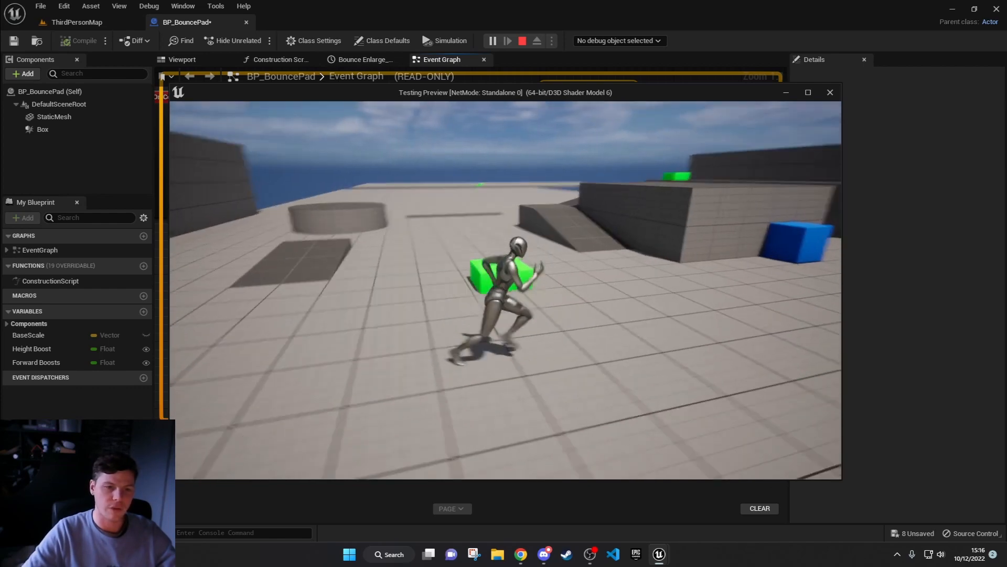
key(w)
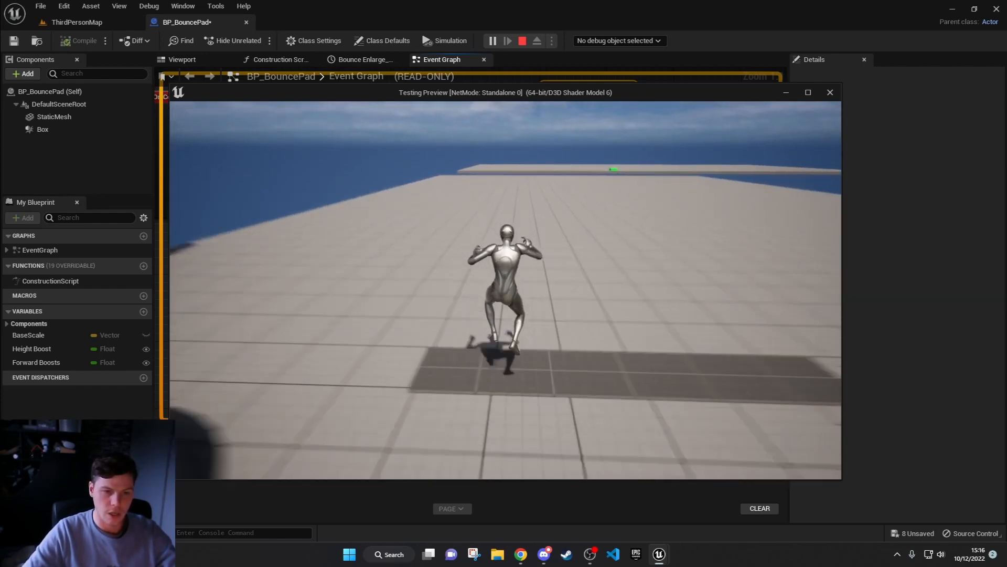
key(space)
key(d)
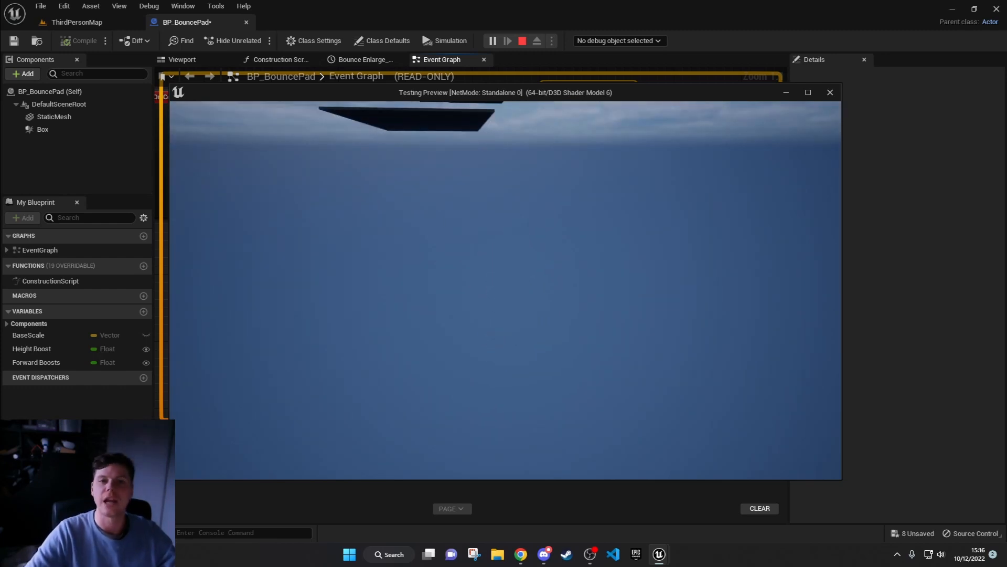
key(Escape)
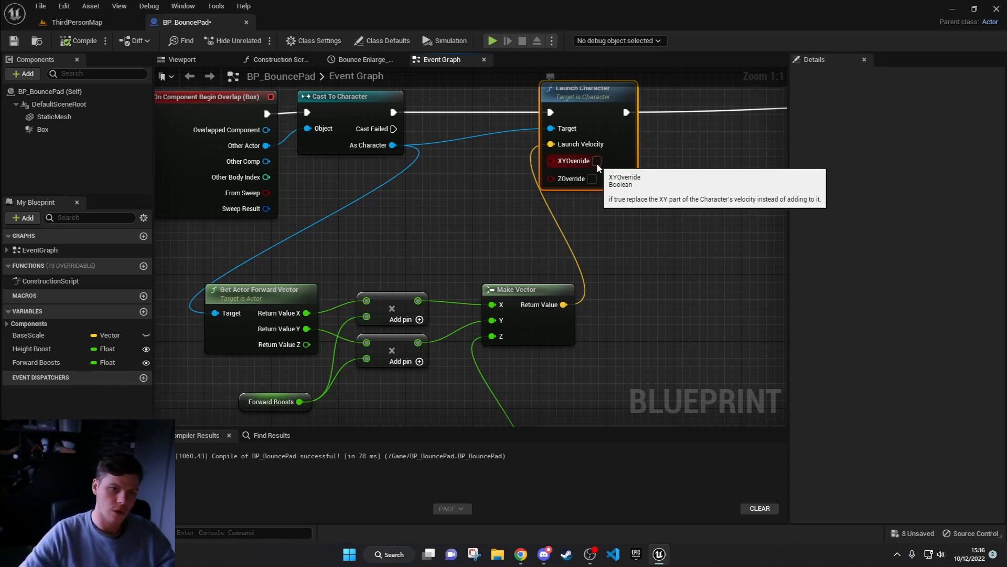
Step: Re-enable XYOverride and ZOverride on the Launch Character node
right_drag(611, 143, 575, 276)
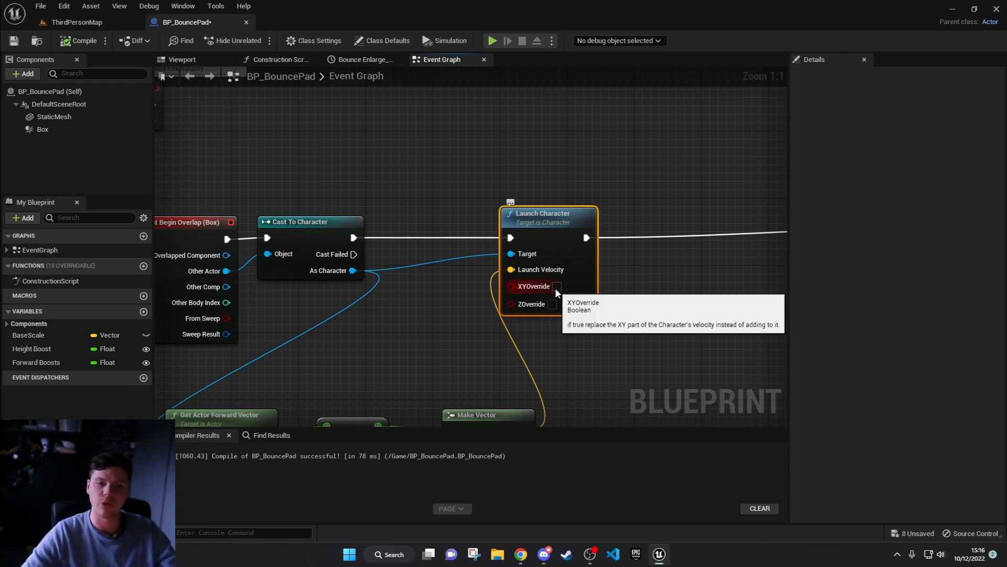
click(557, 287)
click(552, 304)
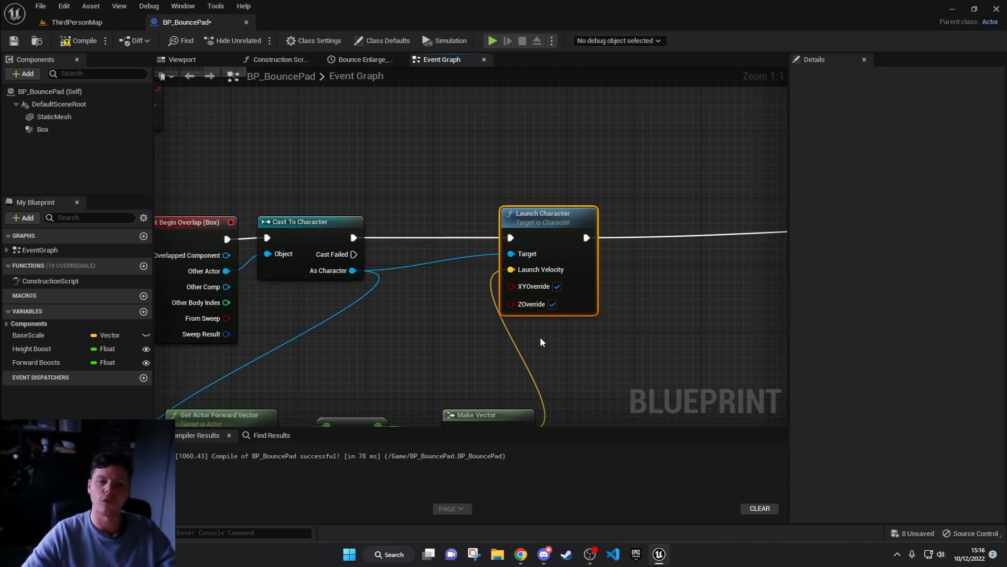
Step: Examine the Bounce Enlarge timeline section of the graph and its Set Relative Scale 3D node
right_drag(676, 332, 171, 190)
scroll(436, 269, down, 2)
right_drag(256, 197, 201, 216)
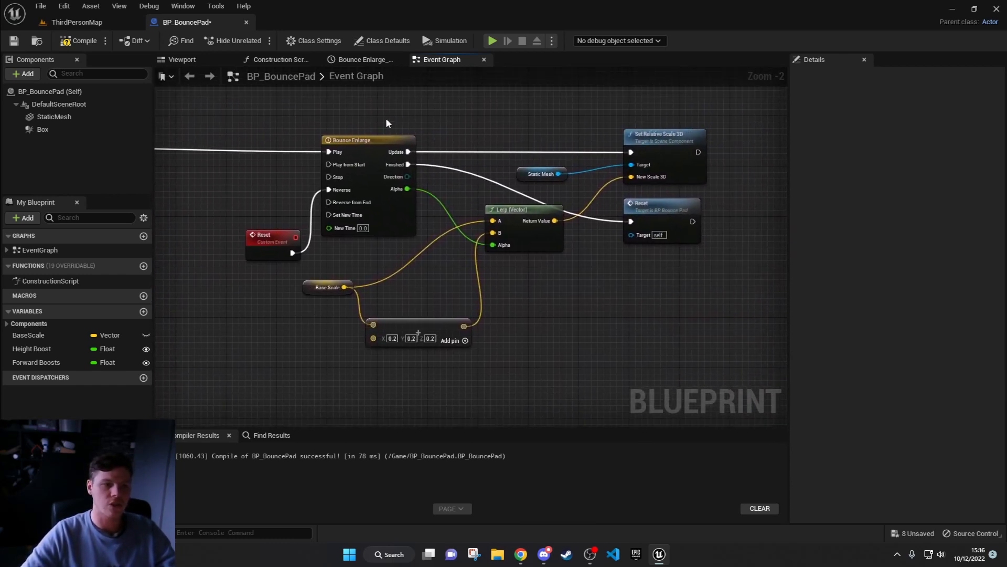
right_drag(289, 197, 343, 177)
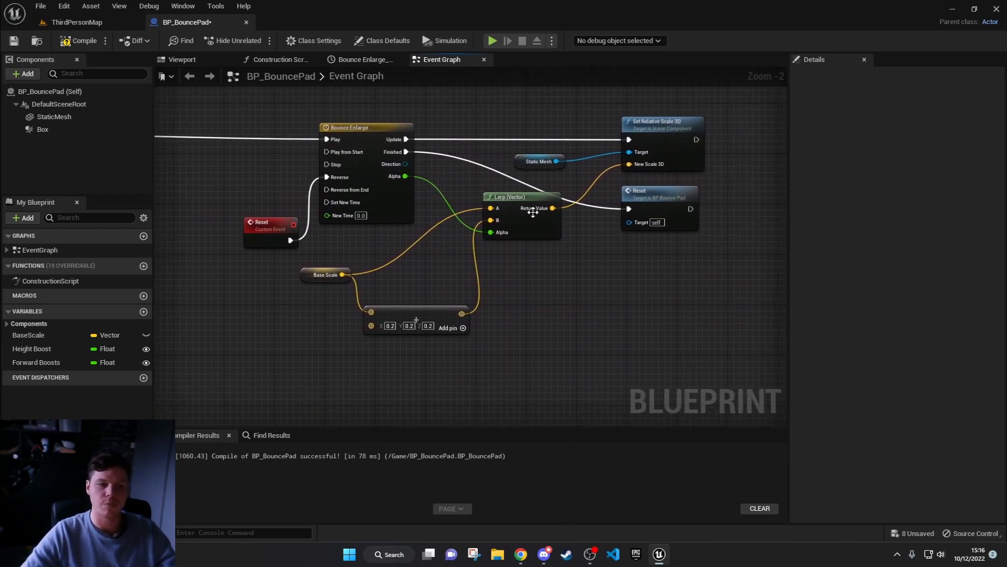
click(657, 143)
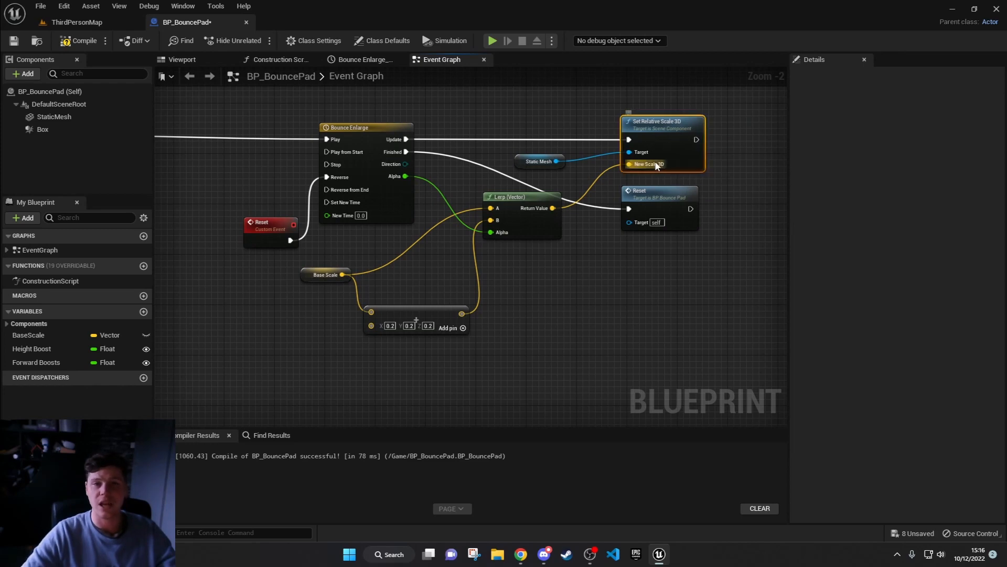
Step: Play the level, bounce the character on several green pads to observe their enlarge animation, and stop the session
click(491, 43)
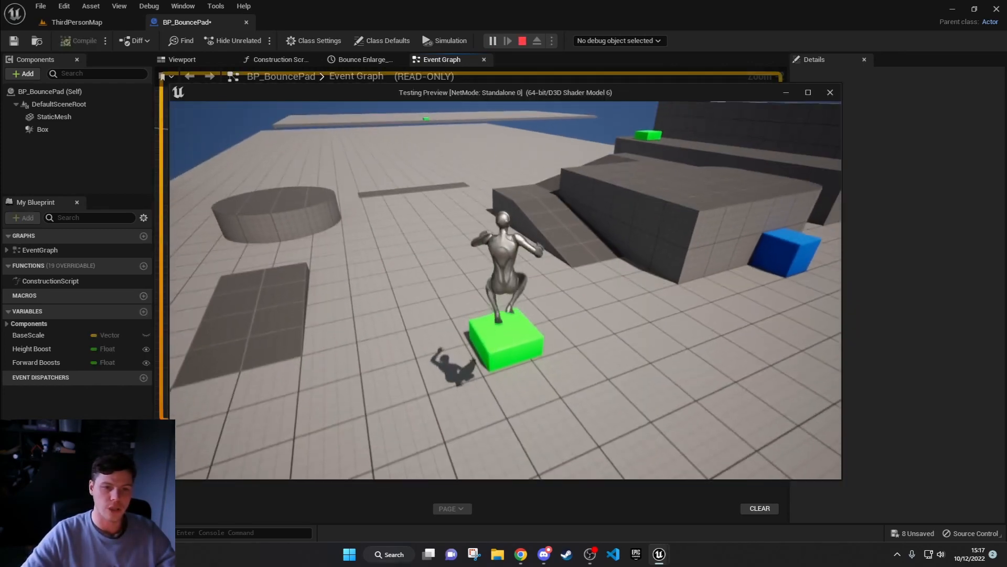
key(w)
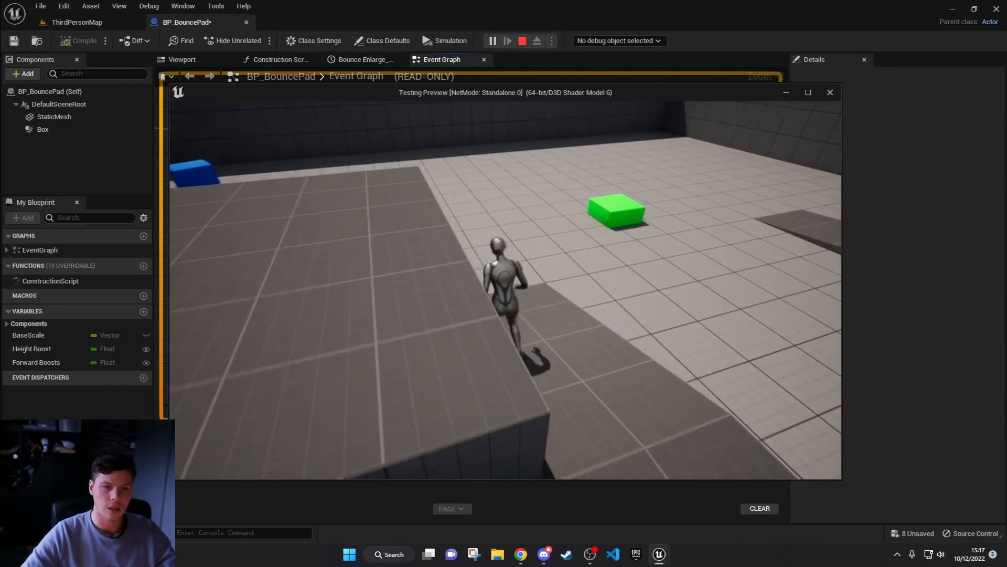
key(w)
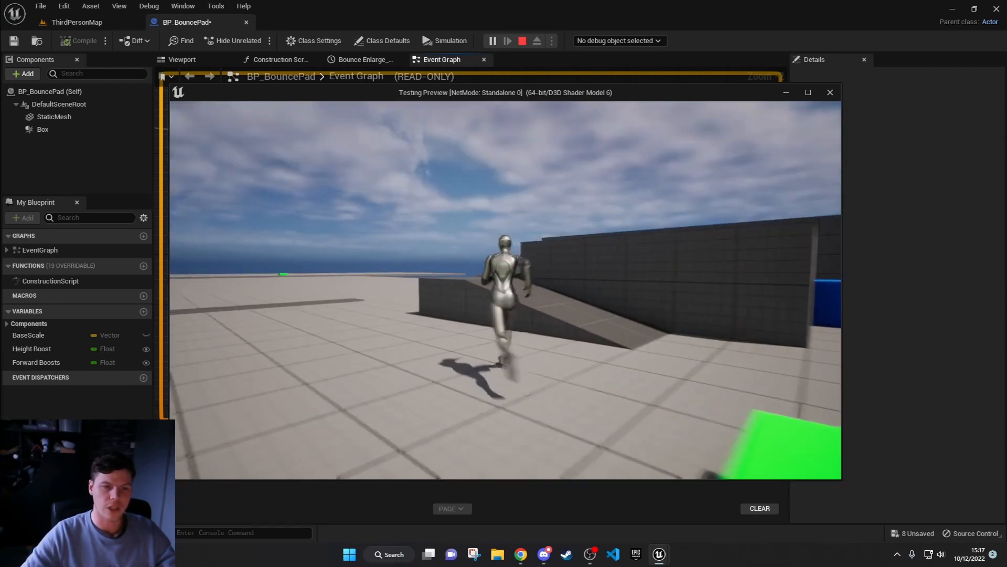
key(w)
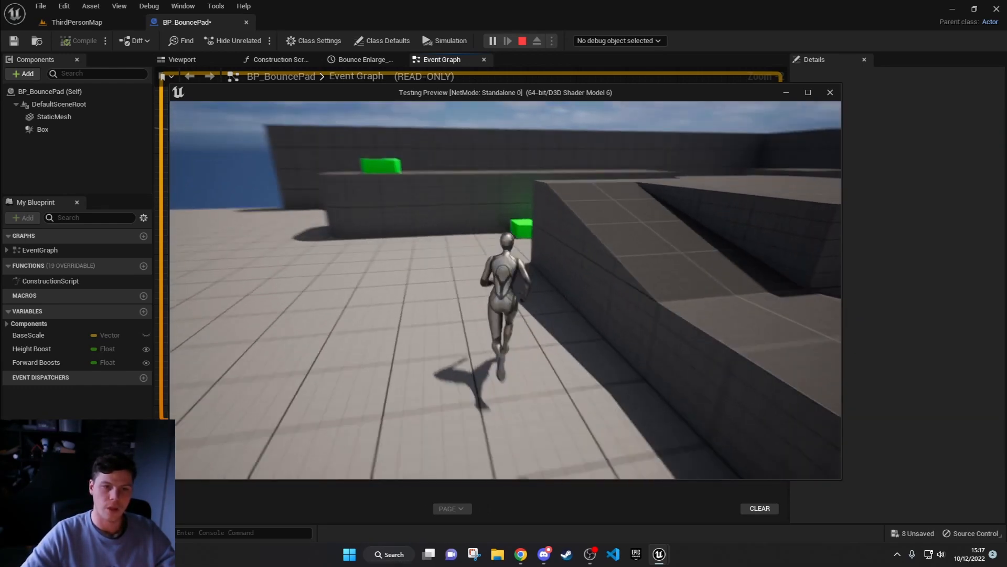
key(w)
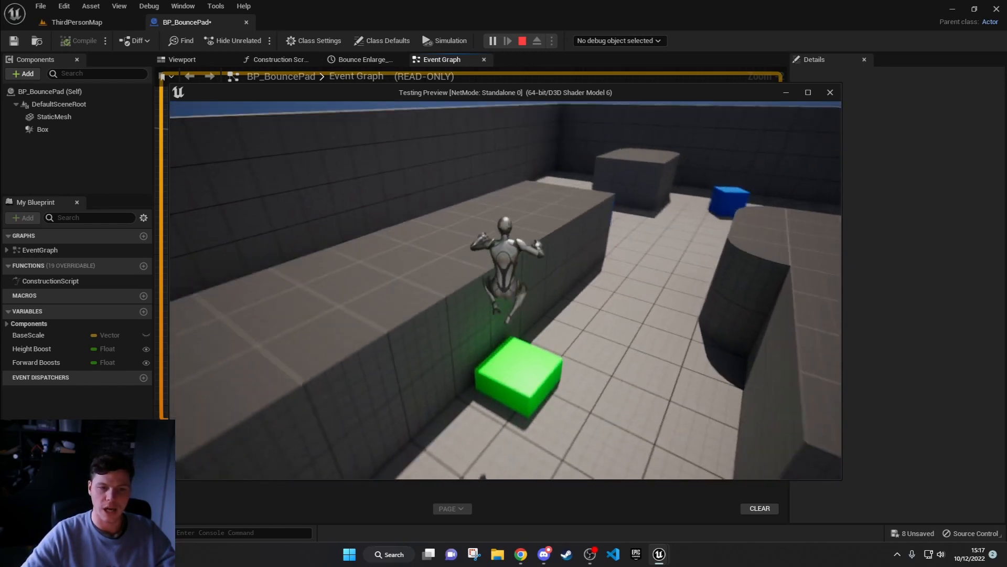
key(w)
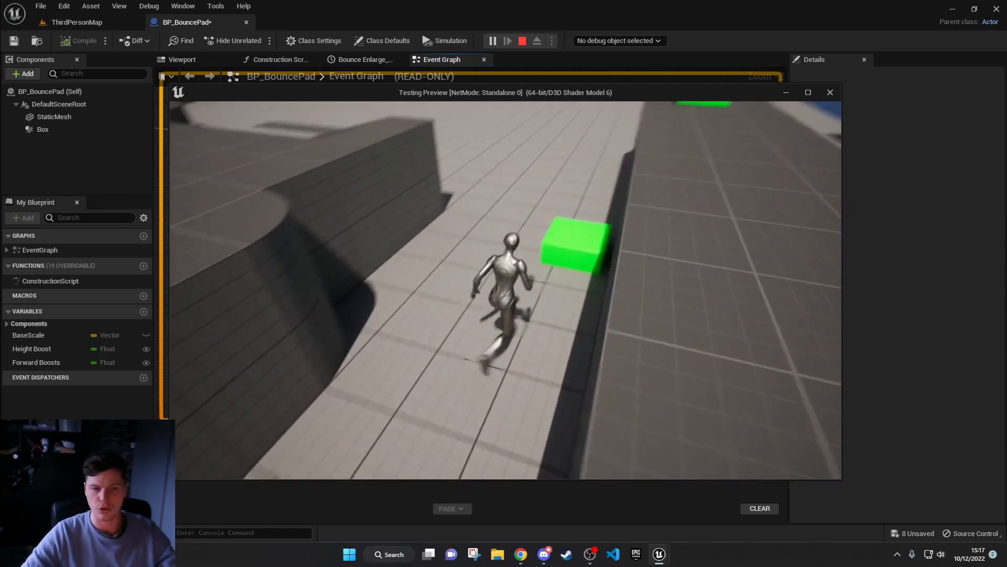
key(w)
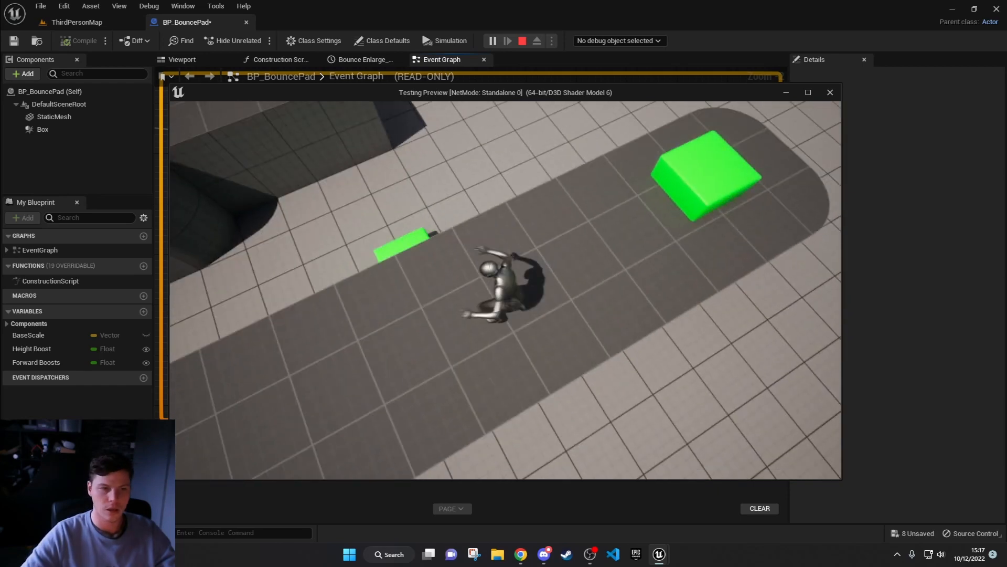
key(w)
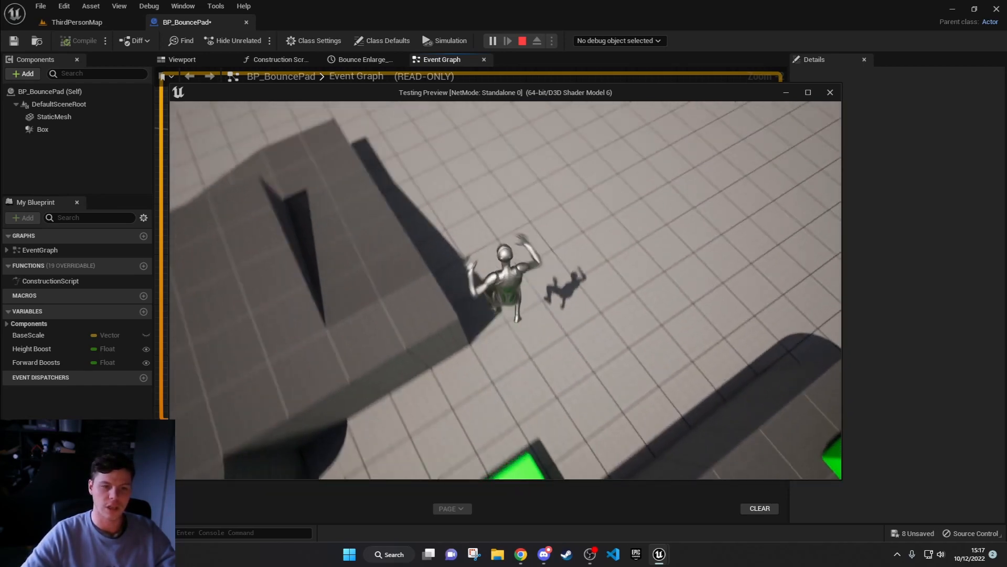
key(w)
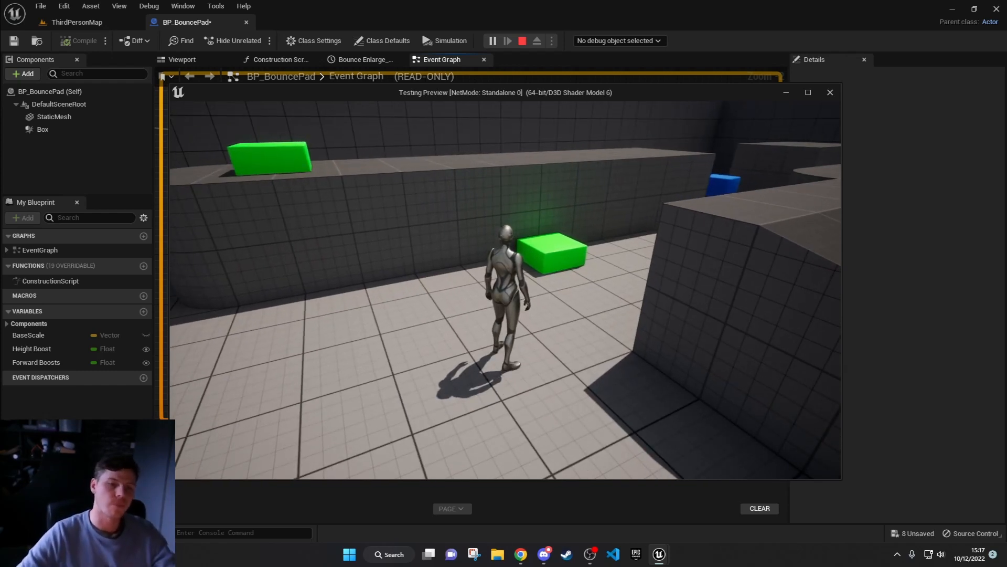
key(Escape)
click(522, 41)
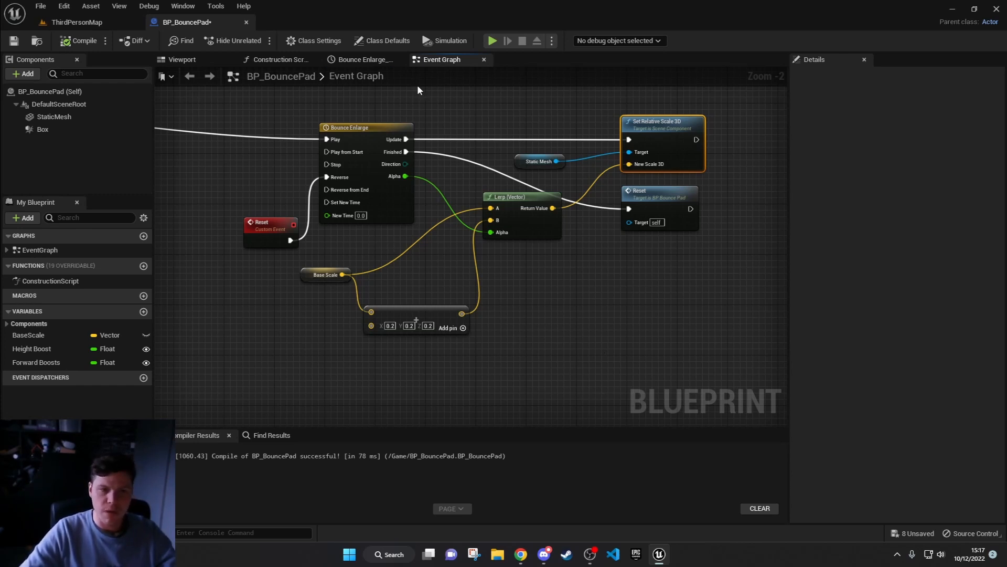
Step: Review the Alpha curve of the Bounce Enlarge timeline and the BaseScale variable's details in the Event Graph
double_click(378, 136)
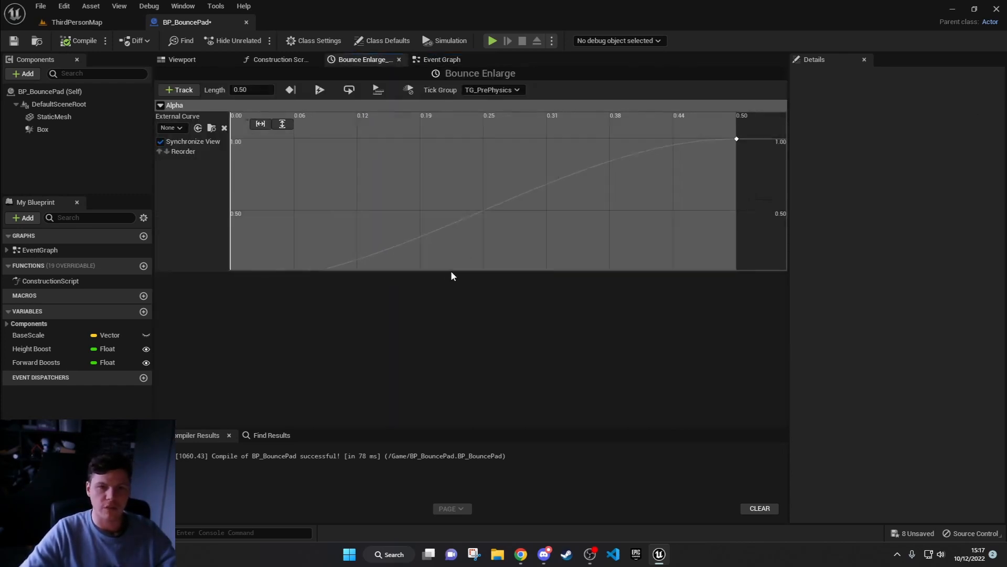
click(437, 59)
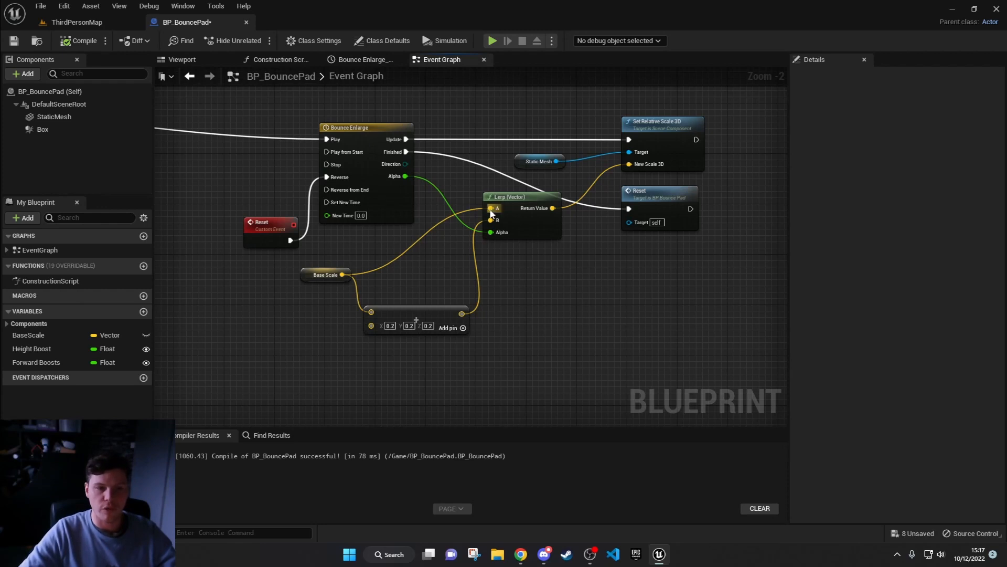
click(315, 278)
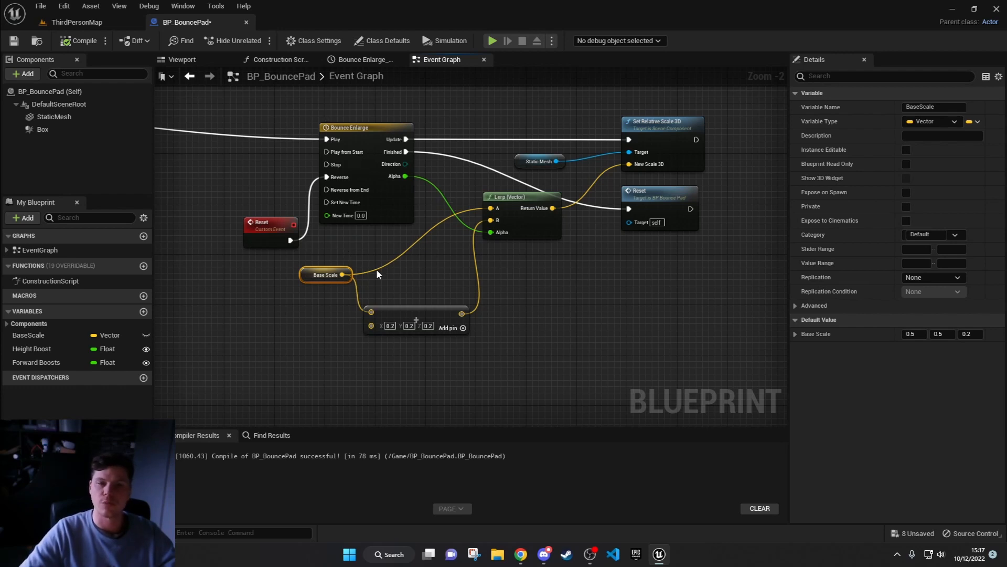
Step: Look back over the Launch Character section of BP_BouncePad's graph, and open the BP_Speedup blueprint from the project content
right_drag(359, 304, 514, 270)
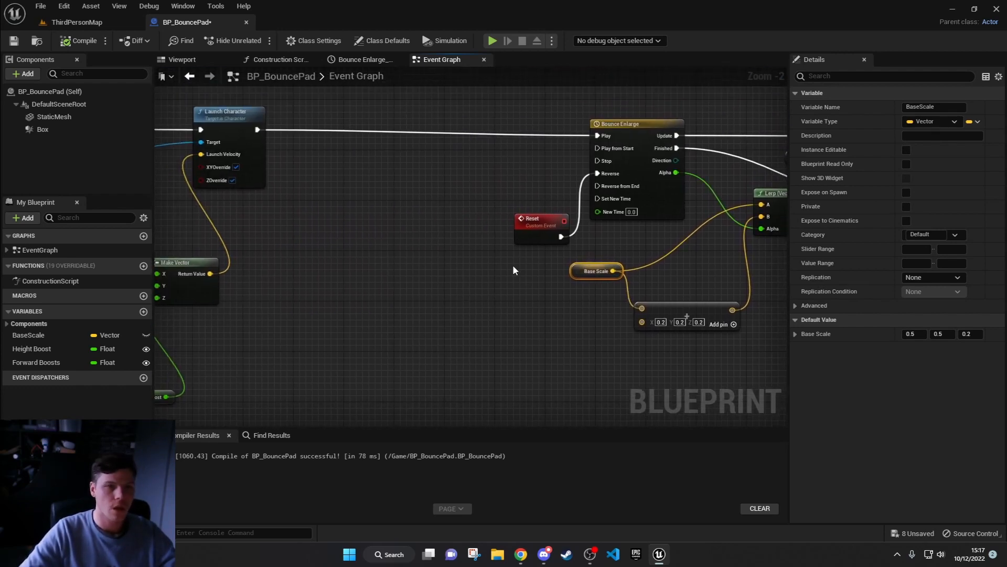
right_drag(413, 288, 542, 273)
click(77, 22)
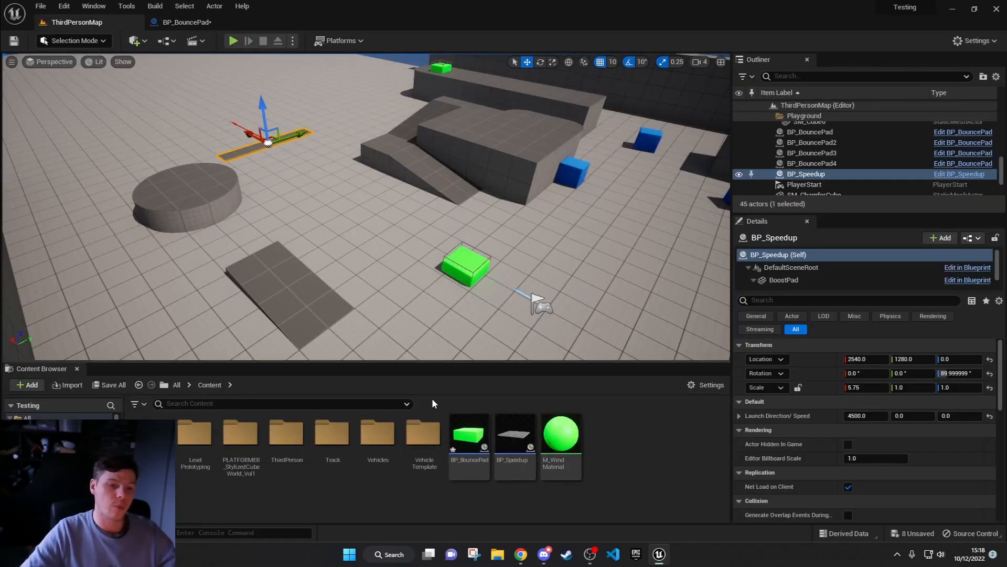
double_click(528, 438)
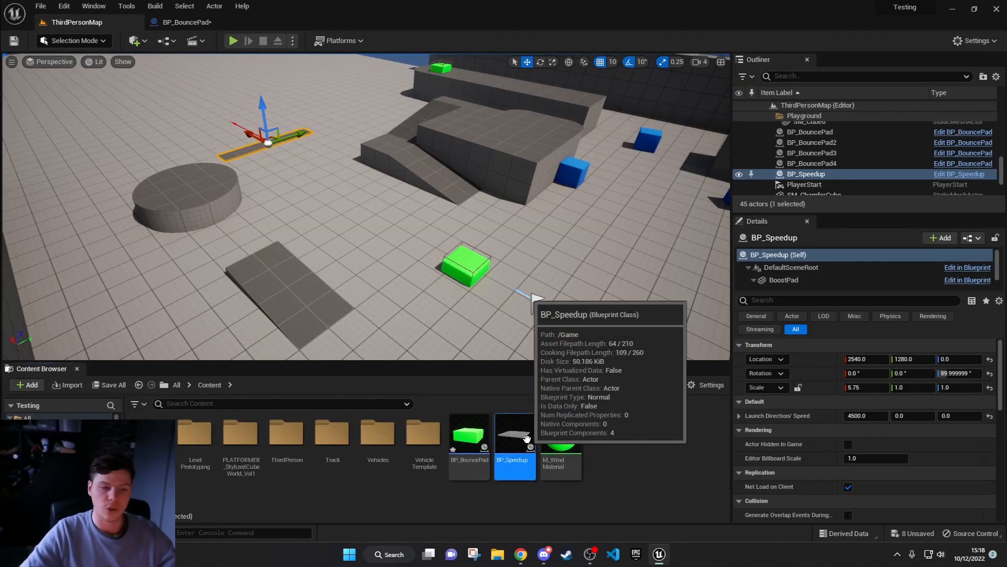
scroll(512, 272, down, 1)
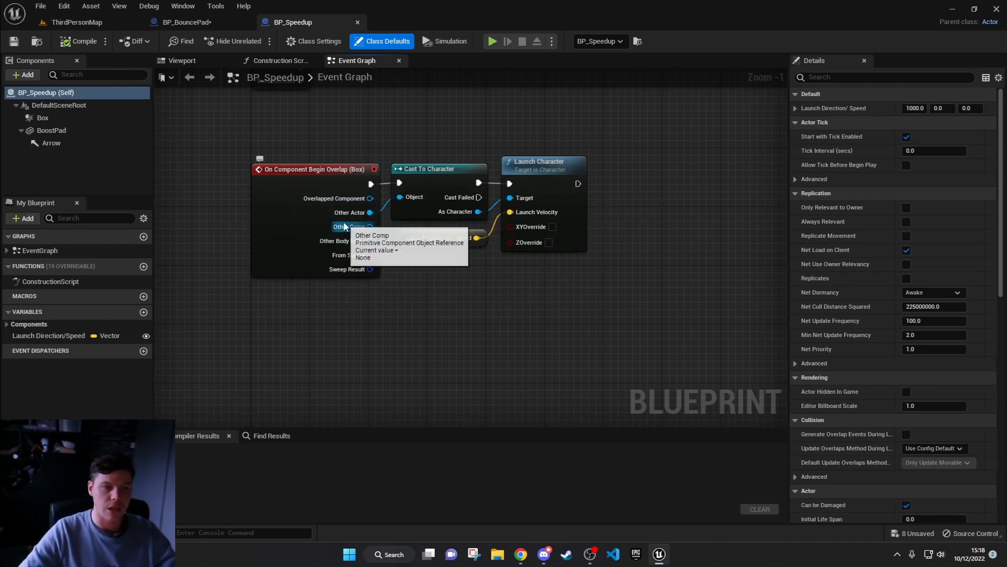
Step: Check BP_Speedup's pad in its viewport, and inspect the Launch Direction/Speed variable feeding Launch Velocity in the Event Graph
click(184, 60)
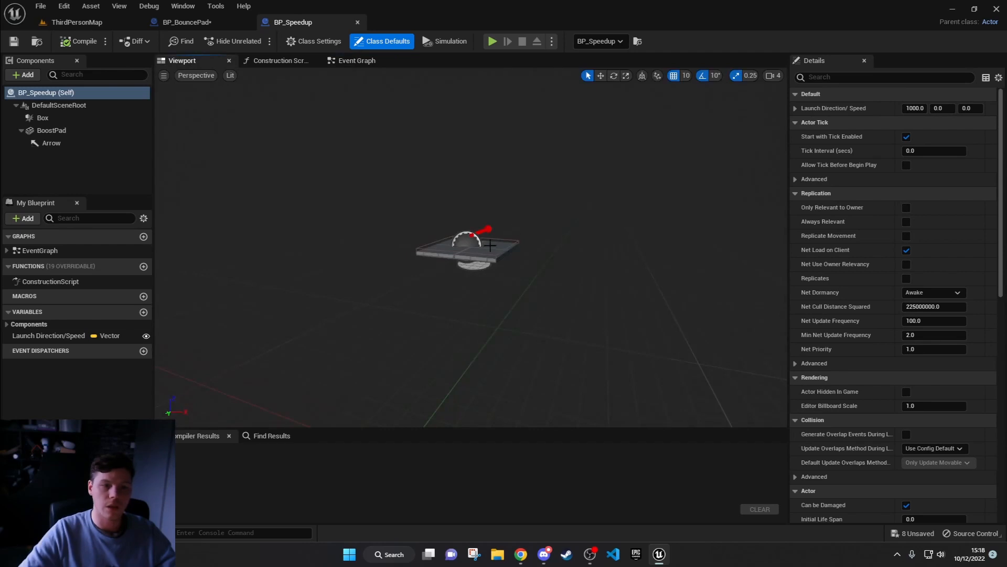
click(353, 61)
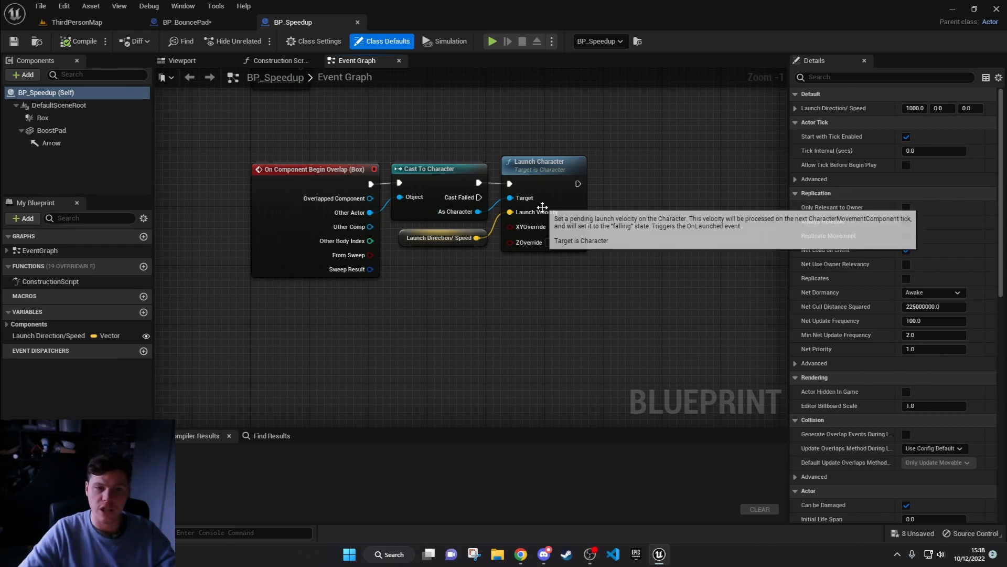
click(444, 244)
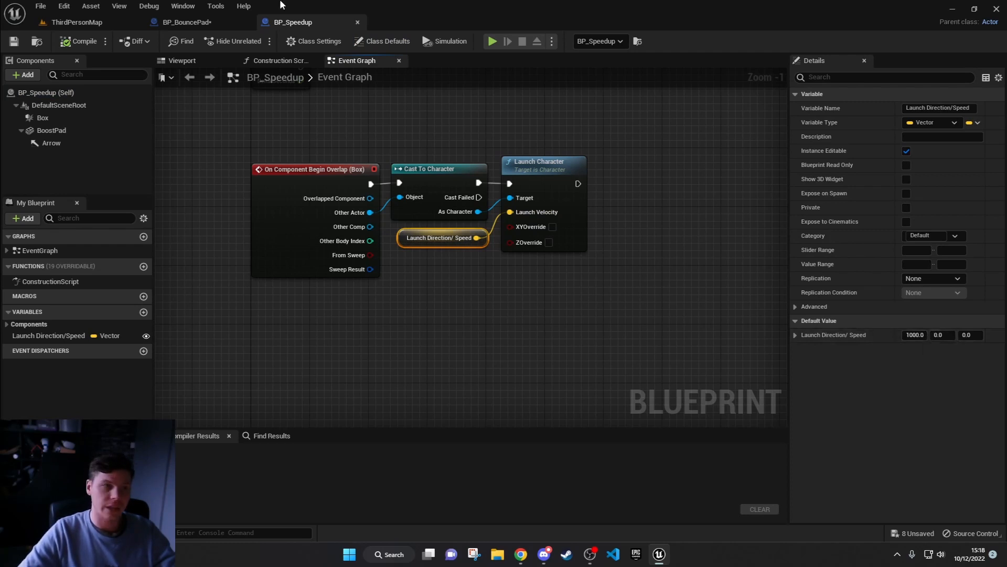
Step: Select the Arrow component in BP_Speedup's viewport and inspect the direction it points across the boost pad
click(181, 61)
right_drag(384, 237, 402, 265)
click(455, 244)
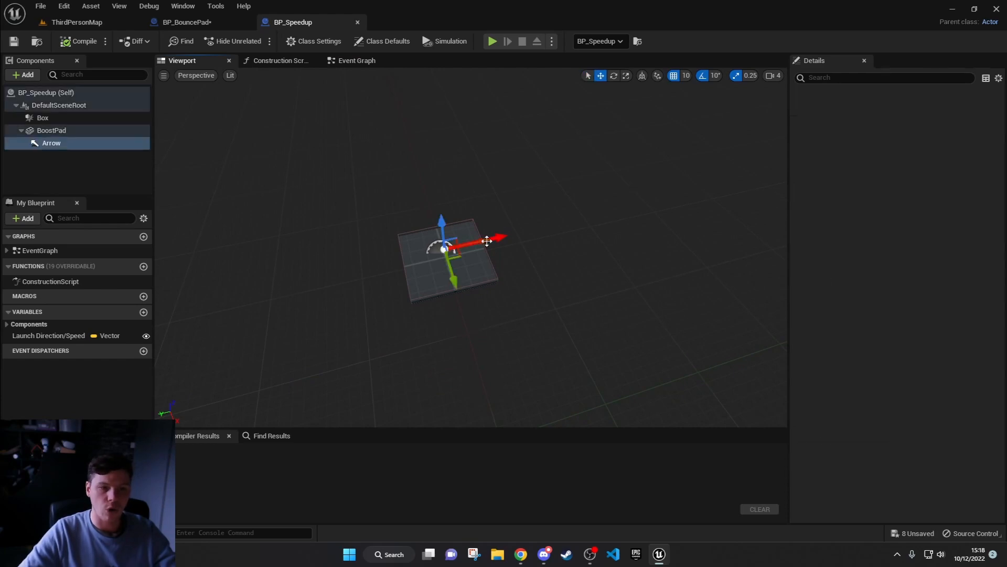
Step: Return to ThirdPersonMap and examine the placed BP_Speedup pad and its surroundings in the level
click(121, 23)
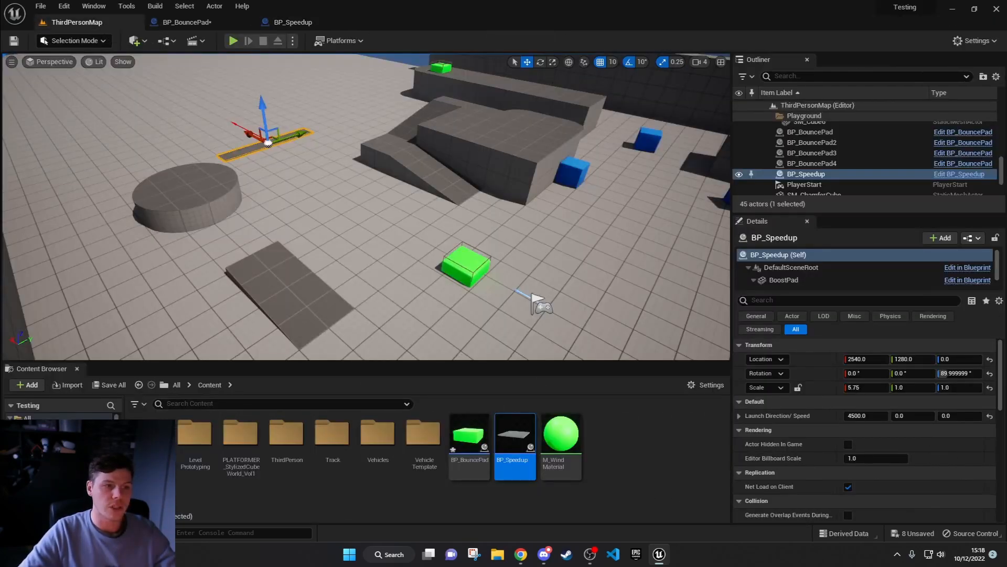
key(f)
key(w)
right_drag(168, 136, 196, 147)
key(s)
mouse_move(430, 242)
right_down()
mouse_move(461, 267)
mouse_move(429, 237)
right_up()
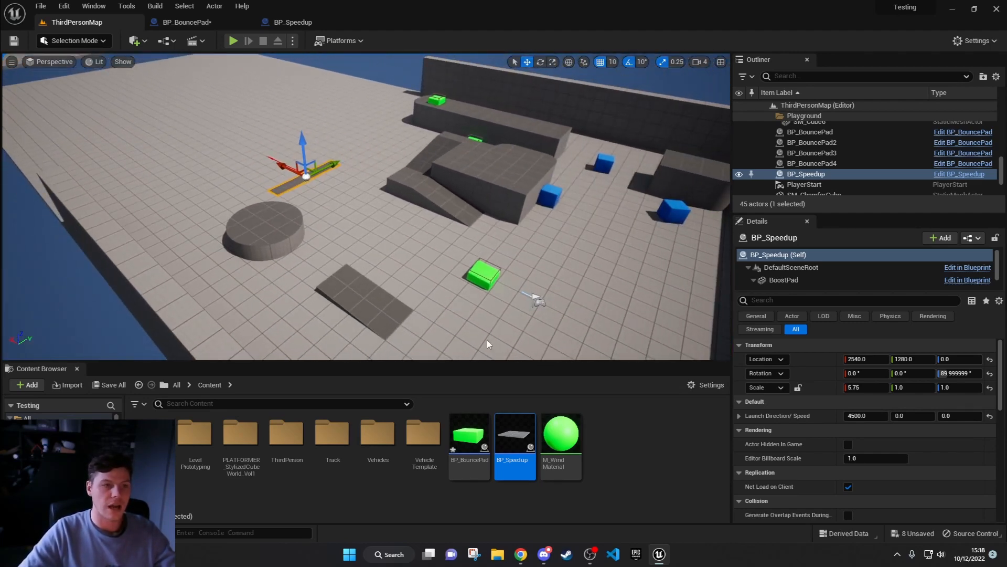
Step: Go back to BP_Speedup's Event Graph and review the default vector of the Launch Direction/Speed variable
click(304, 23)
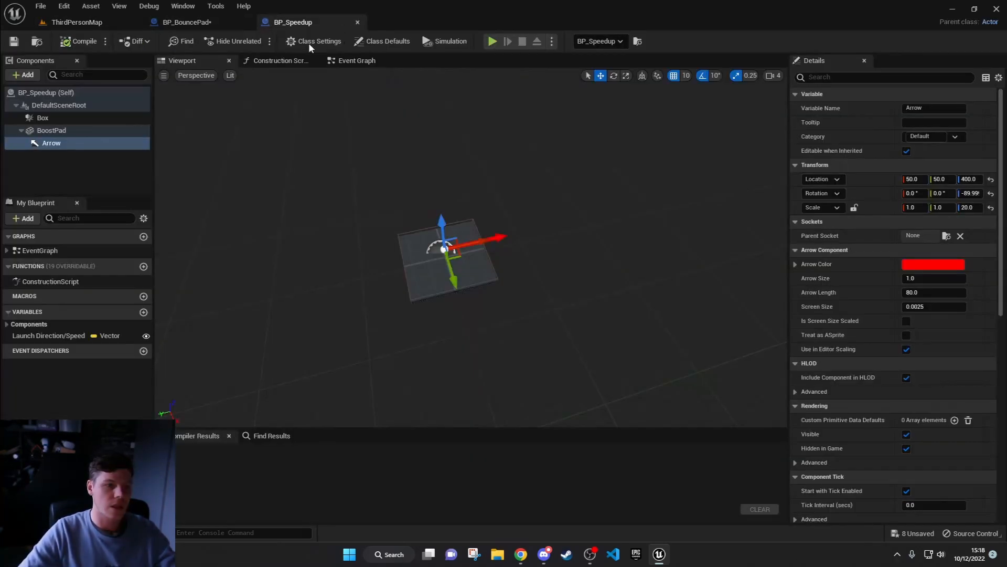
click(366, 61)
click(439, 237)
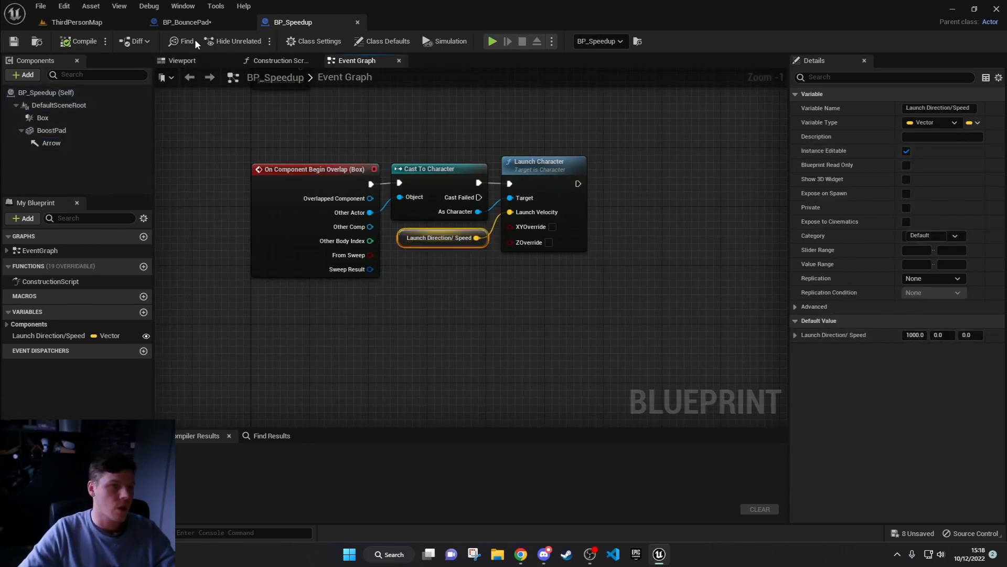
Step: Place a second BP_Speedup pad on the floor of ThirdPersonMap and rotate it about 120° around the vertical axis
click(67, 22)
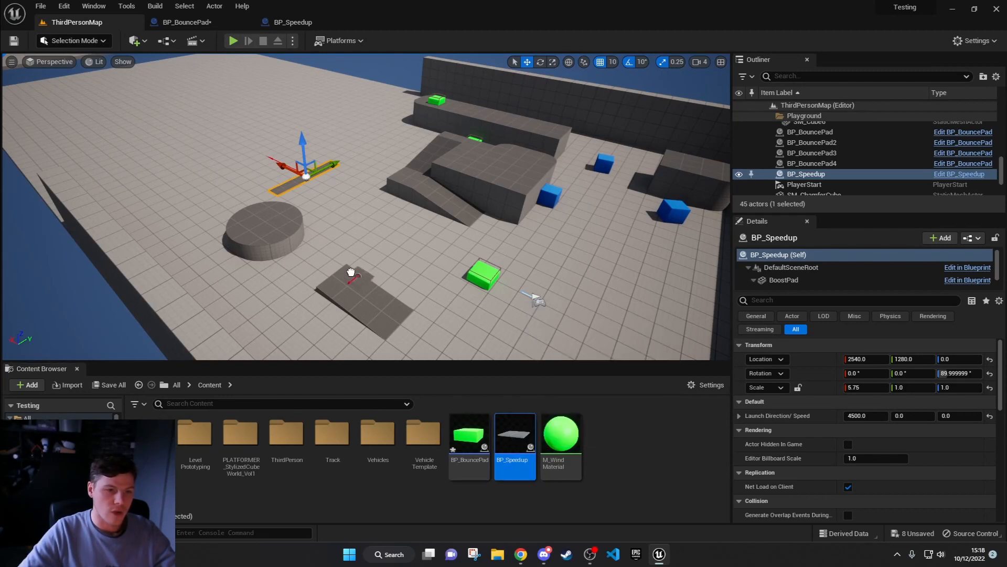
drag(350, 211, 350, 212)
key(e)
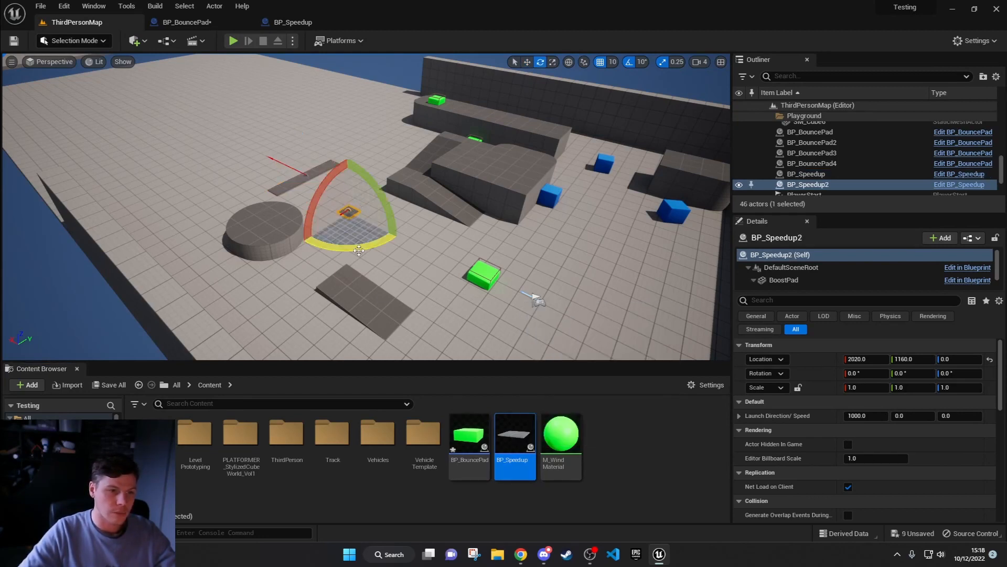
mouse_move(358, 249)
mouse_down()
mouse_move(307, 245)
mouse_move(361, 243)
mouse_up()
Step: Move the new speed-up pad onto the top of the raised block, at about X 1270, Y 1860, Z 200
key(w)
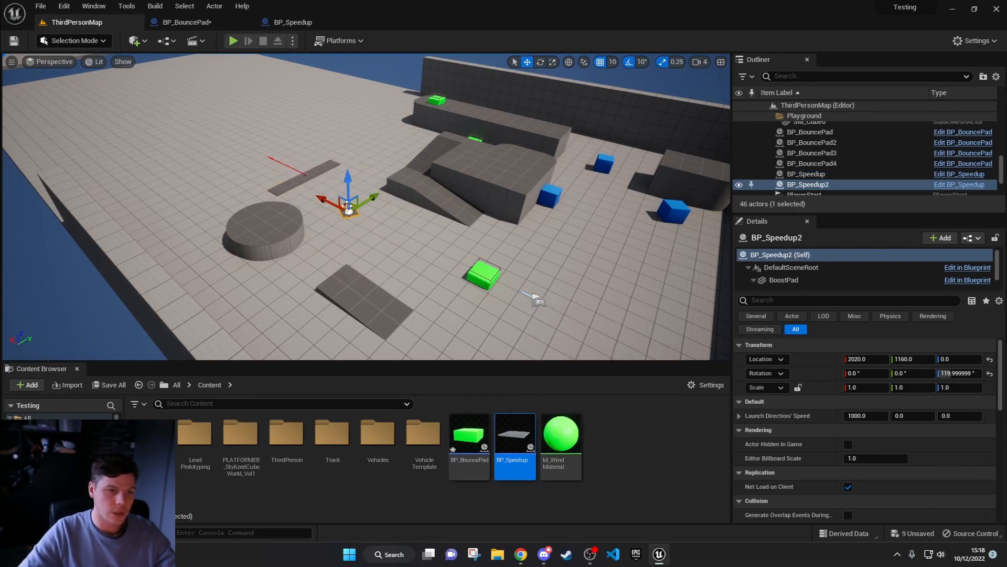
drag(340, 209, 534, 171)
right_drag(513, 188, 425, 204)
drag(414, 211, 574, 283)
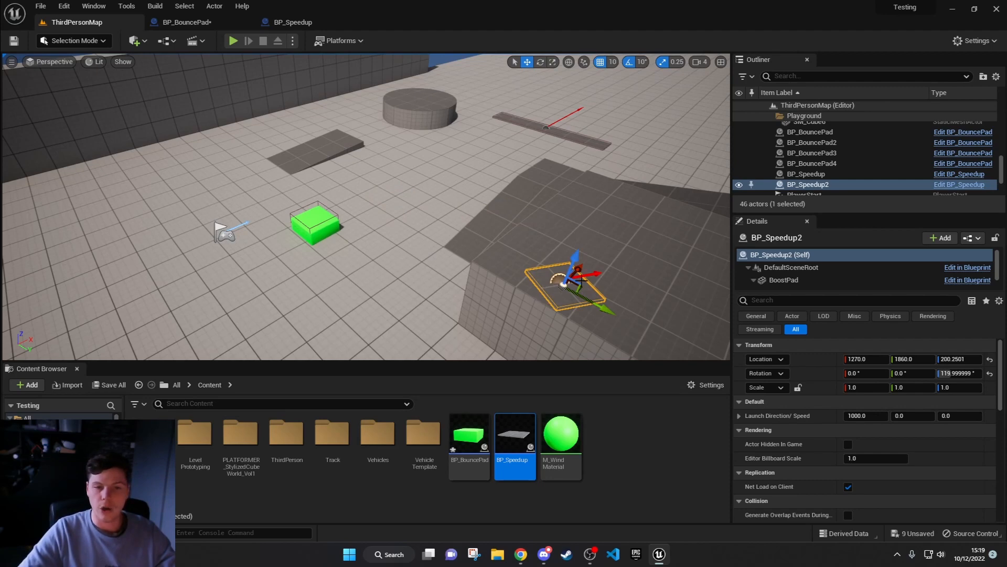
key(f)
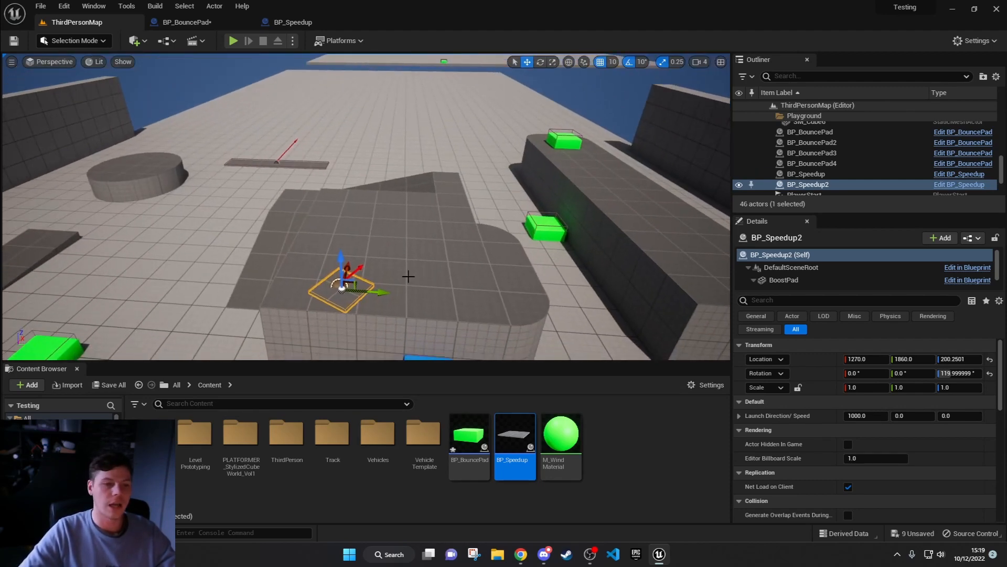
scroll(816, 431, down, 1)
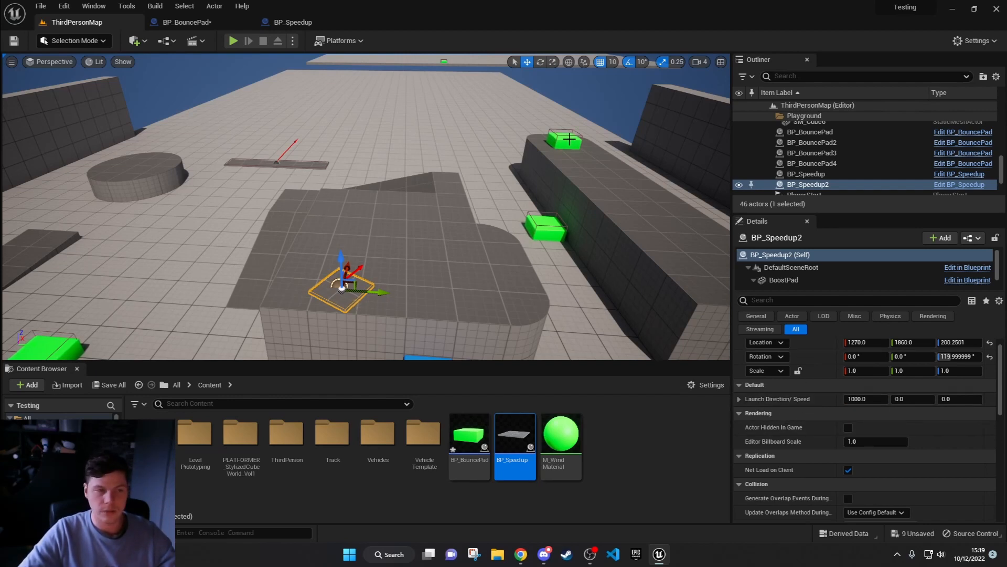
Step: Play the level and run the character up the ramp to test the new speed-up pad on the raised block
click(234, 42)
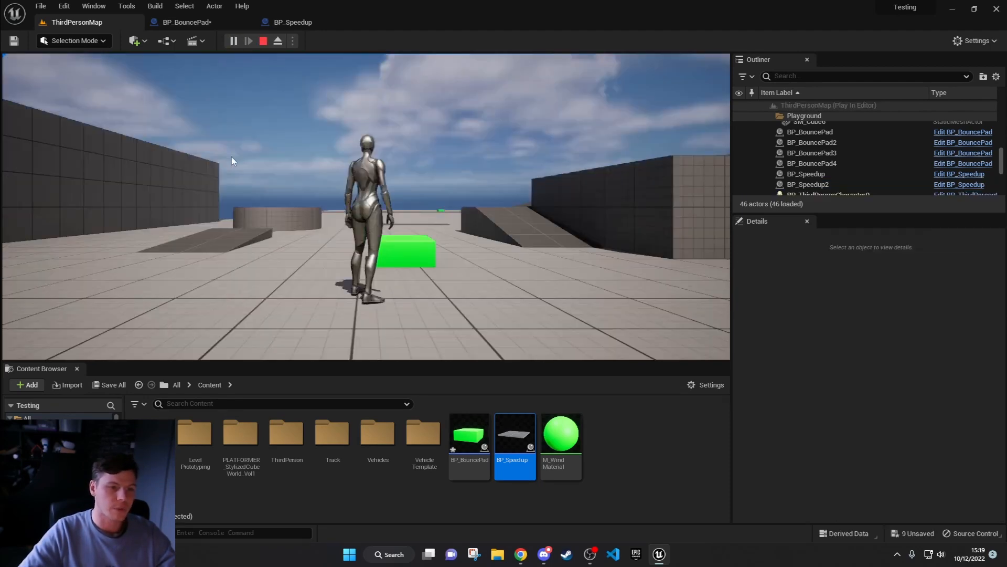
key(w)
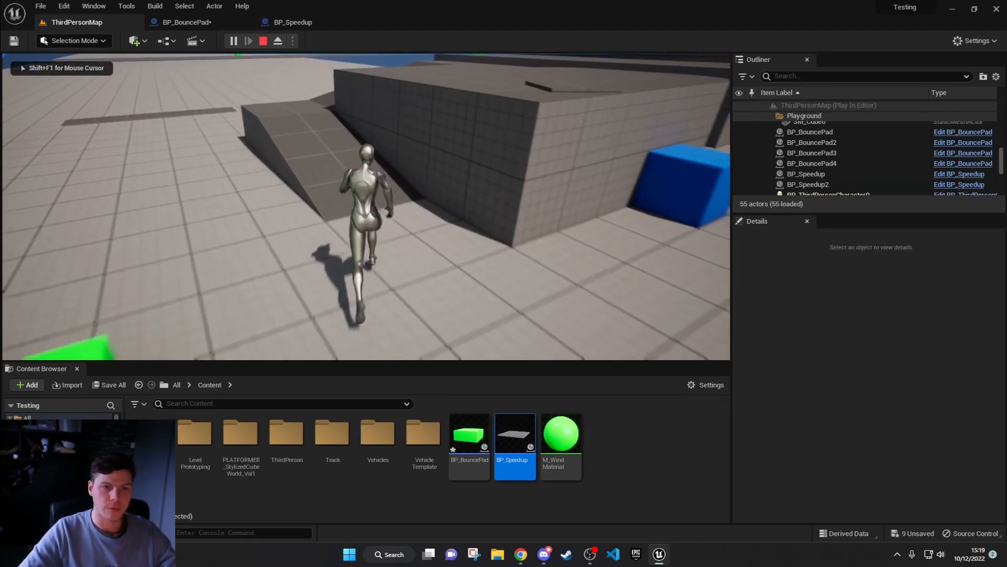
key(w)
key(space)
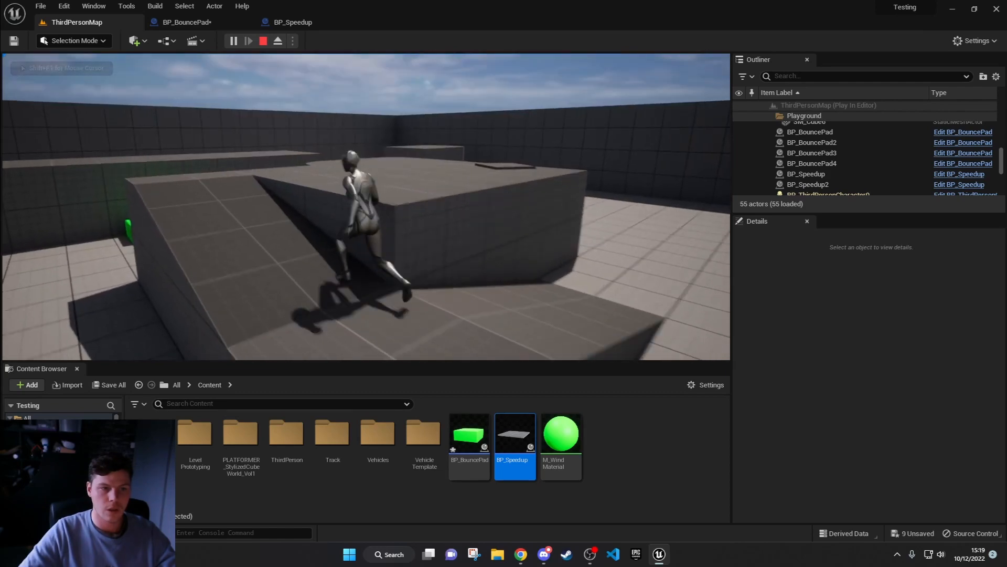
key(w)
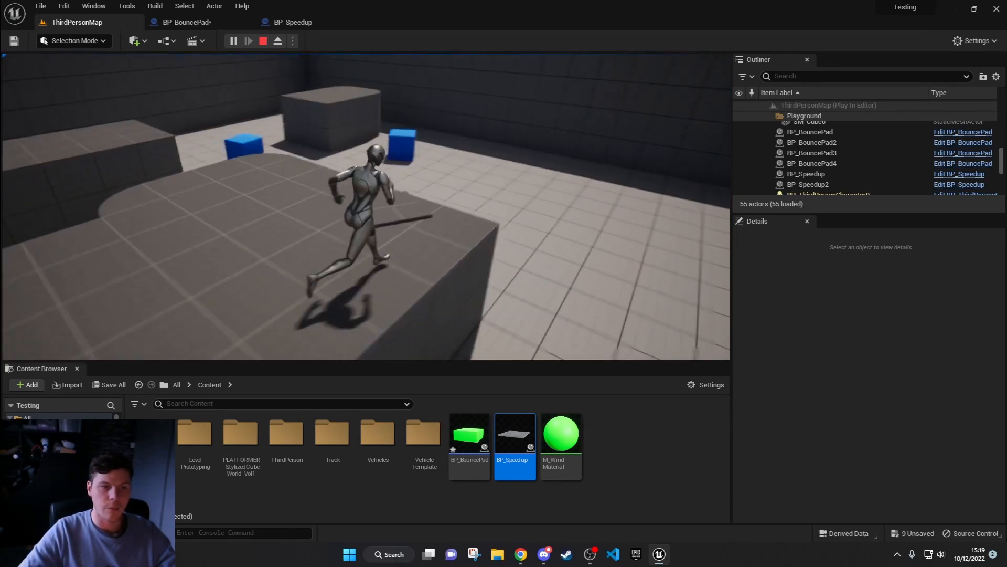
key(w)
key(s)
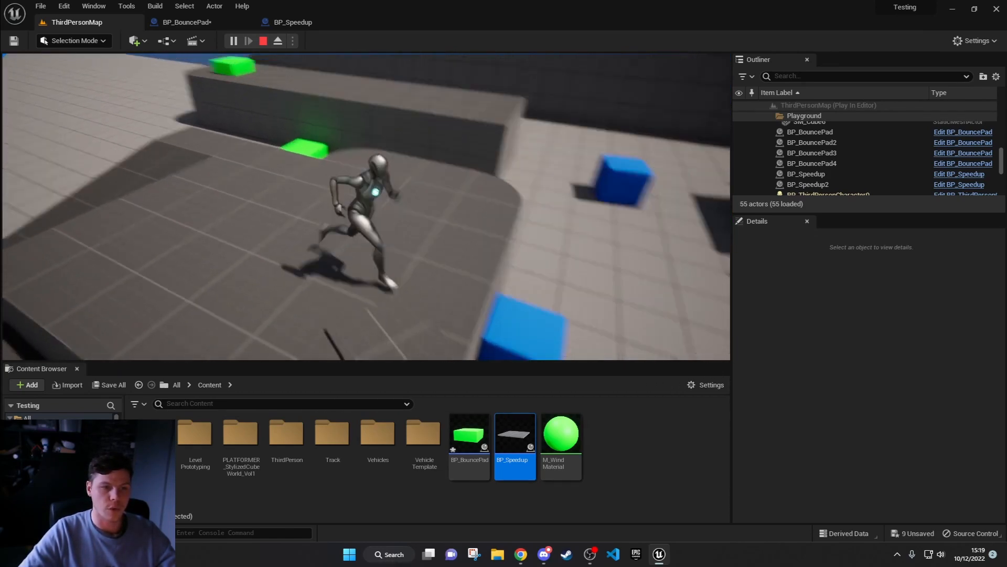
Step: Run and jump the character across the block to the green bounce pads, and stop the play session
key(a)
key(d)
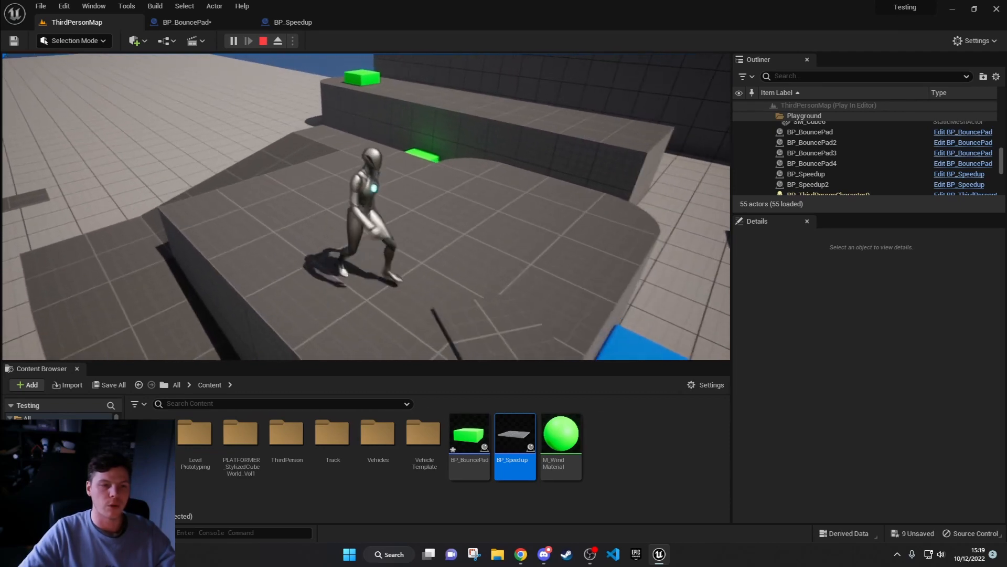
key(space)
key(space)
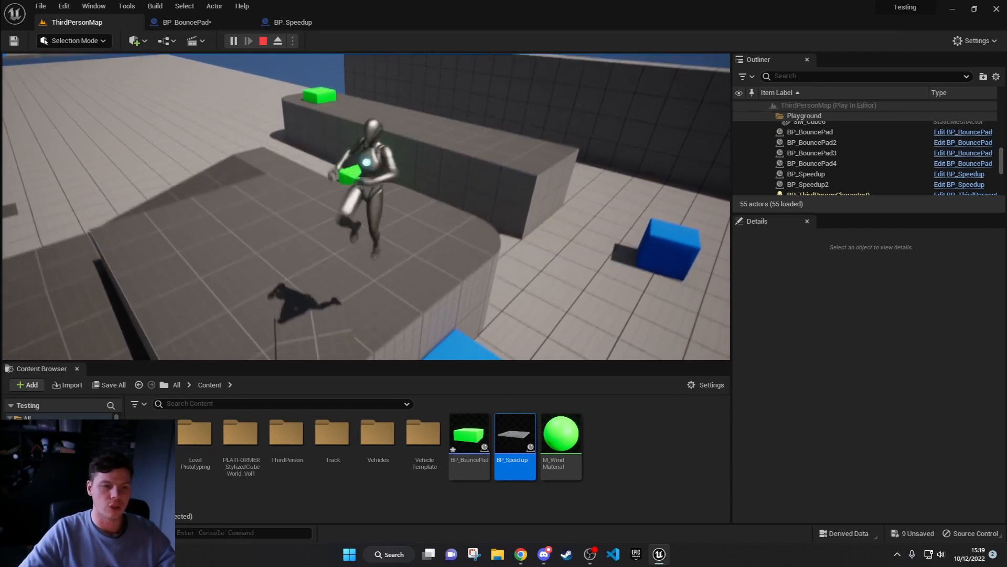
key(w)
key(w)
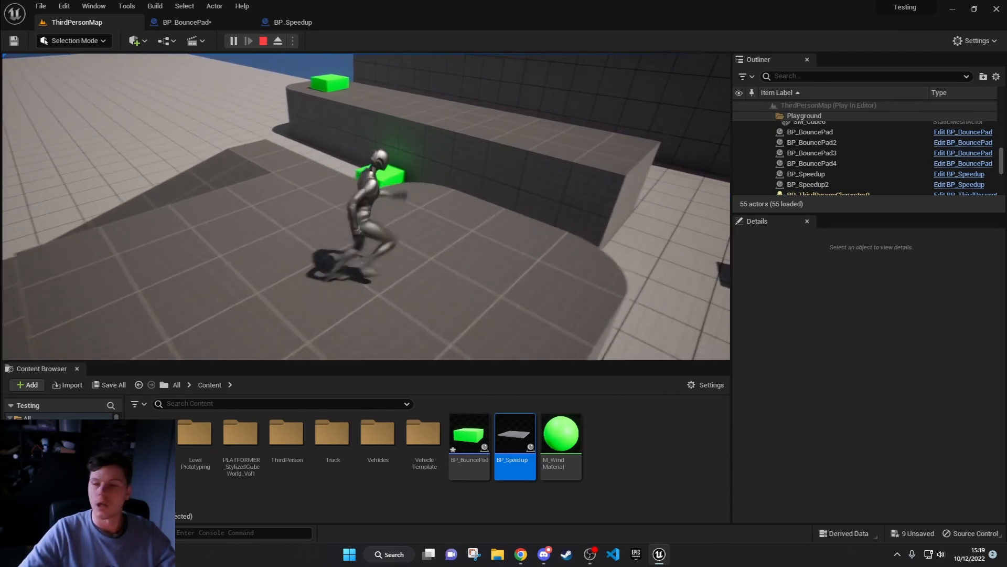
Step: Move the new speed-up pad along the top of the raised block to about Y 2170
key(w)
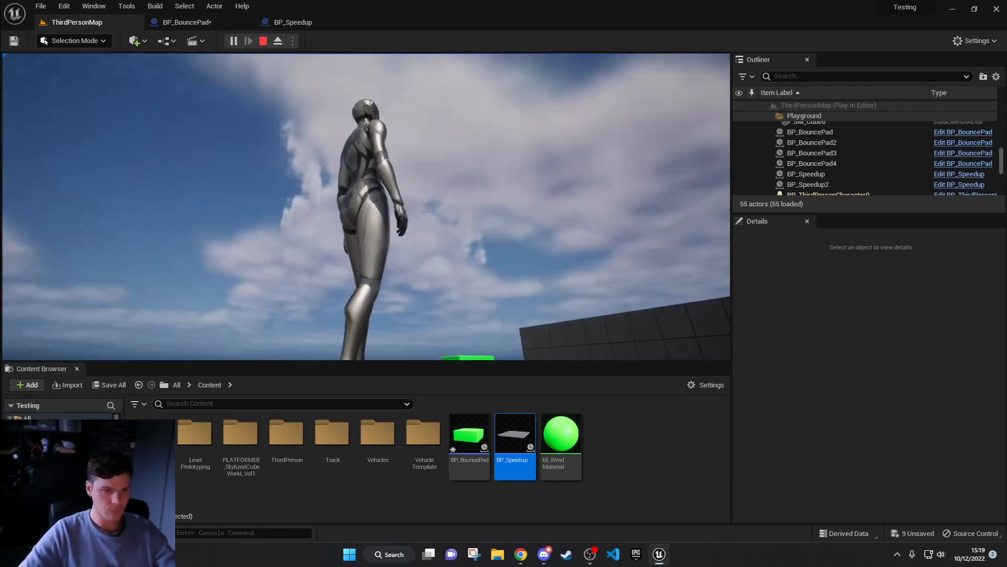
key(Escape)
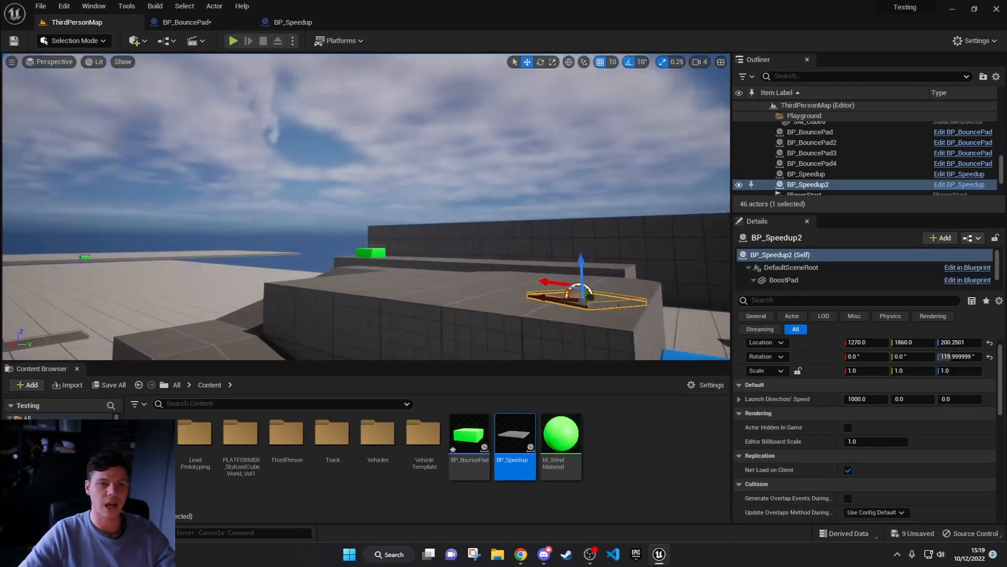
key(w)
right_drag(336, 236, 257, 242)
key(s)
drag(310, 335, 521, 342)
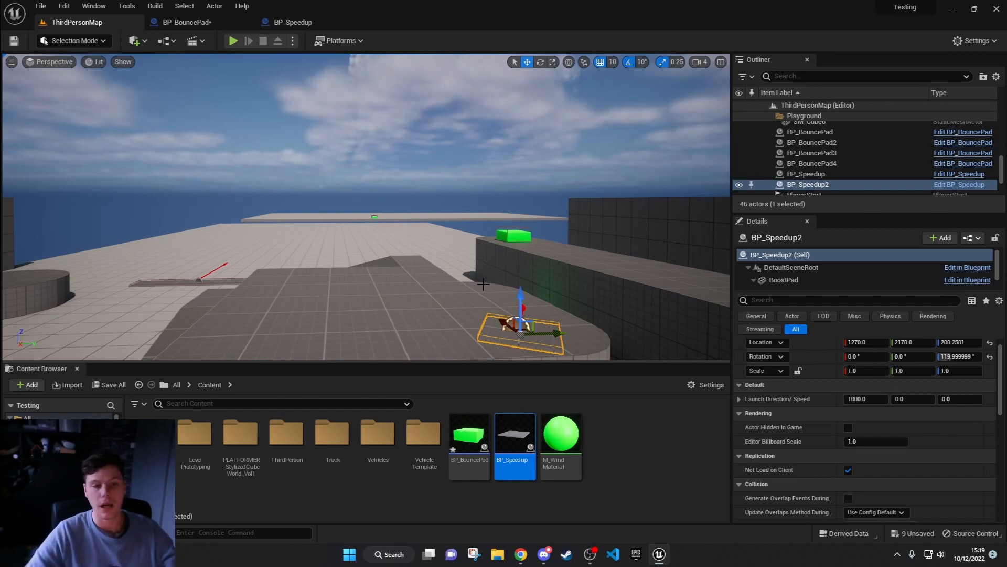
Step: Play the level again, run the character along the long ledge into its green bounce pad, and stop the session
click(233, 41)
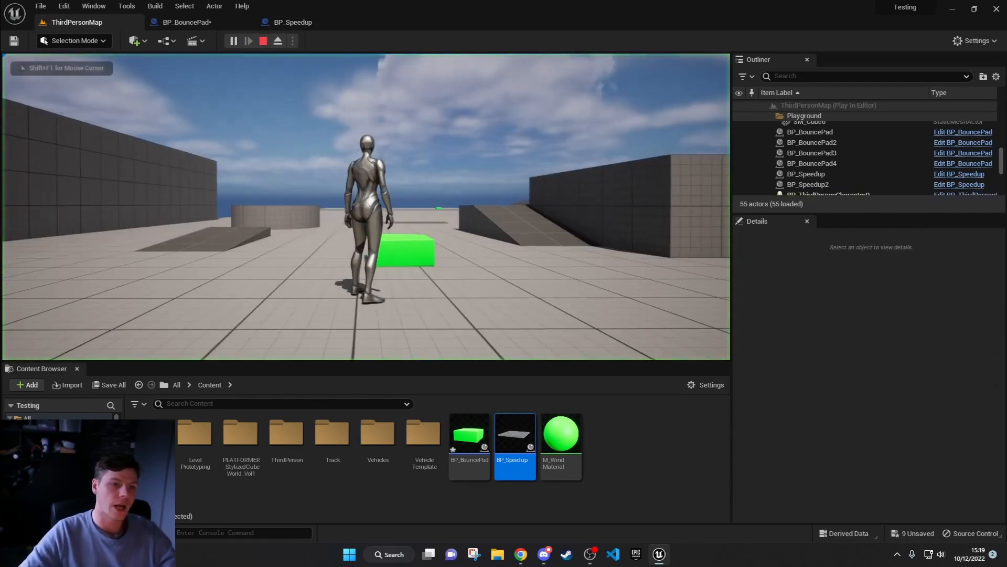
key(w)
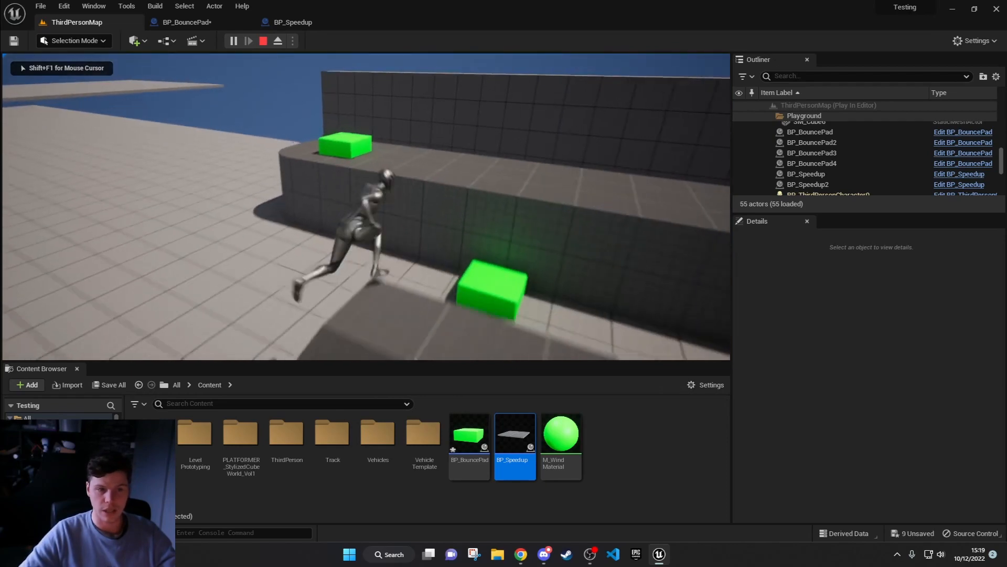
key(w)
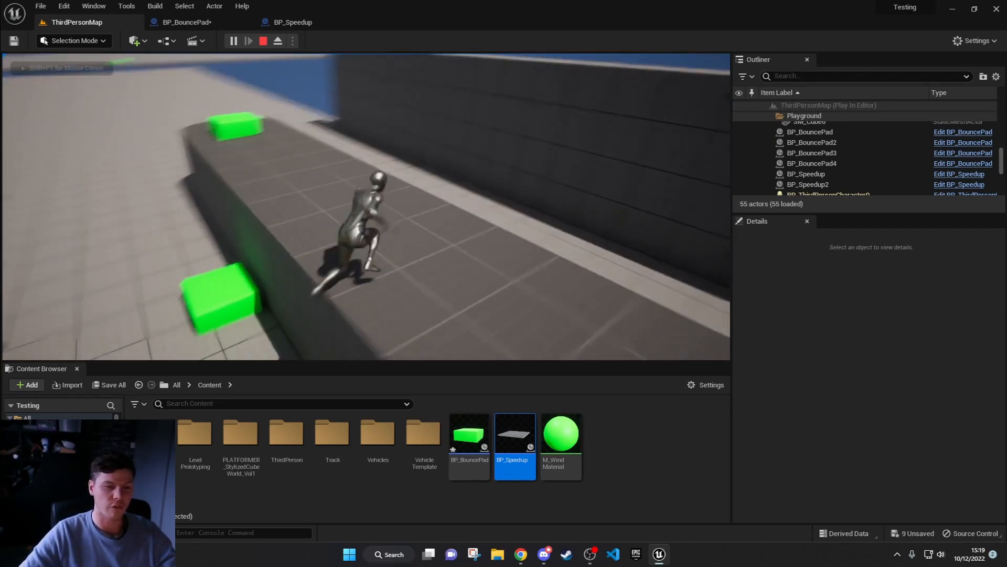
key(w)
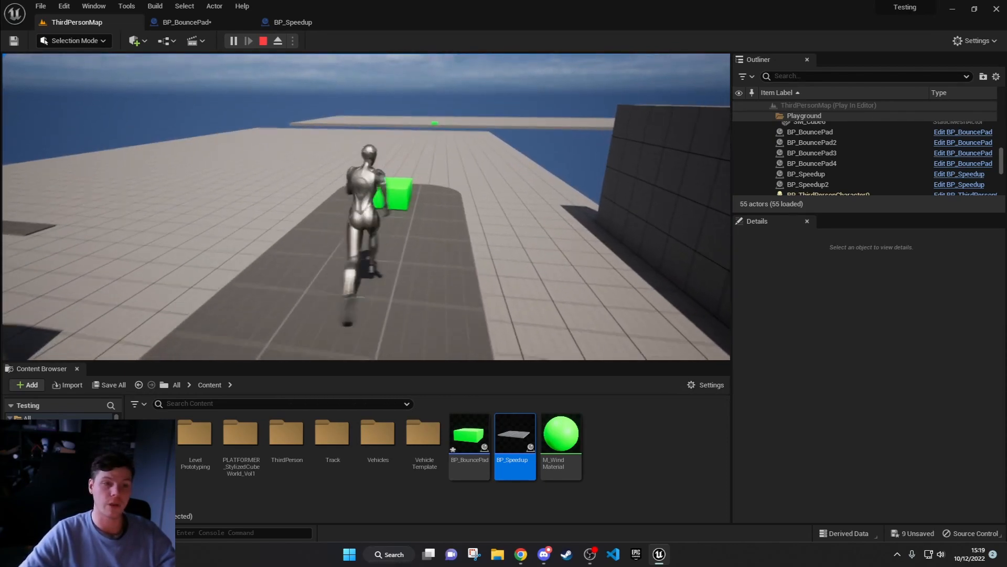
key(w)
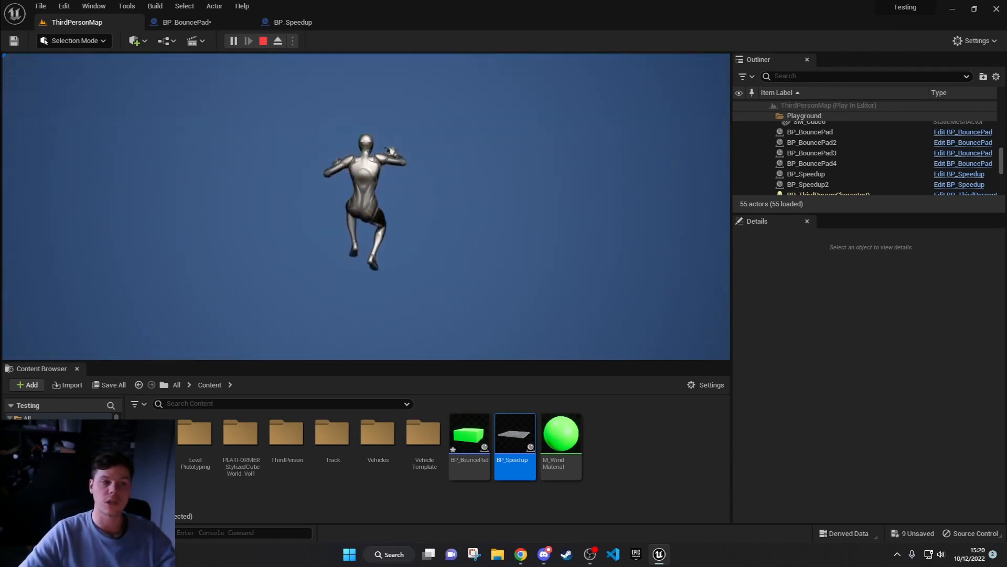
key(Escape)
Step: Select the green bounce pad on the long ledge and review its Height Boost and Forward Boosts settings
right_drag(320, 210, 369, 185)
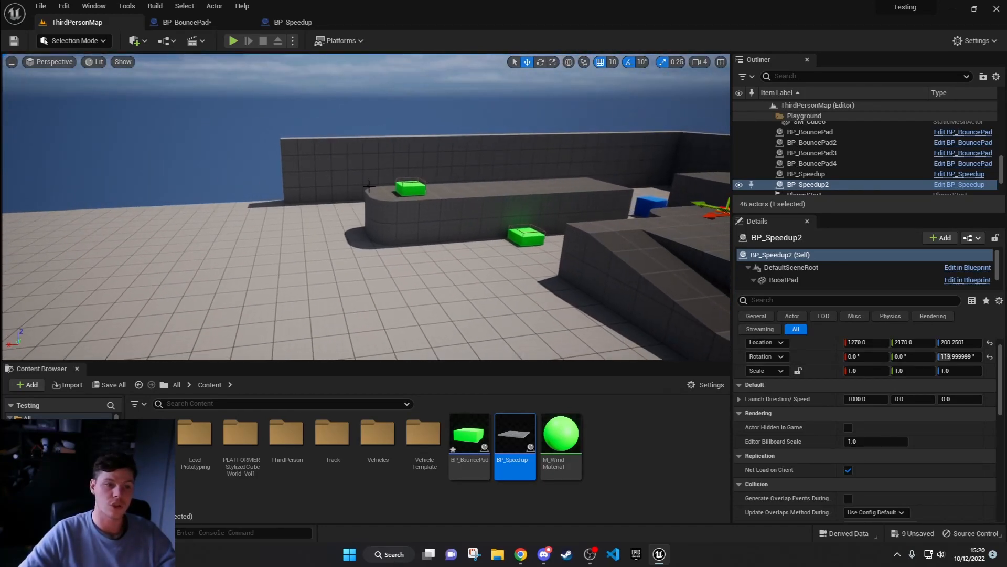
click(410, 189)
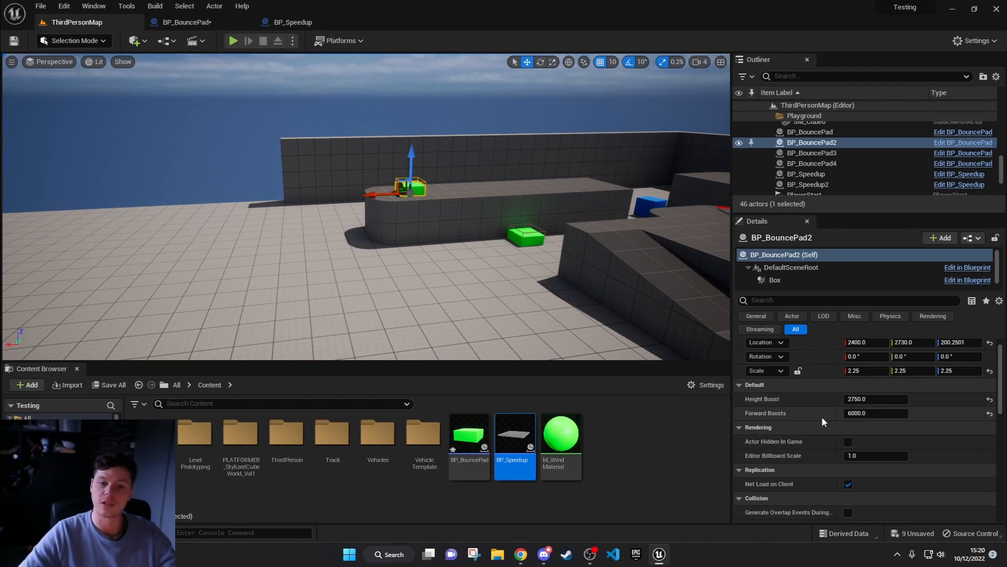
Step: Set the selected bounce pad's Height Boost to 3000 and its Forward Boosts to 6500
click(890, 400)
text(300)
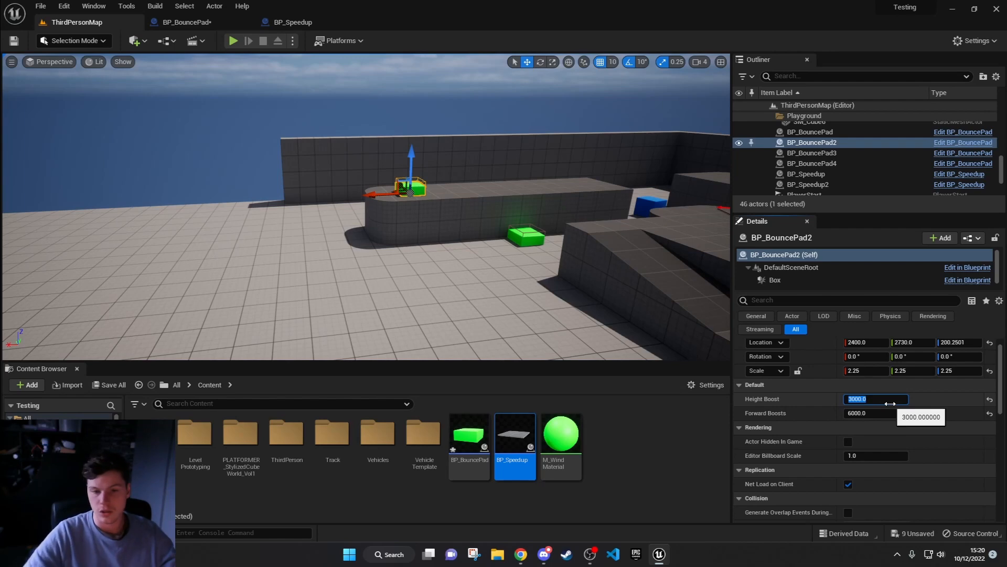
key(Tab)
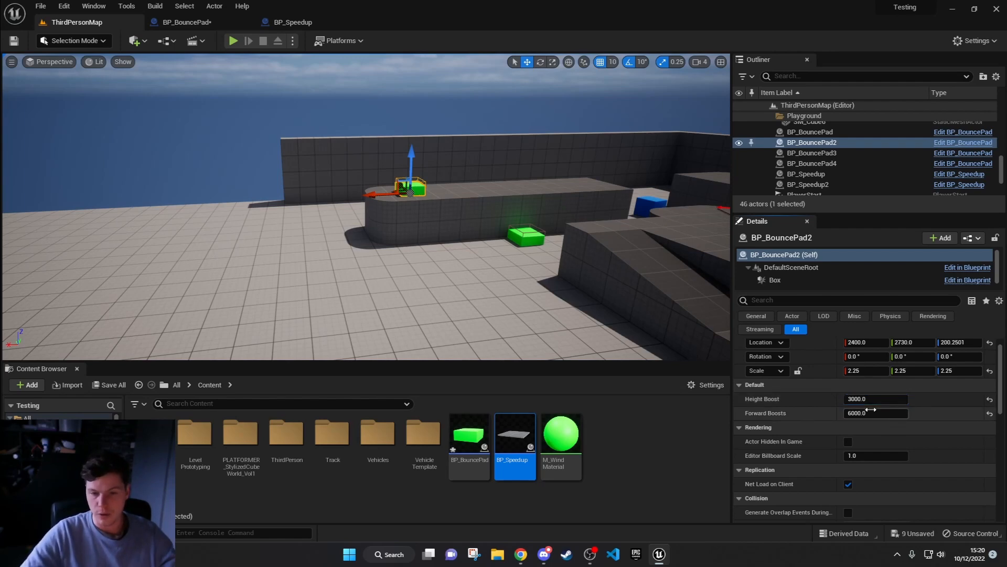
text(65)
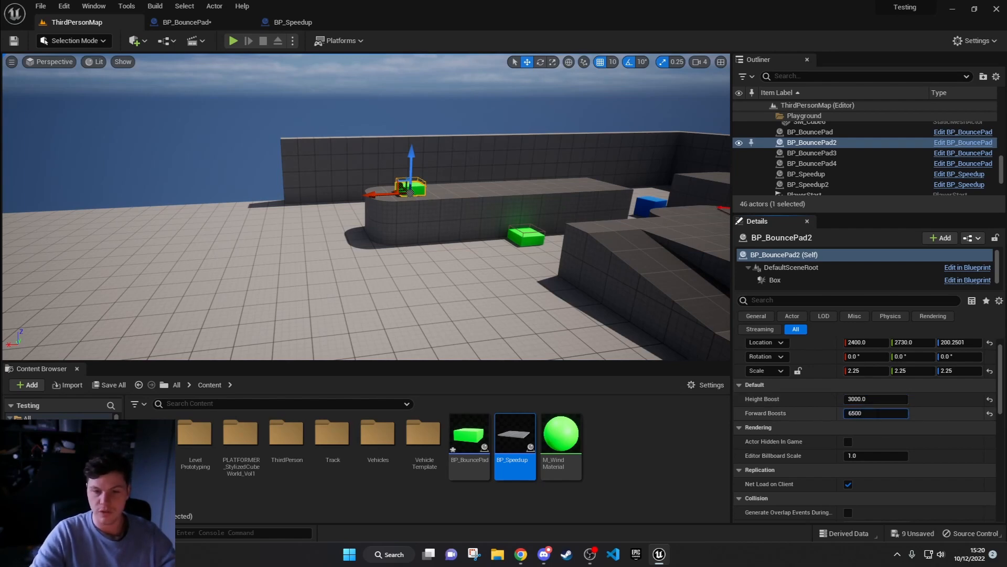
text(00)
key(Return)
Step: Play the level and run the character into the green bounce pads by the long ledge, steering the flight toward the far platform
key(alt+p)
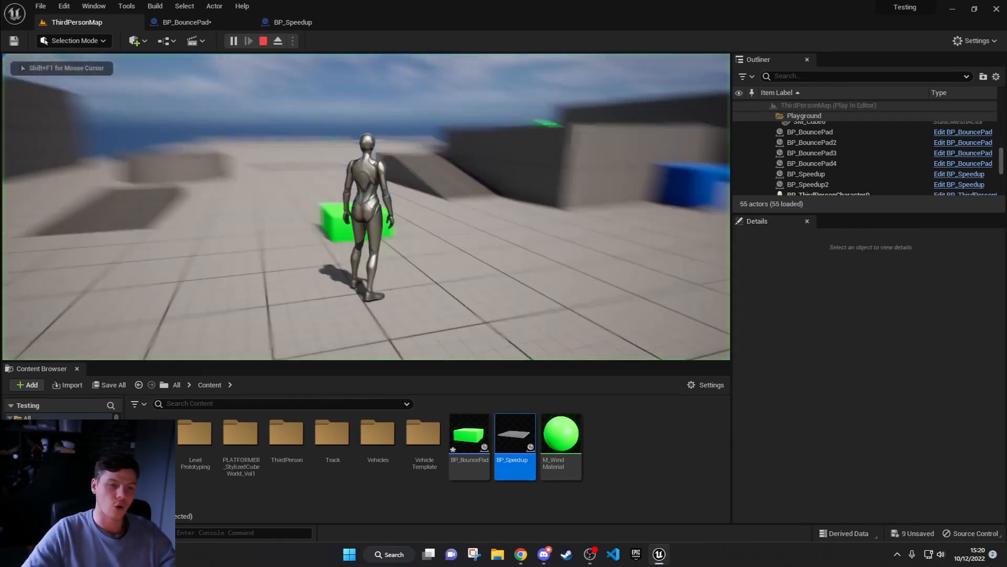
key(w)
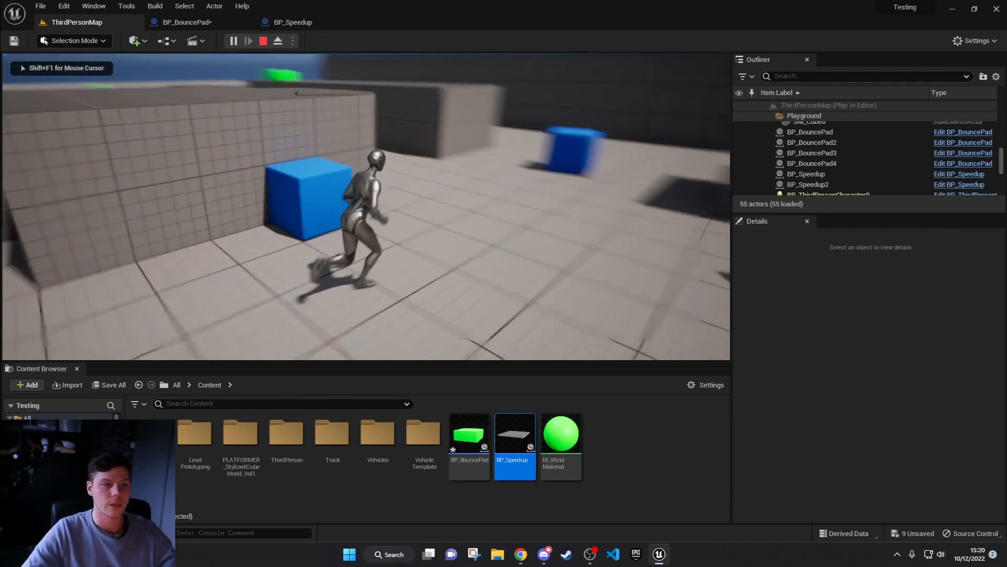
key(w)
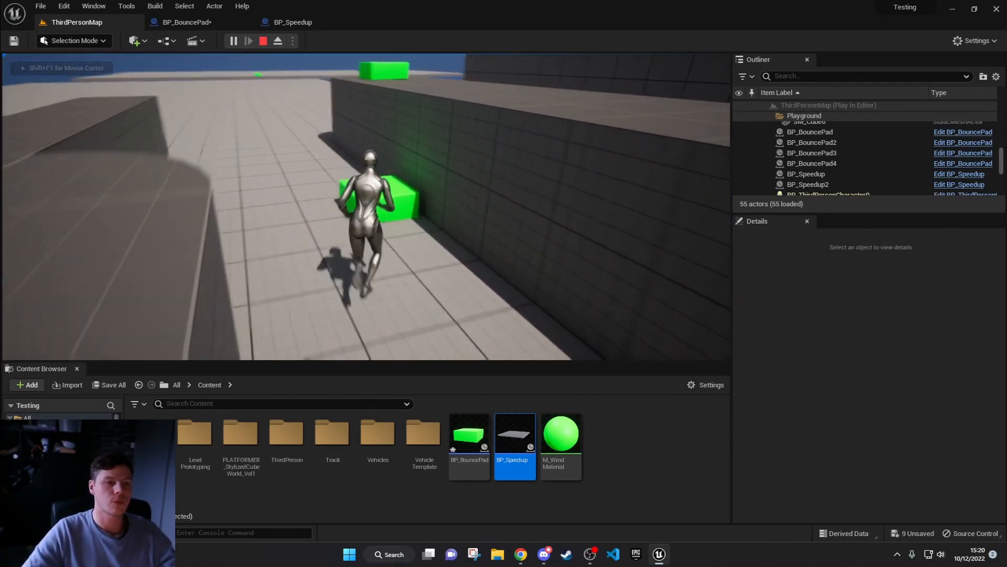
key(w)
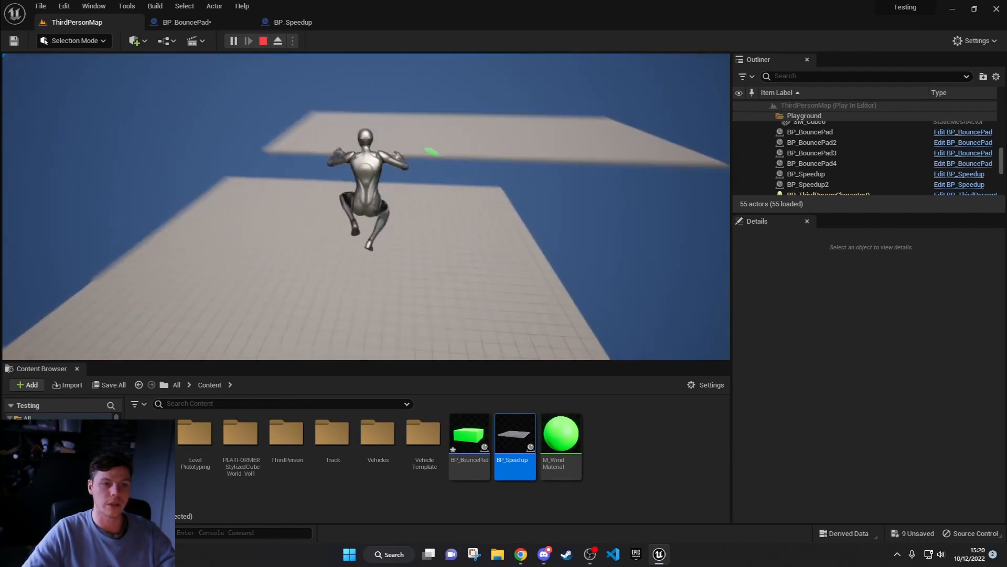
key(d)
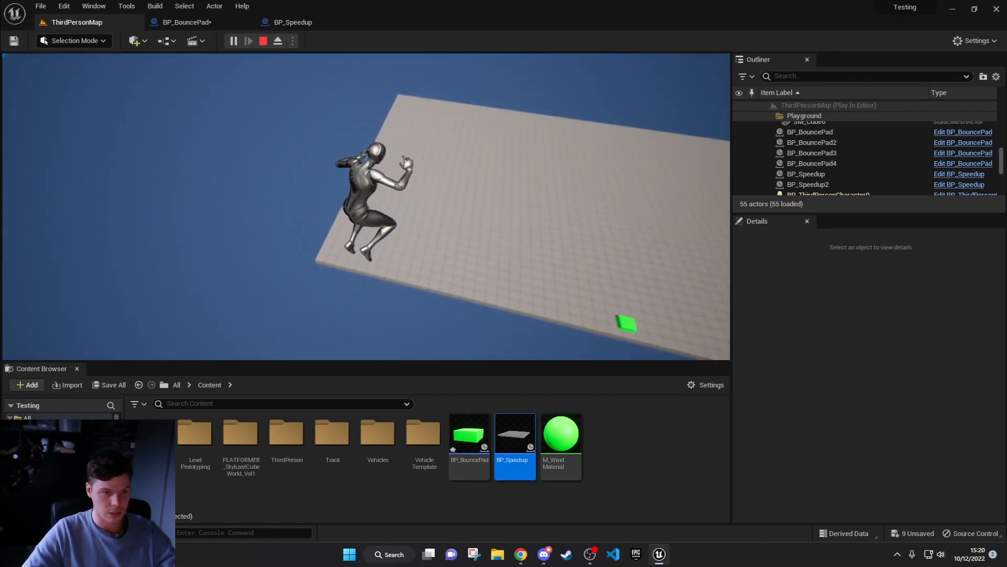
Step: Run across the far platform into its green bounce pad to launch back toward the playground, and stop the play session
key(w)
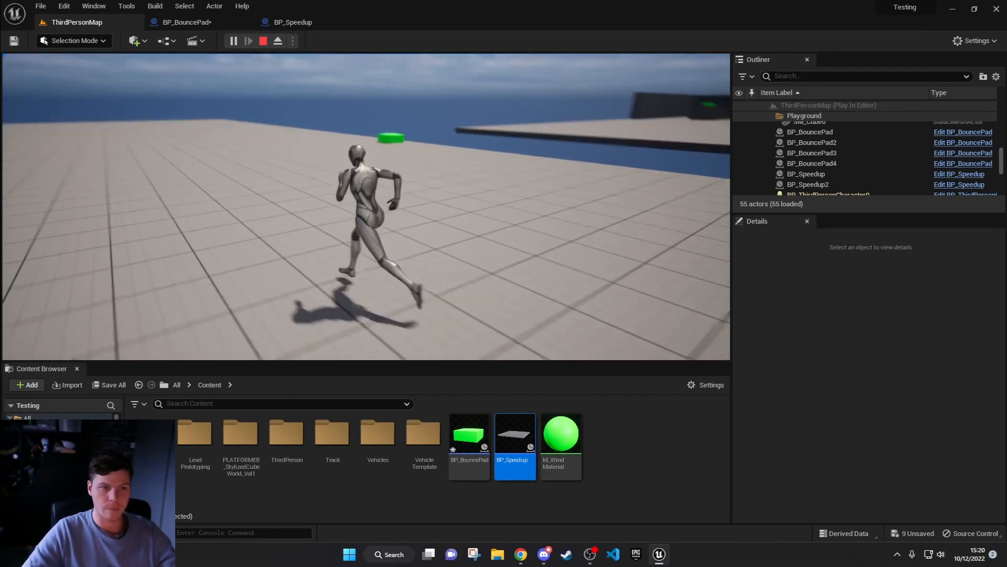
key(w)
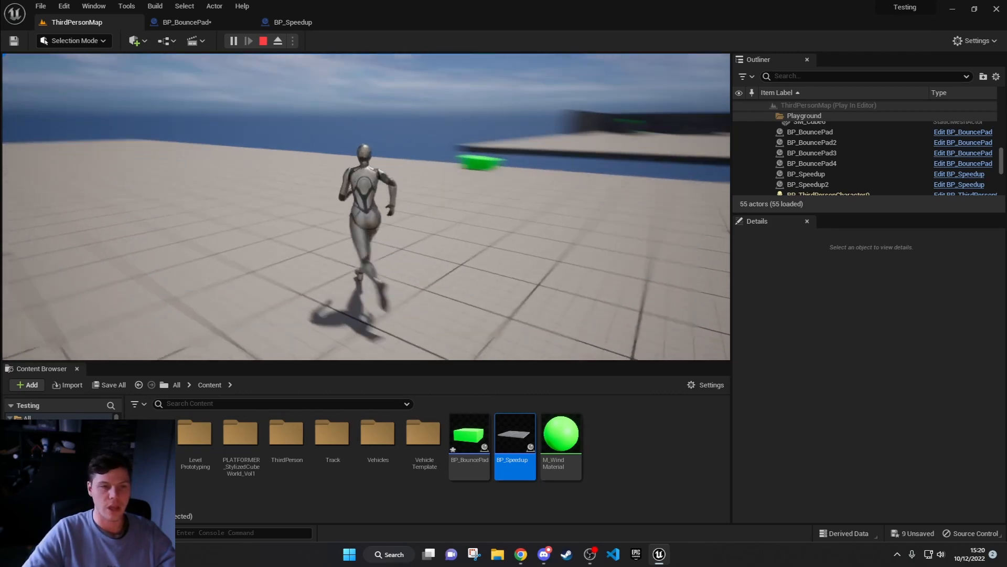
key(w)
key(a)
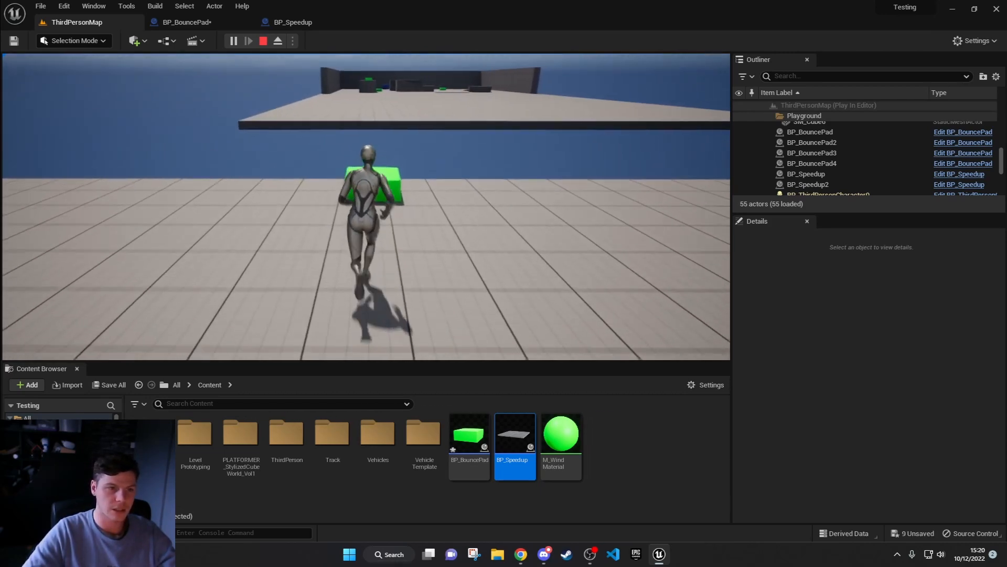
key(w)
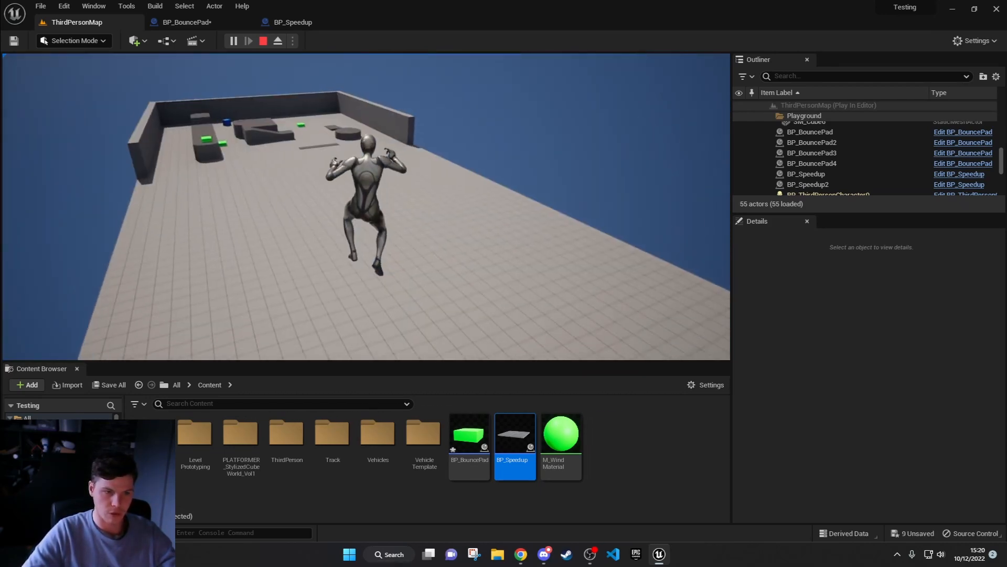
key(Escape)
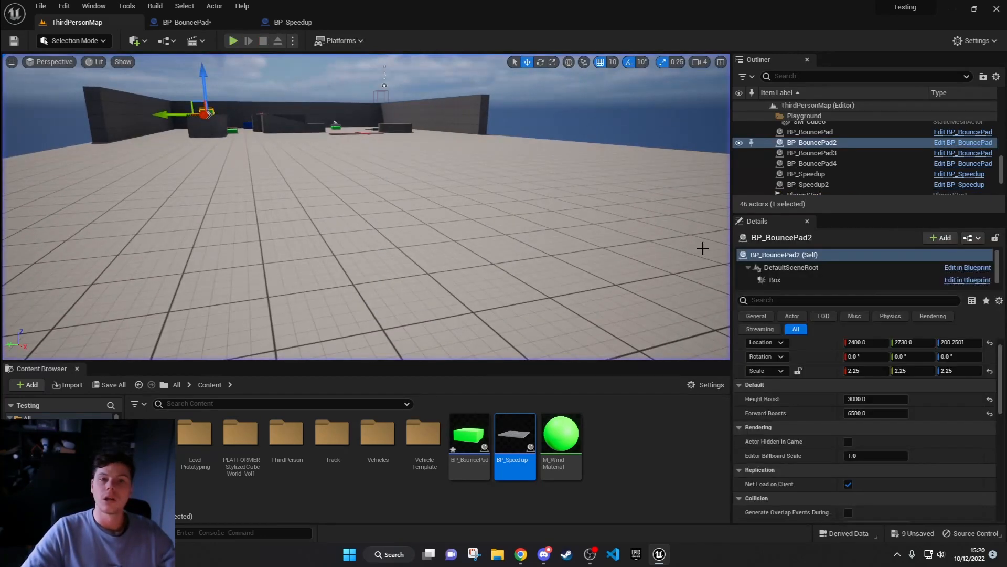
Step: Open the BP_BouncePad event graph and examine the Launch Character node and the nodes that build its launch velocity
click(185, 22)
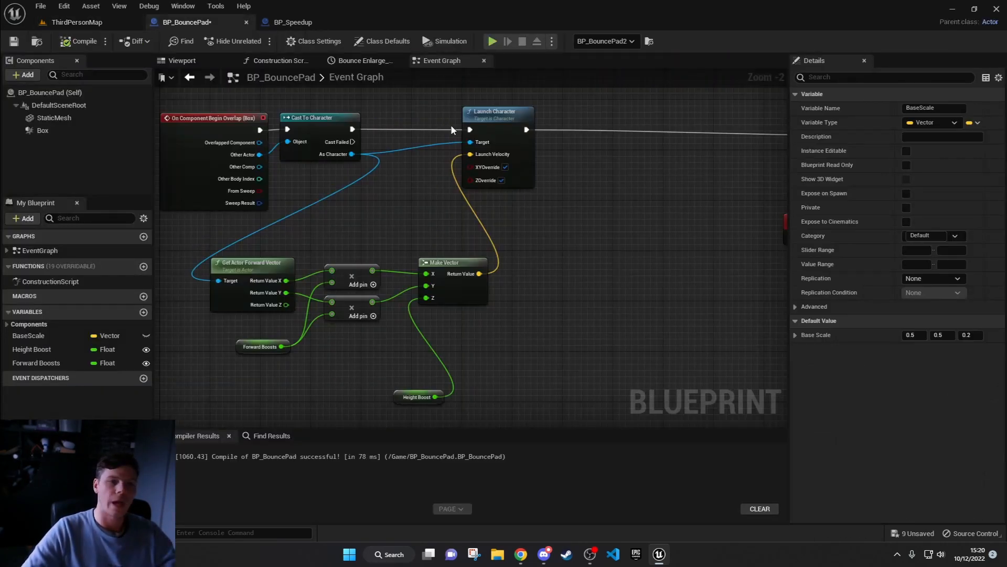
click(491, 117)
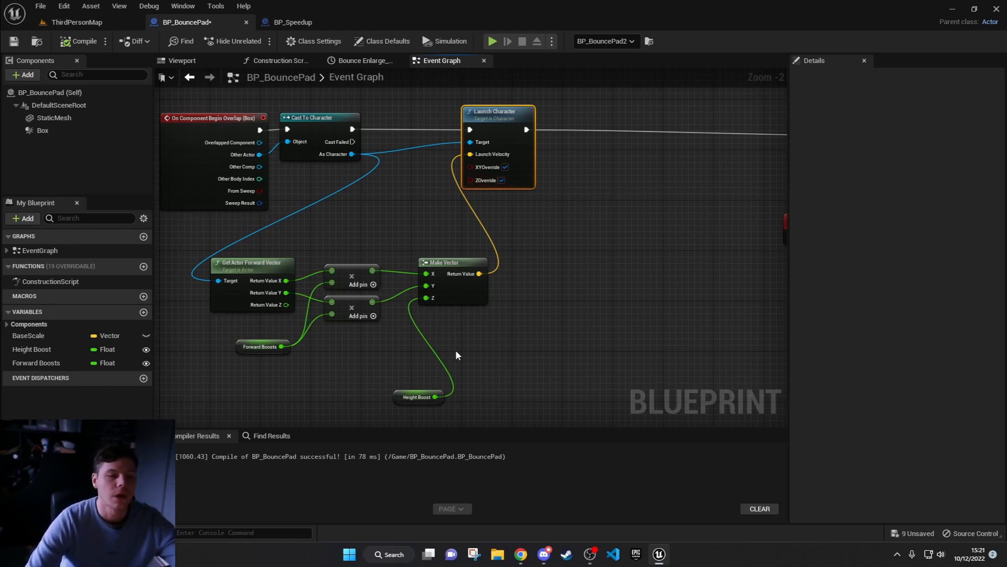
drag(460, 411, 214, 254)
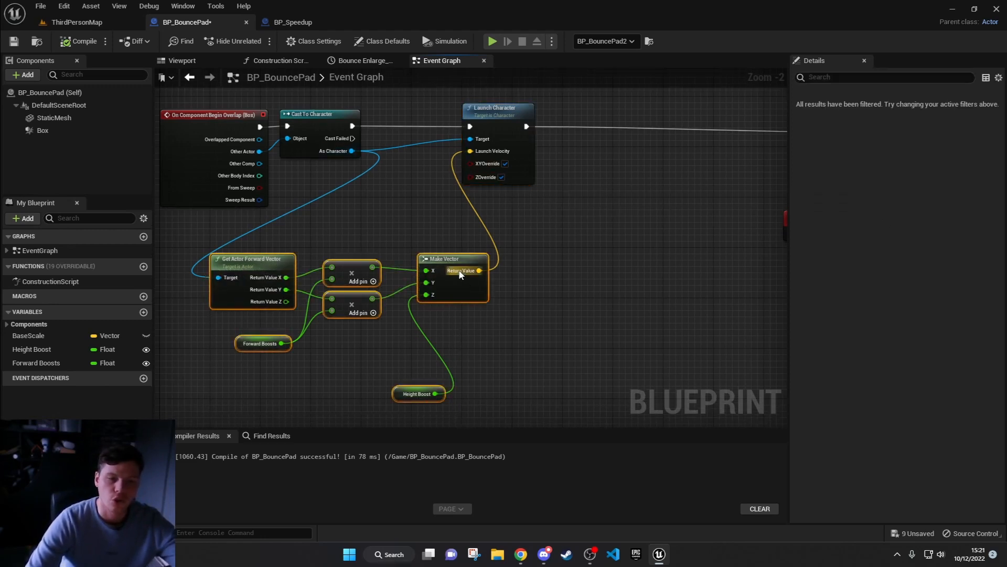
click(598, 373)
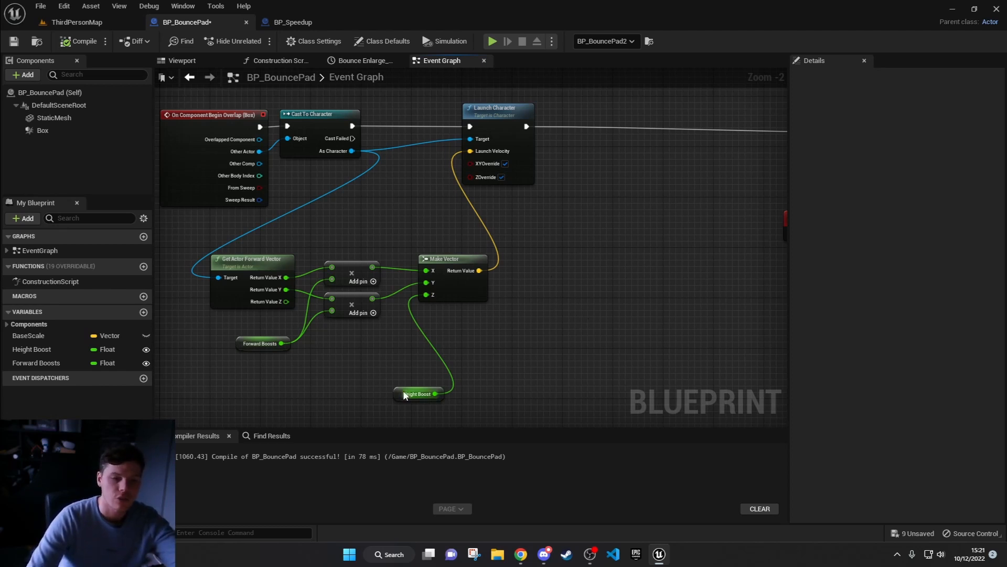
Step: Place the Height Boost node beneath the multiply nodes and shift the whole velocity node group closer to Launch Character
drag(401, 395, 342, 351)
click(541, 374)
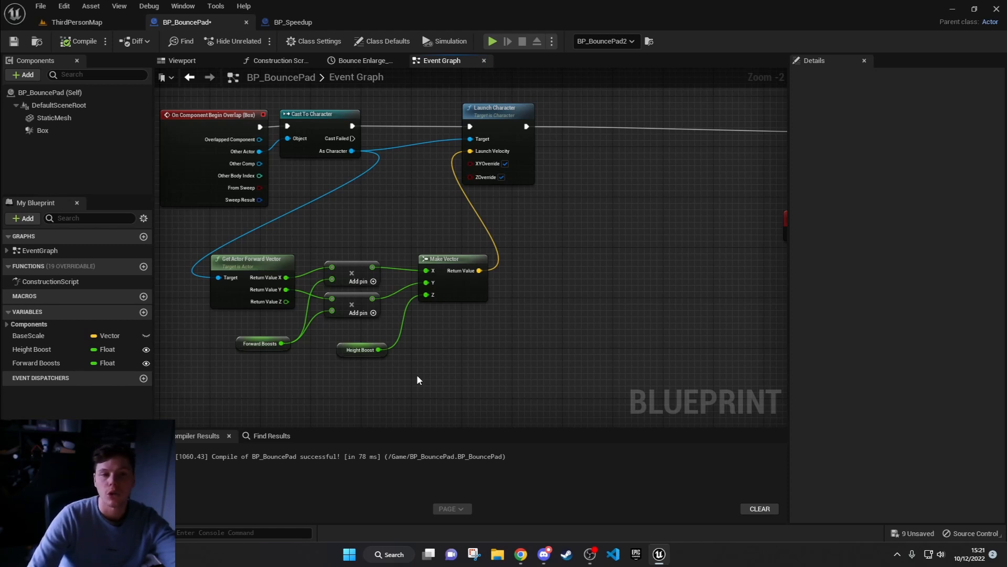
drag(473, 383, 276, 247)
click(355, 214)
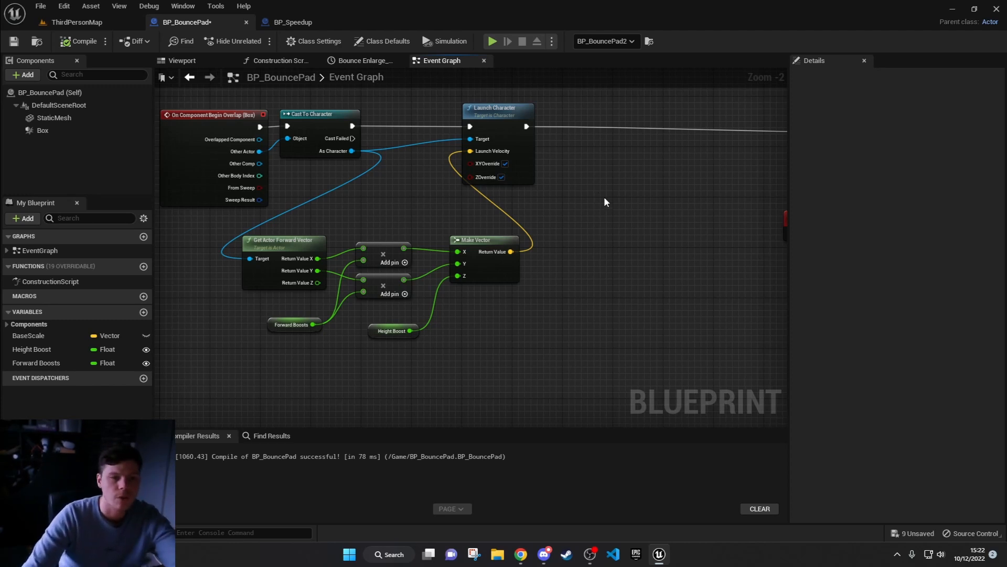
Step: Open M_WindMaterial from the bounce pad's StaticMesh component and examine its SimpleGrassWind, Multiply and colour nodes
click(65, 121)
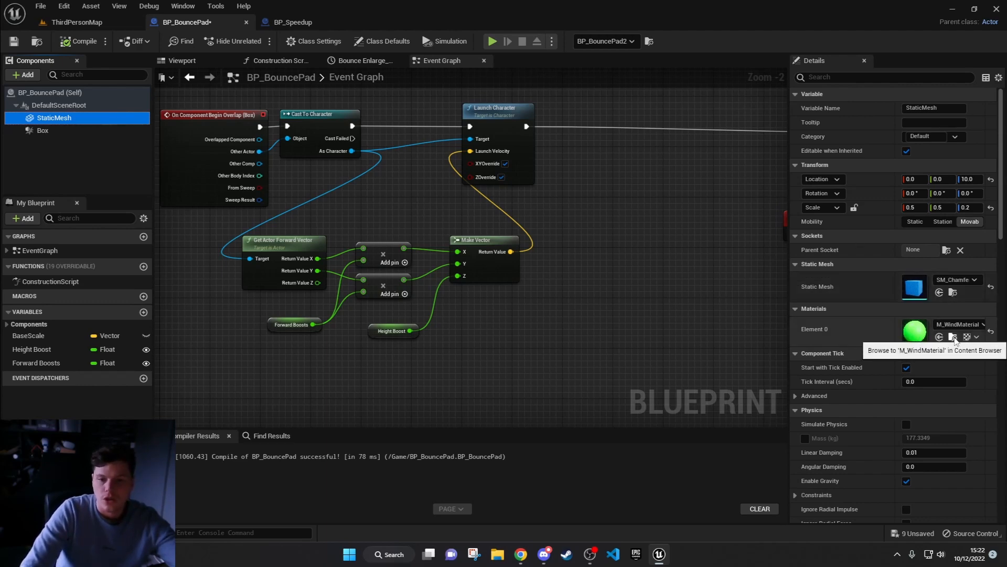
click(954, 338)
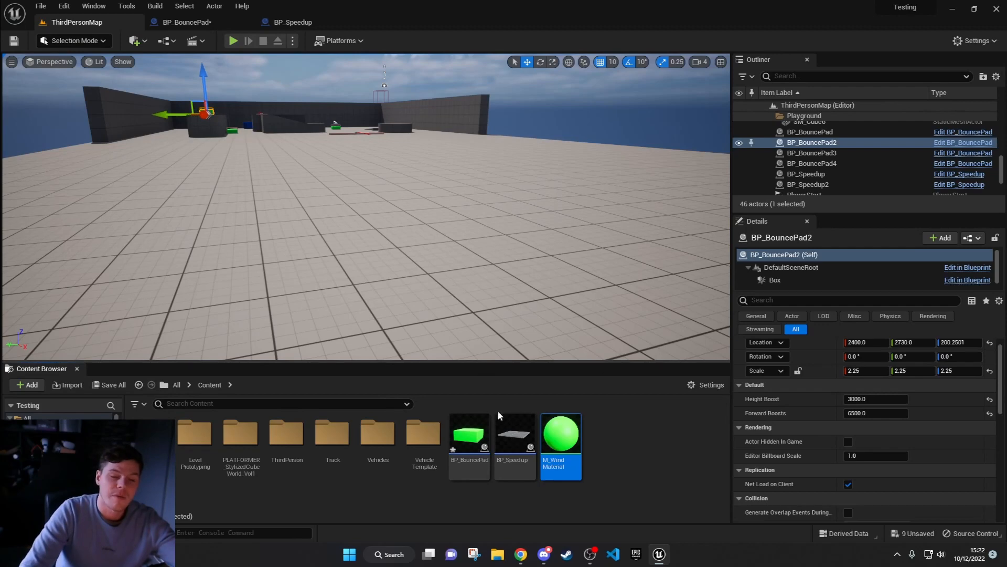
double_click(561, 441)
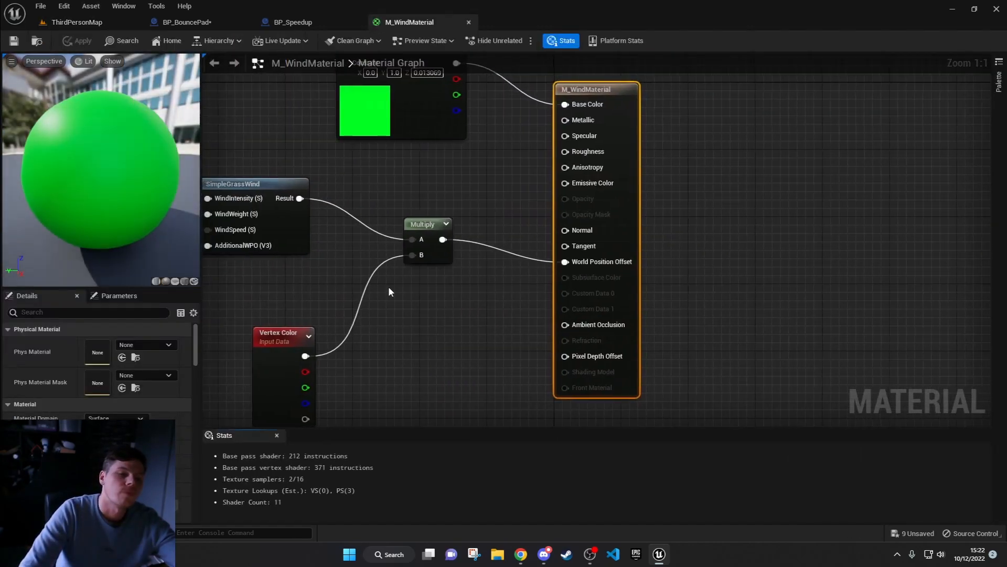
scroll(389, 288, down, 3)
right_drag(389, 290, 561, 306)
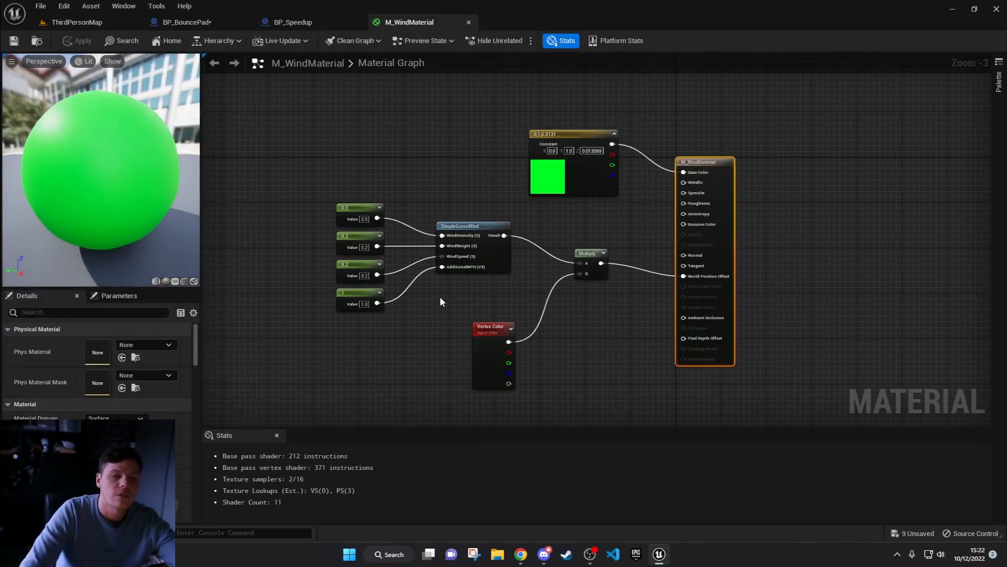
click(473, 228)
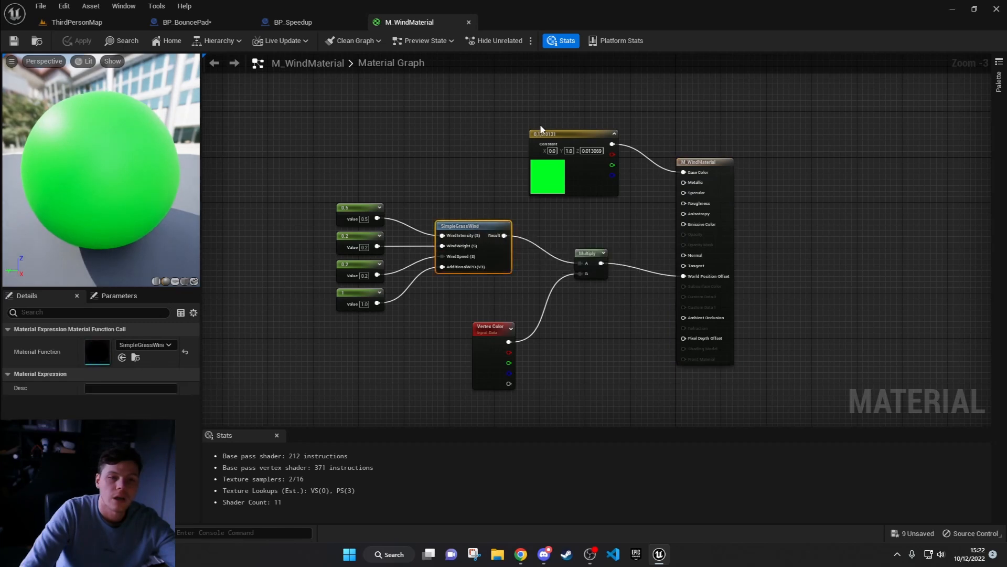
right_drag(659, 93, 626, 56)
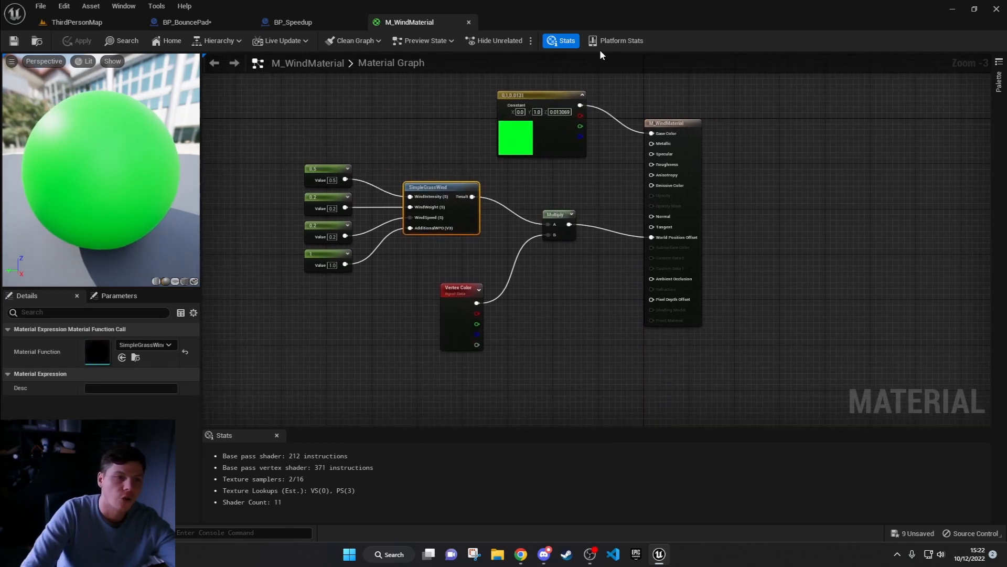
Step: Create a new material named M_WindBlue in the level project's Content folder
click(79, 23)
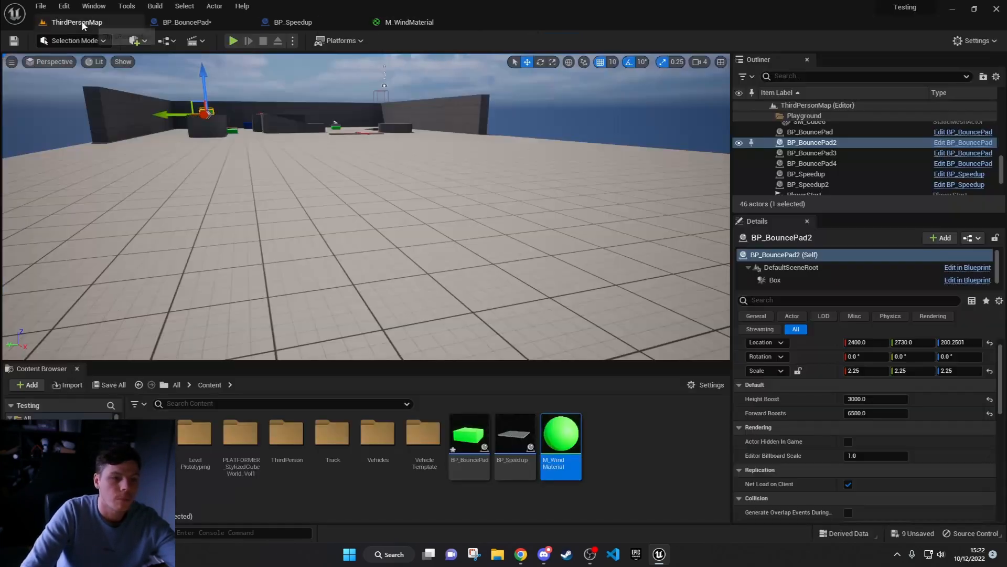
right_click(630, 465)
click(663, 213)
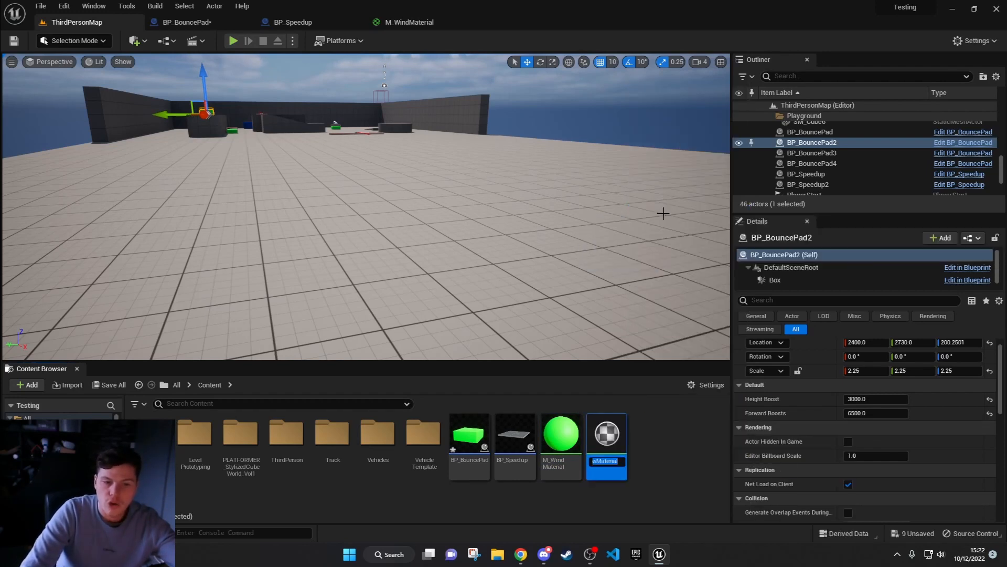
text(M)
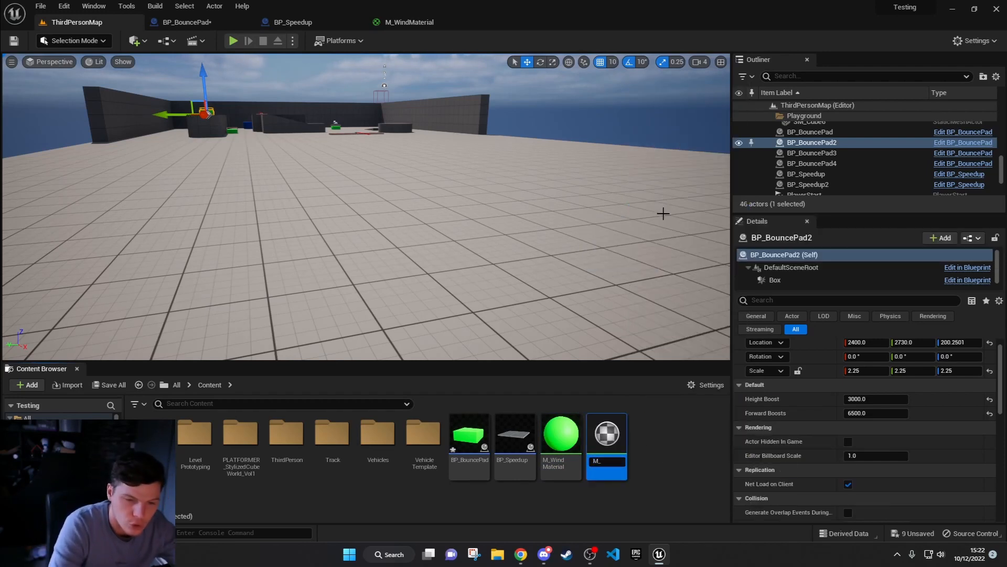
text(_WindBlue)
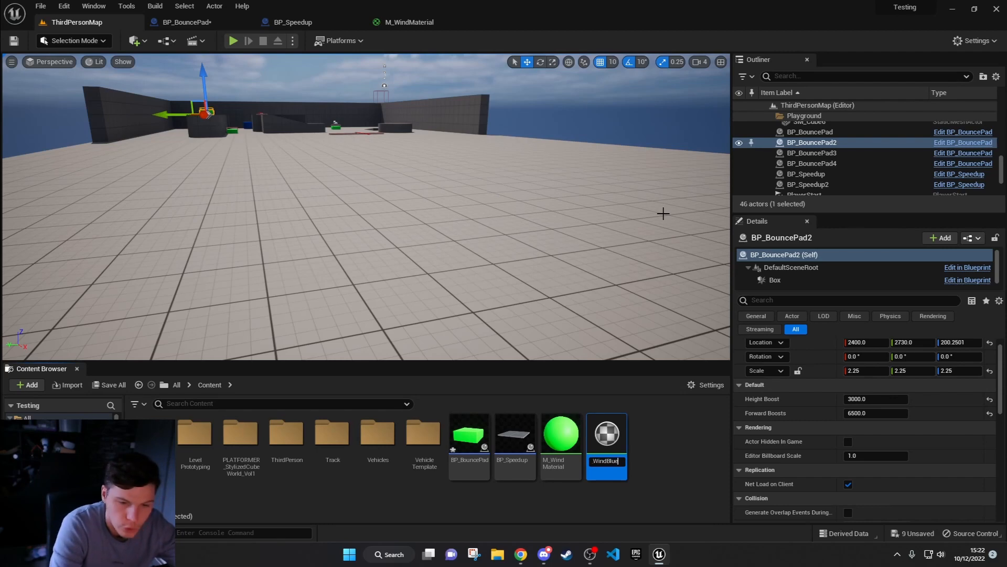
key(Return)
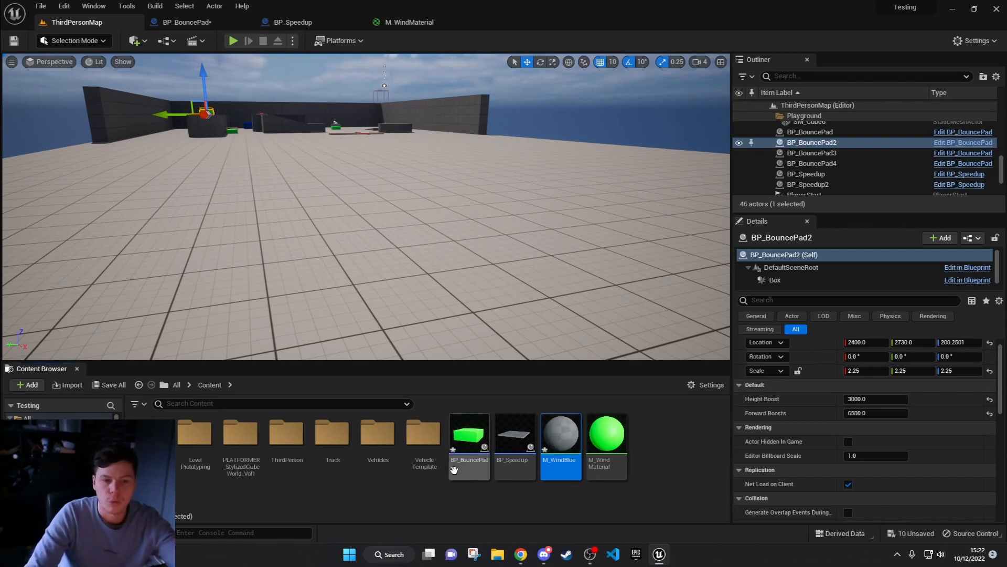
Step: Open the M_WindBlue material and dock its editor in the main window beside M_WindMaterial
double_click(571, 439)
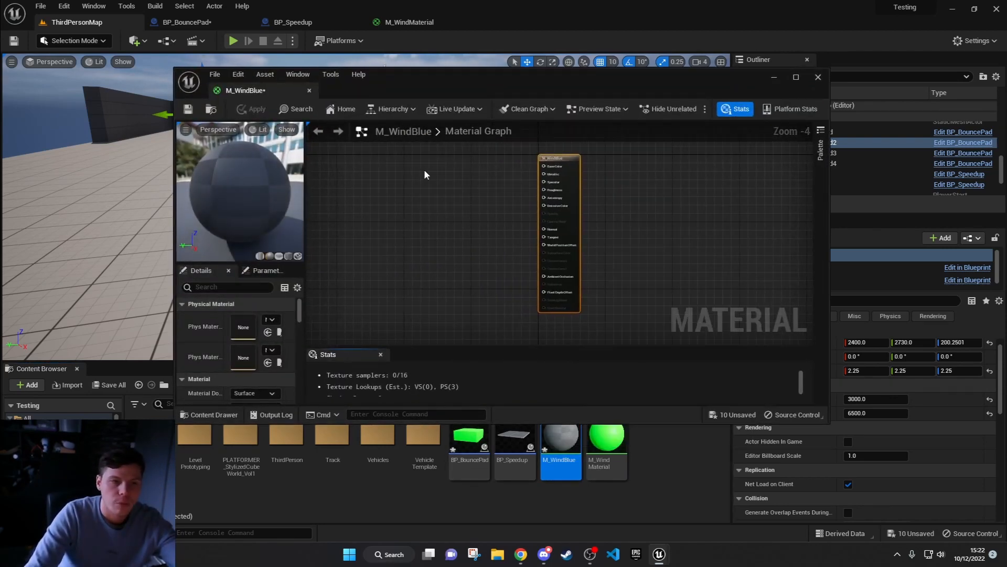
drag(246, 91, 441, 19)
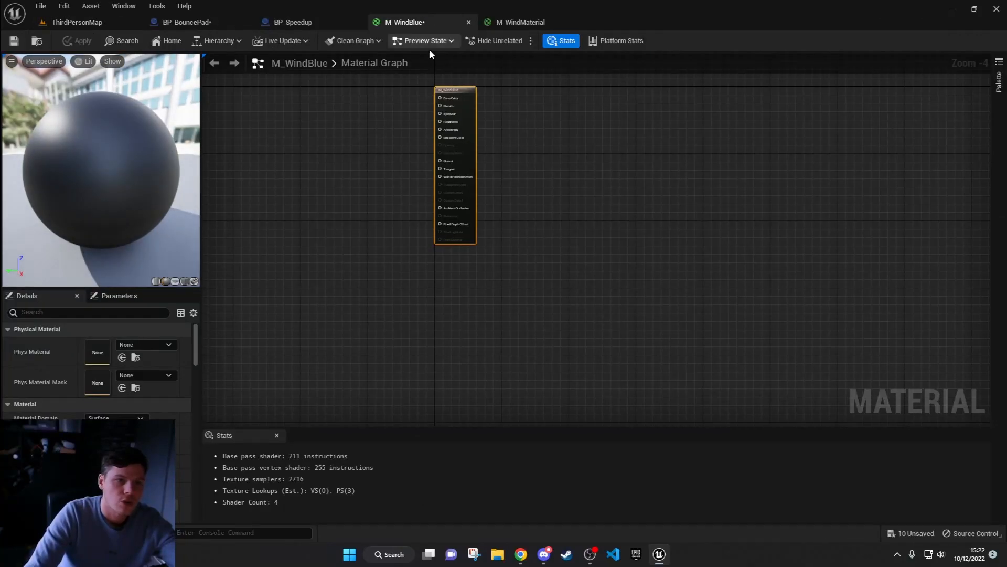
right_drag(333, 140, 464, 222)
scroll(478, 220, up, 2)
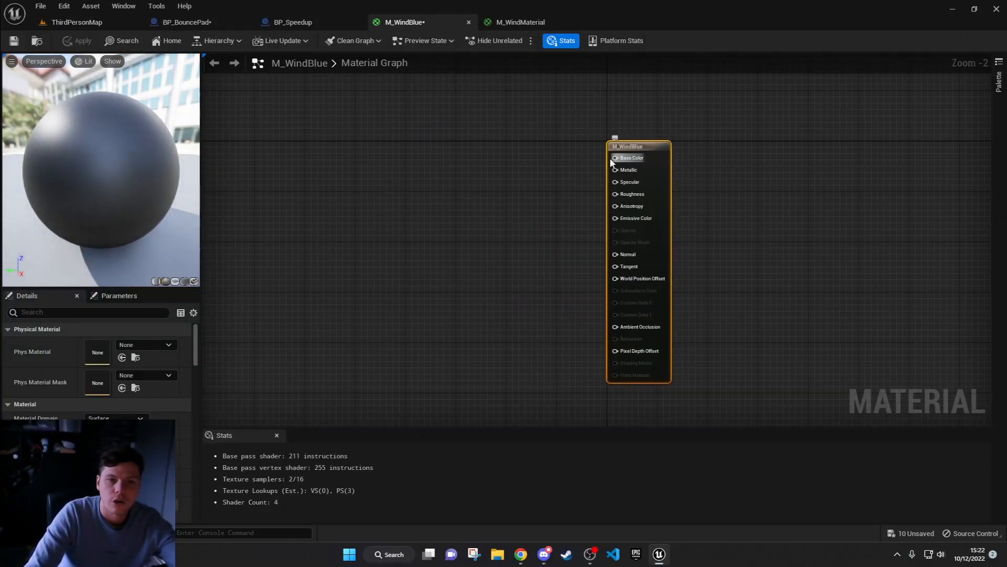
right_click(437, 130)
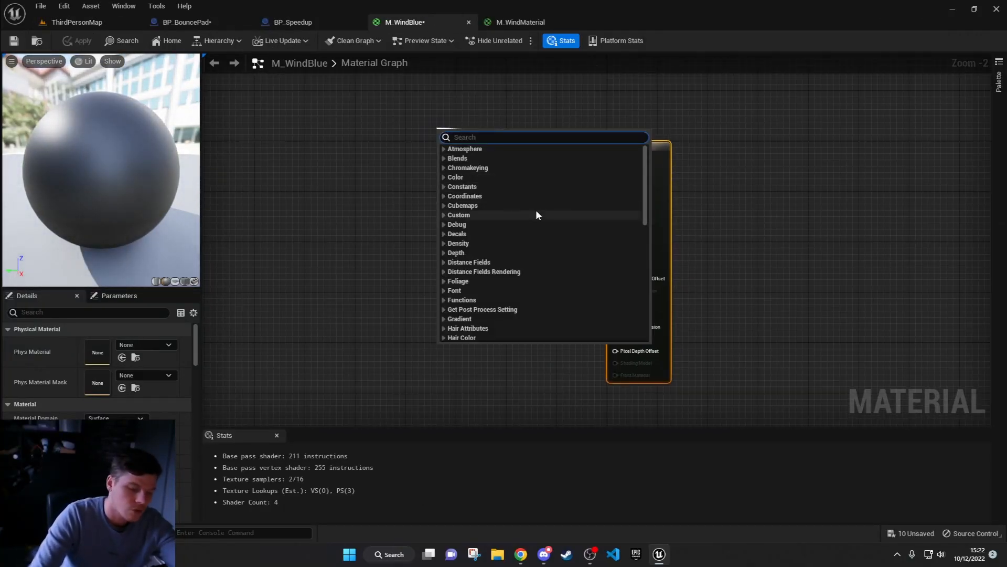
text(3)
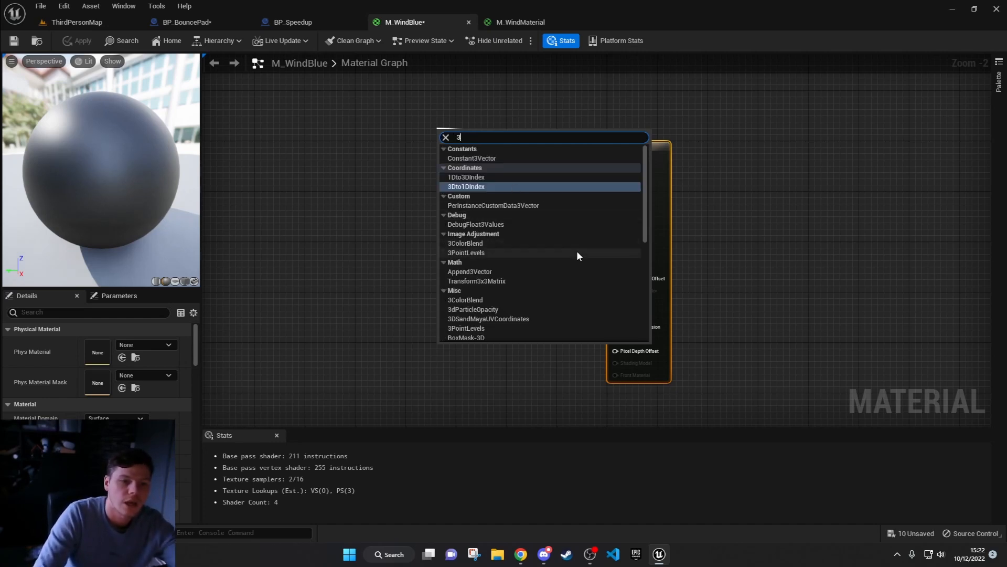
click(803, 217)
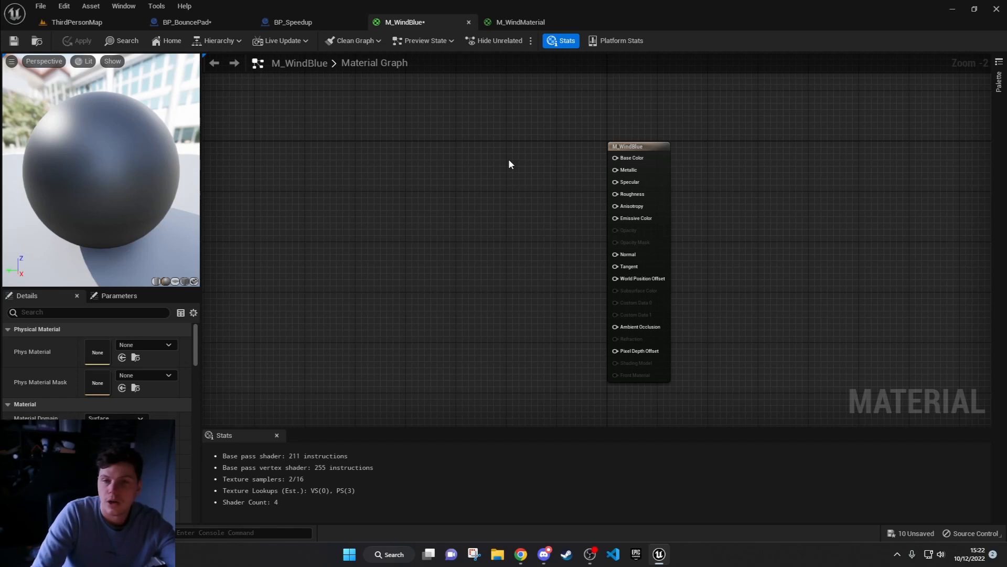
Step: Add a Constant3Vector node to the M_WindBlue graph and set its colour to light blue, about 0.03, 0.333, 0.948
click(490, 173)
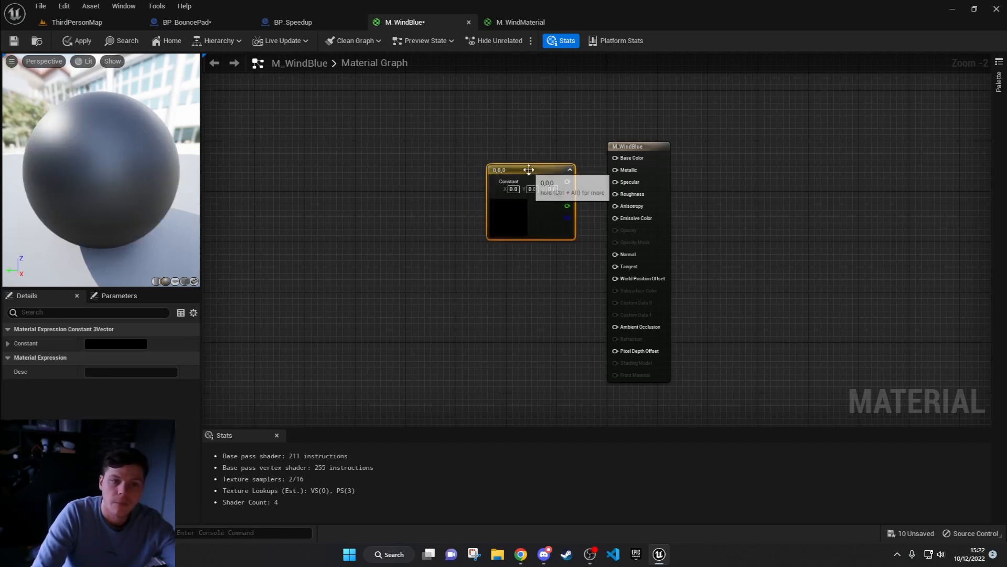
drag(532, 168, 504, 101)
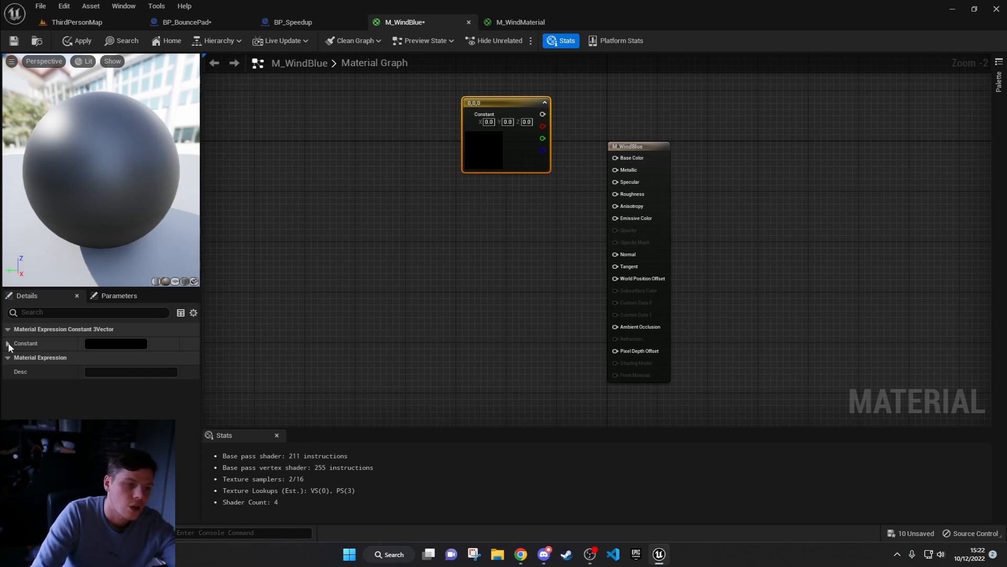
click(124, 344)
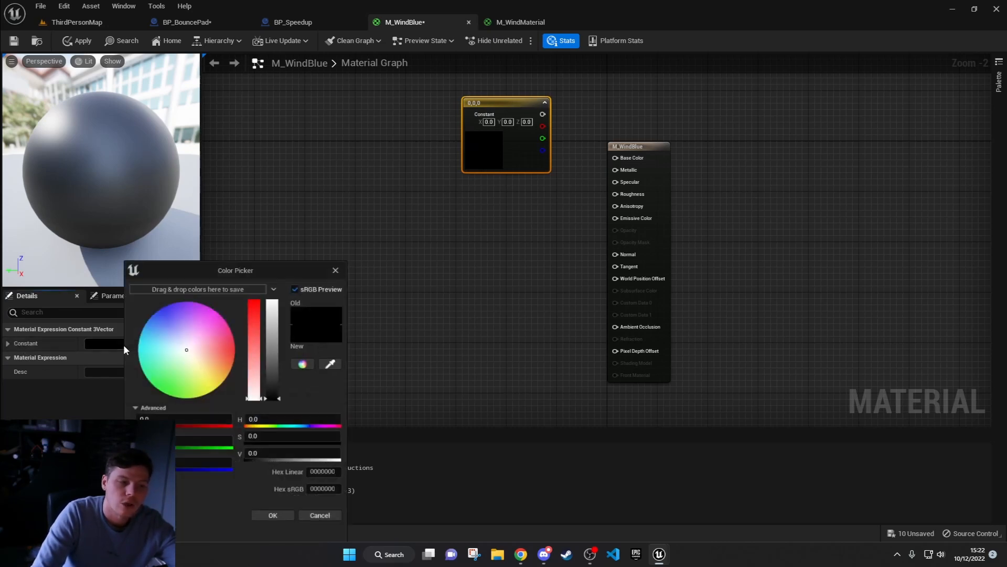
drag(202, 354, 152, 299)
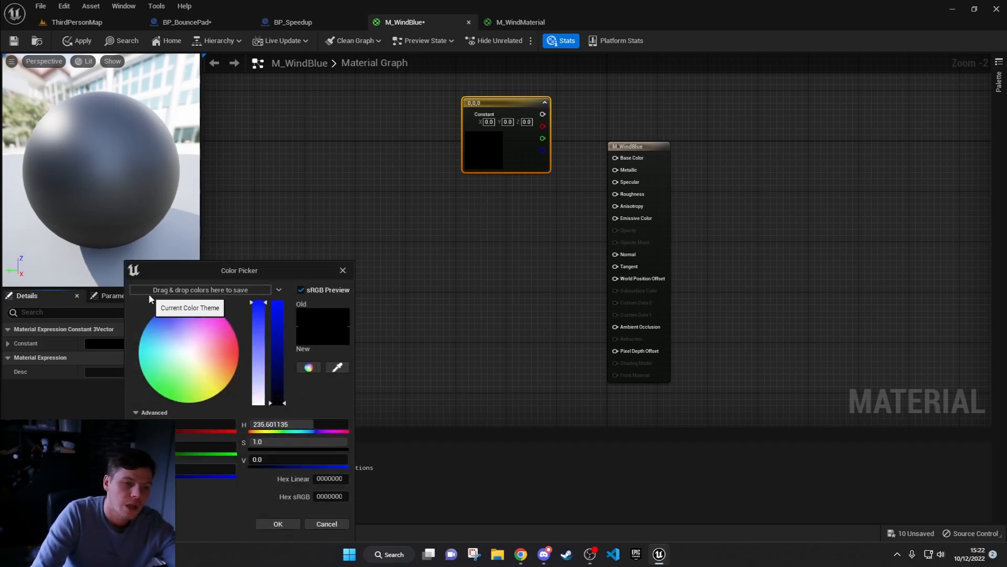
click(273, 324)
drag(273, 324, 289, 247)
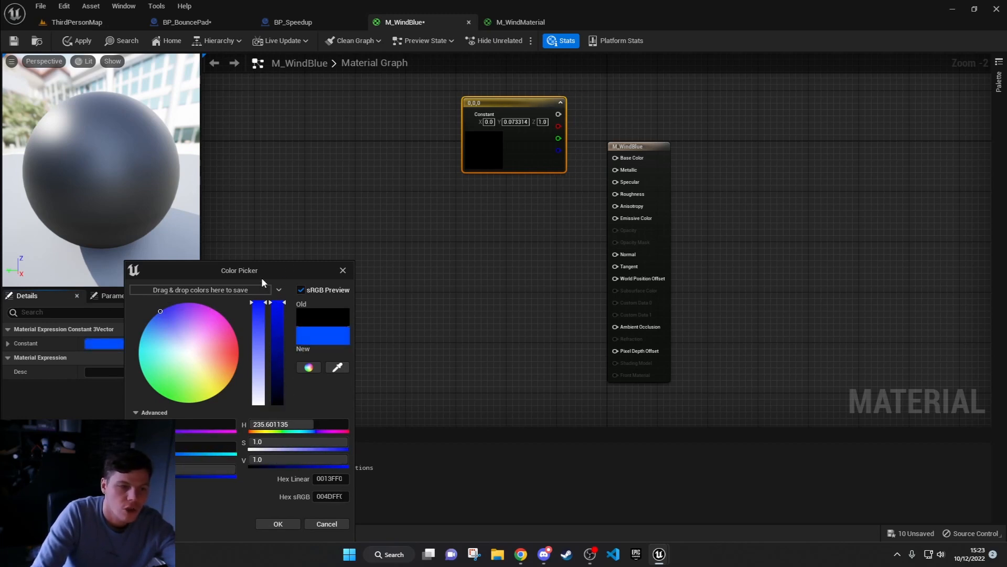
drag(166, 318, 151, 321)
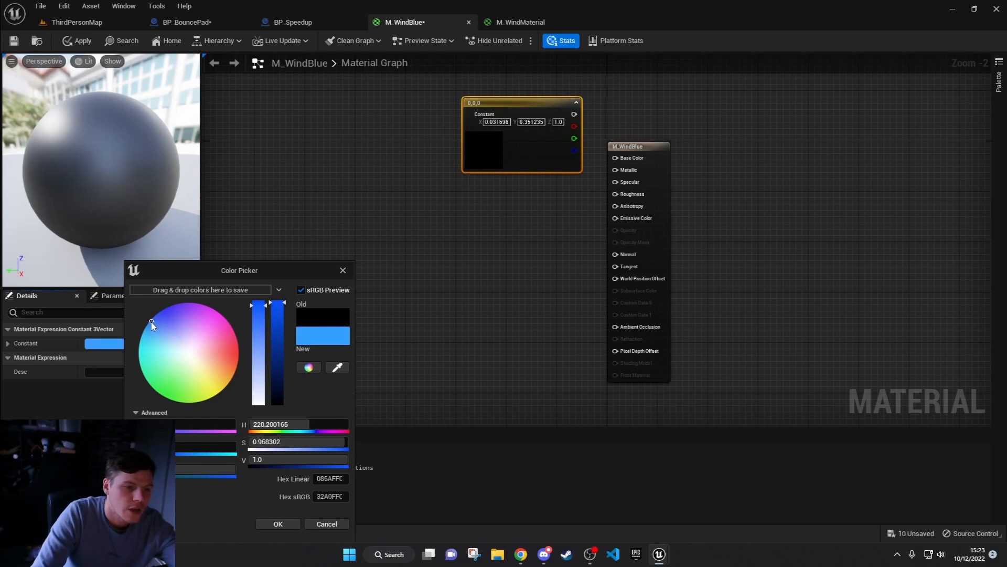
drag(278, 314, 279, 319)
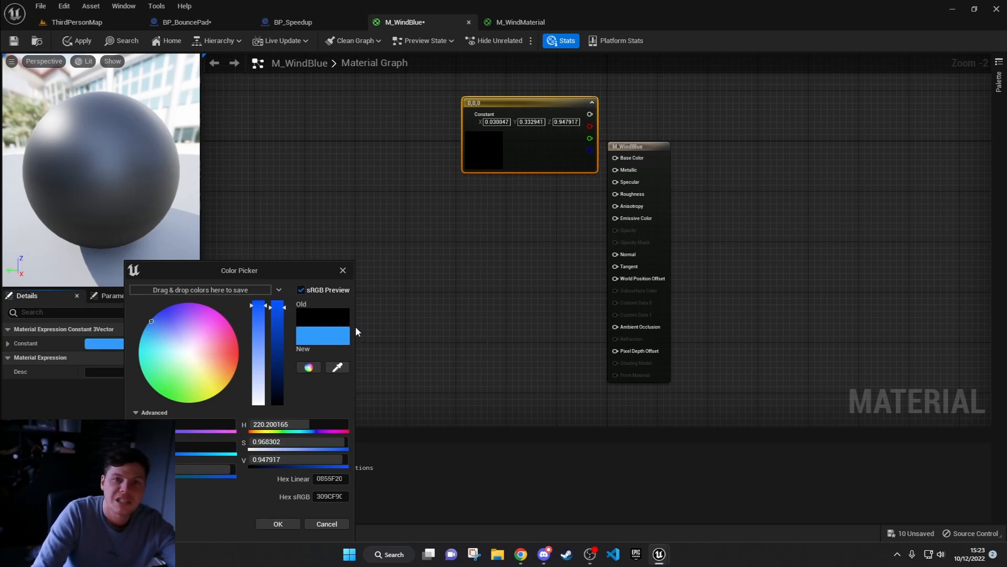
click(274, 525)
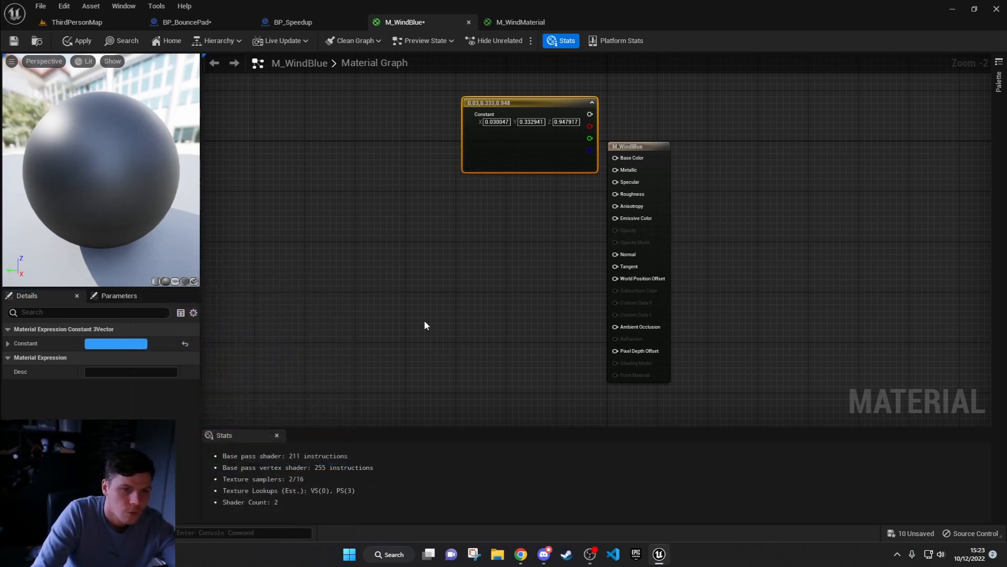
Step: Connect the blue colour constant to Base Color, collapse its preview and move the node further up and away from the material node
drag(590, 114, 621, 160)
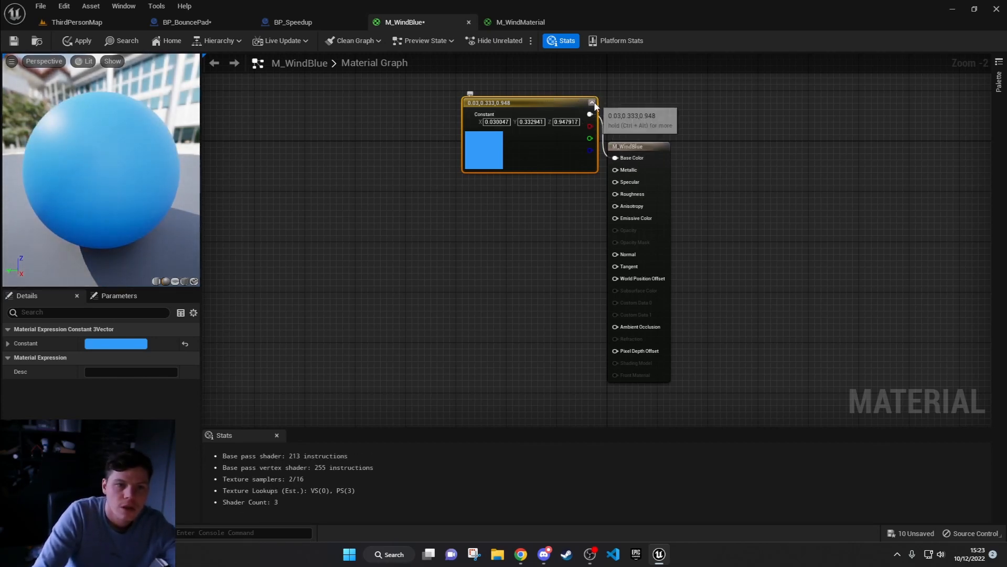
click(592, 102)
drag(477, 102, 438, 77)
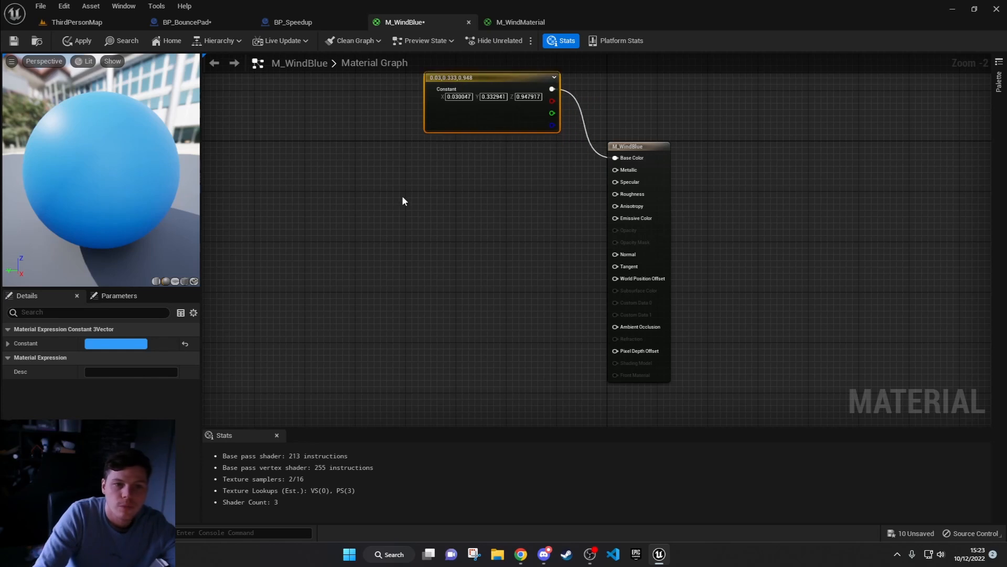
Step: Add a SimpleGrassWind node and place it below the colour constant, to the left of the material node
click(403, 198)
right_drag(426, 217, 467, 238)
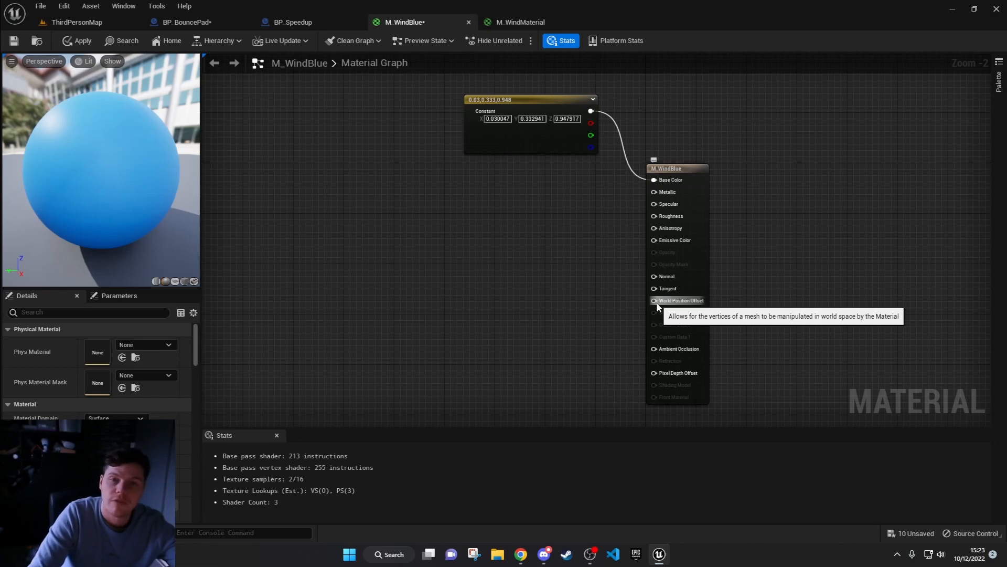
right_click(429, 290)
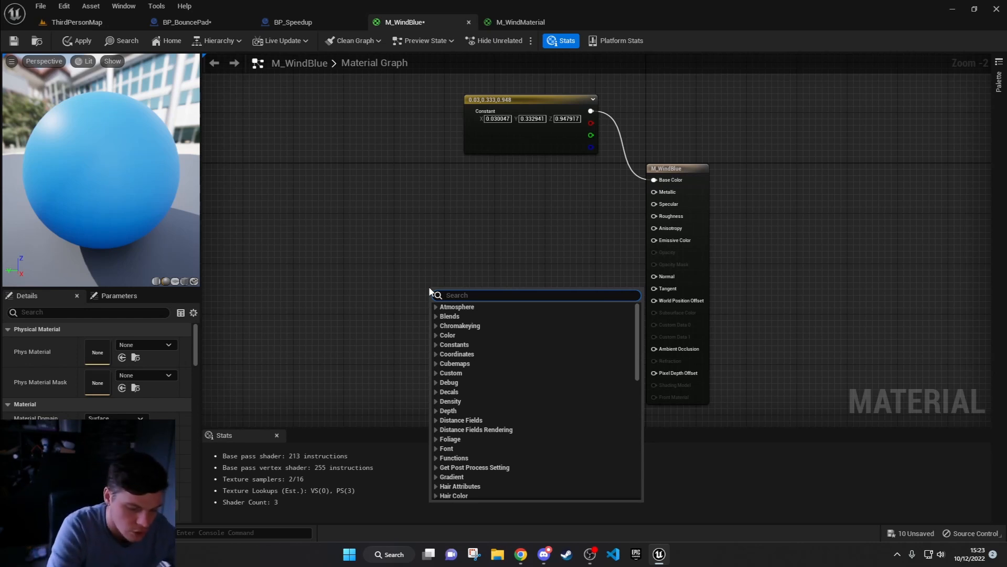
text(grass)
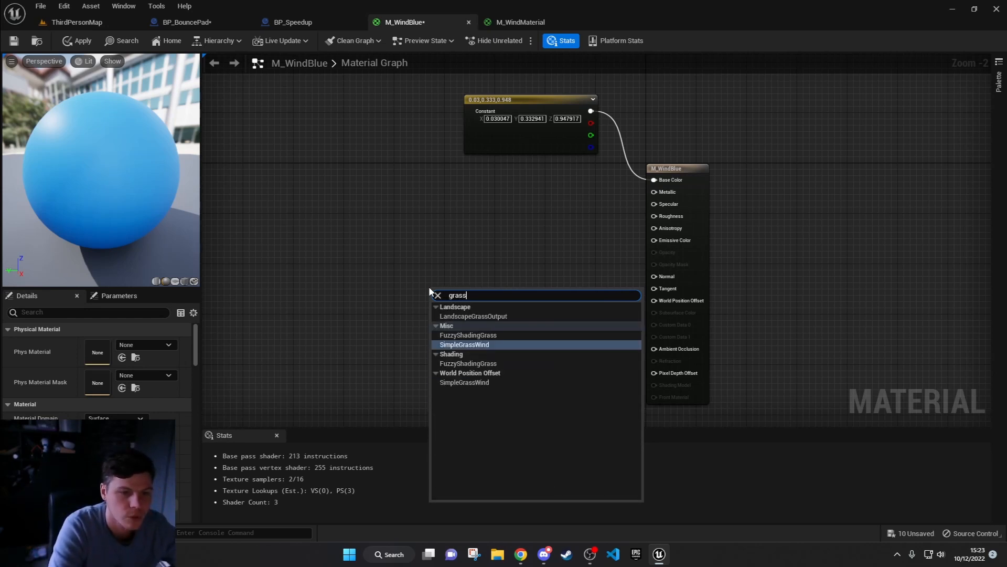
click(458, 346)
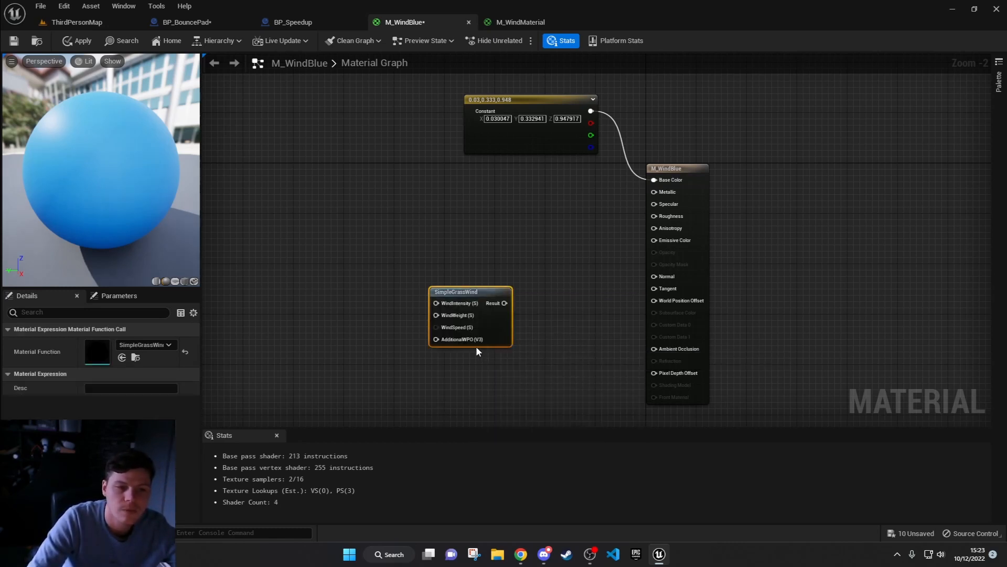
drag(475, 291, 429, 231)
click(500, 227)
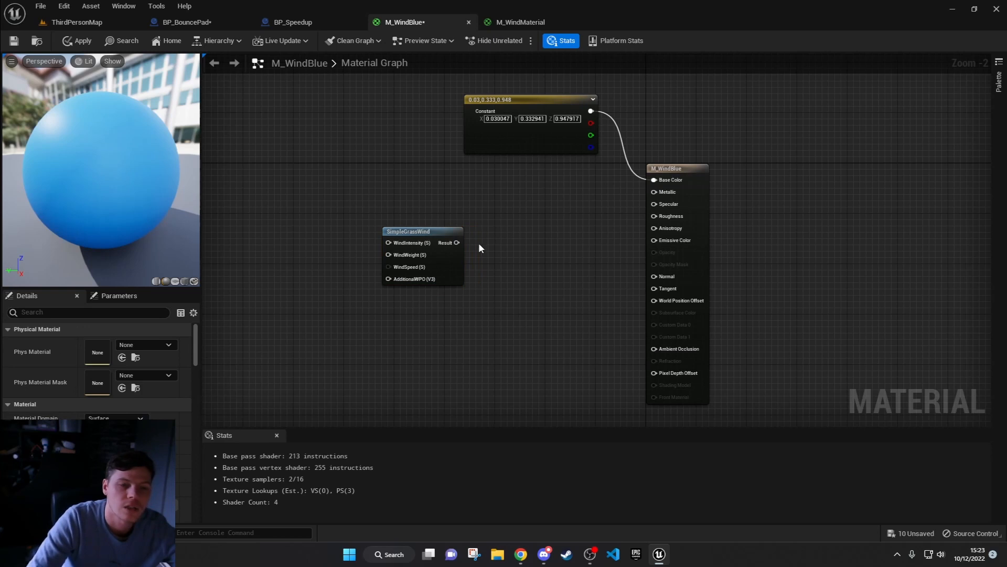
Step: Add a Vertex Color node below the SimpleGrassWind node
right_drag(505, 298, 508, 297)
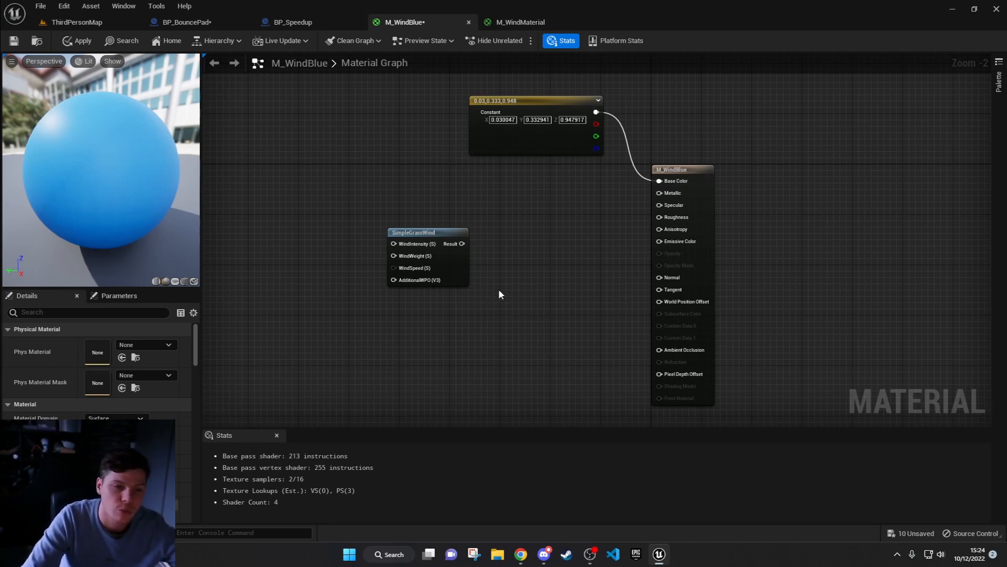
right_drag(499, 291, 509, 252)
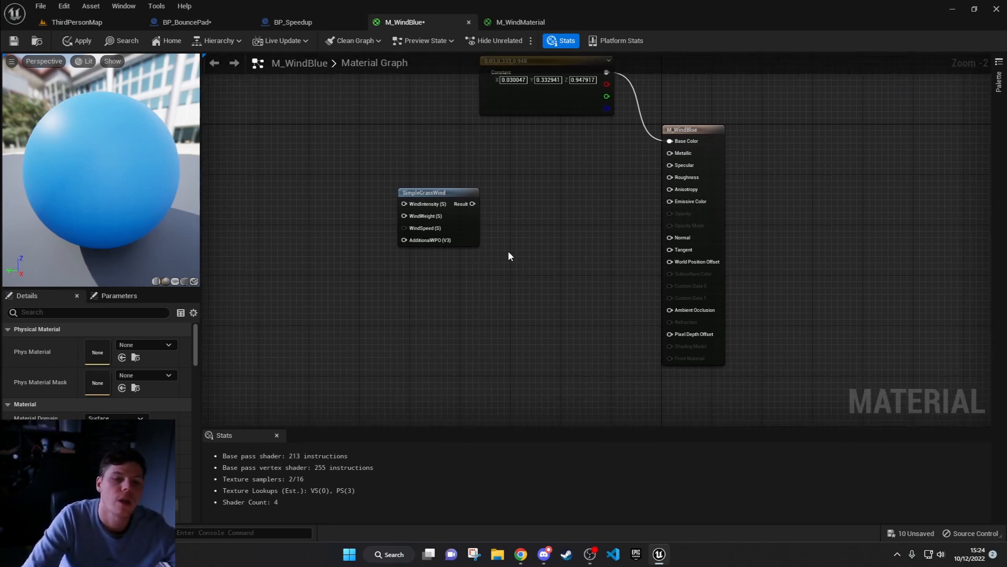
right_click(487, 337)
text(ver)
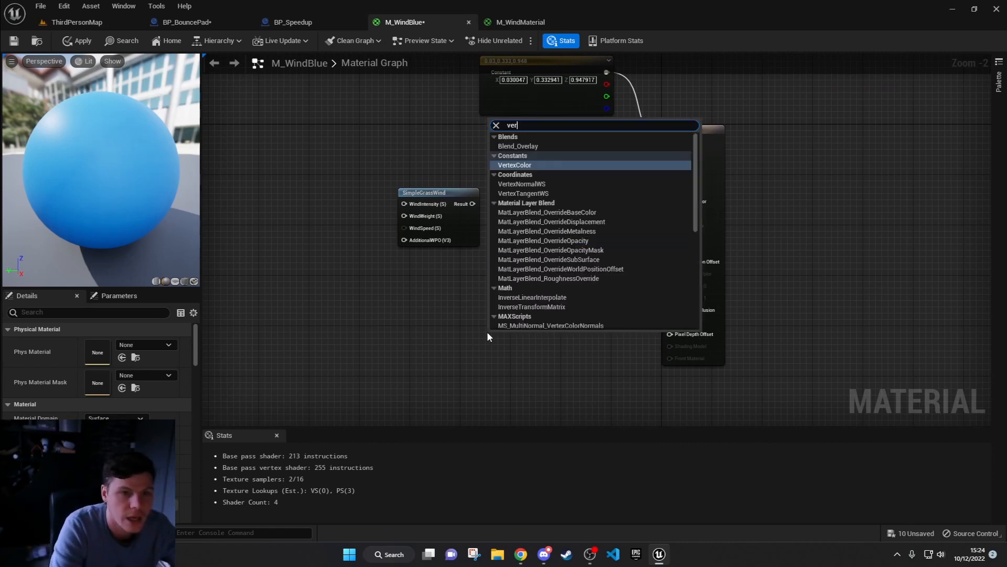
text(t)
key(Return)
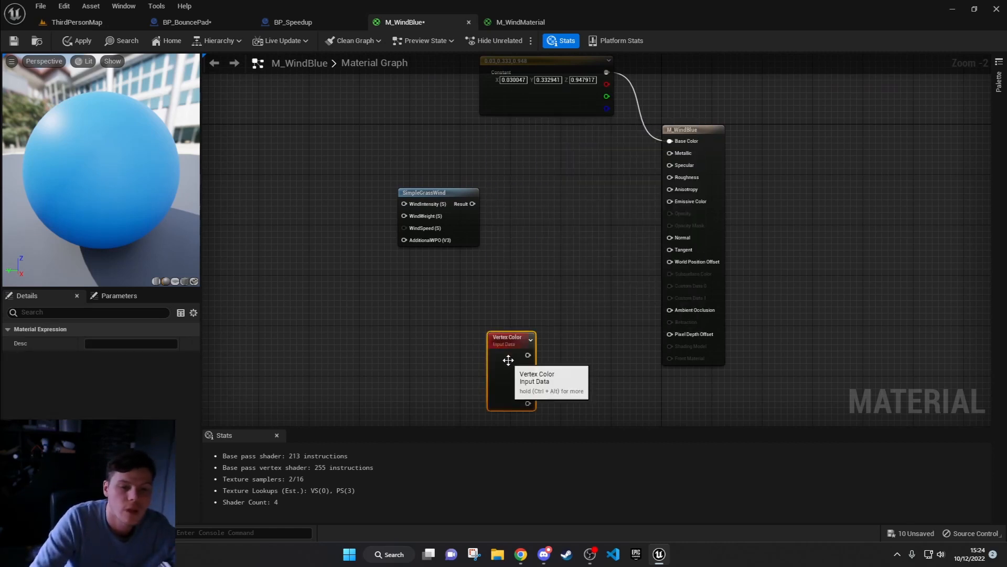
Step: Multiply the SimpleGrassWind result (A) by Vertex Color (B) with a Multiply node and feed its output into World Position Offset
drag(508, 360, 545, 277)
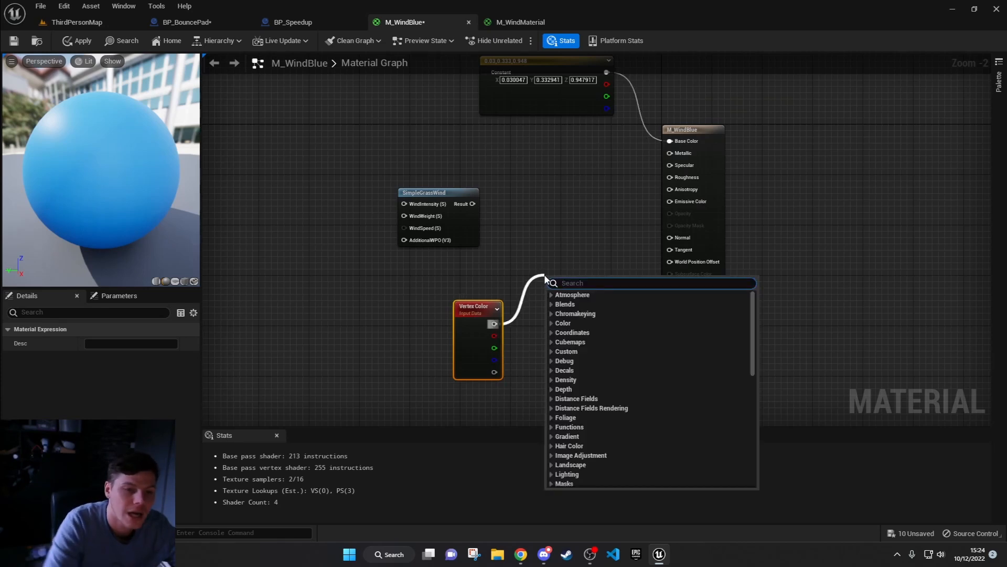
text(mul)
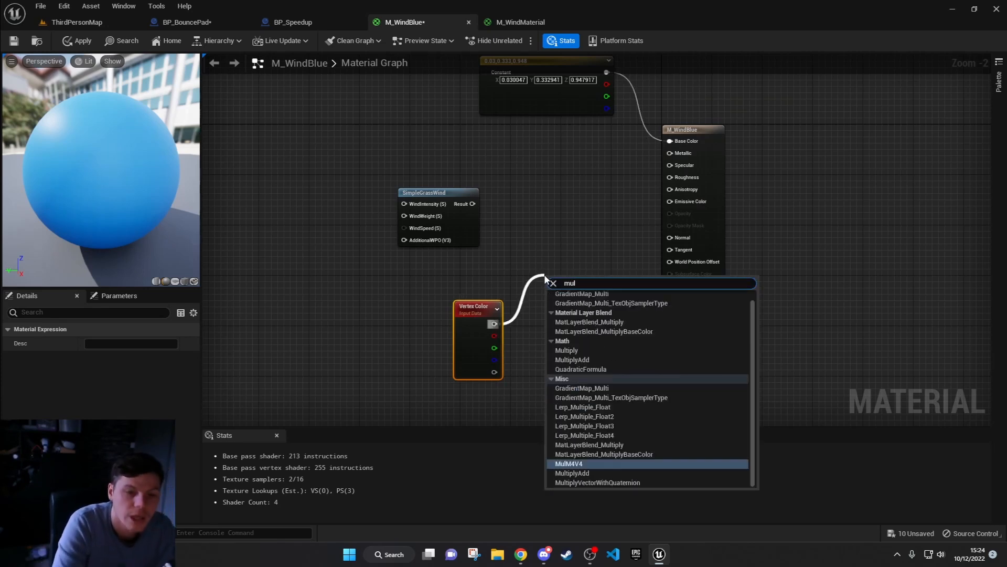
click(582, 347)
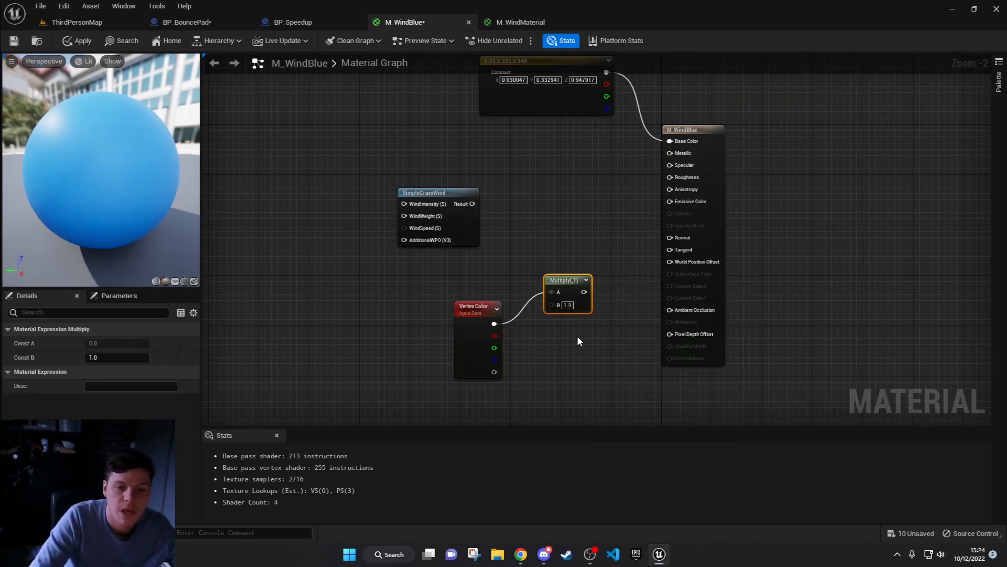
drag(472, 204, 494, 324)
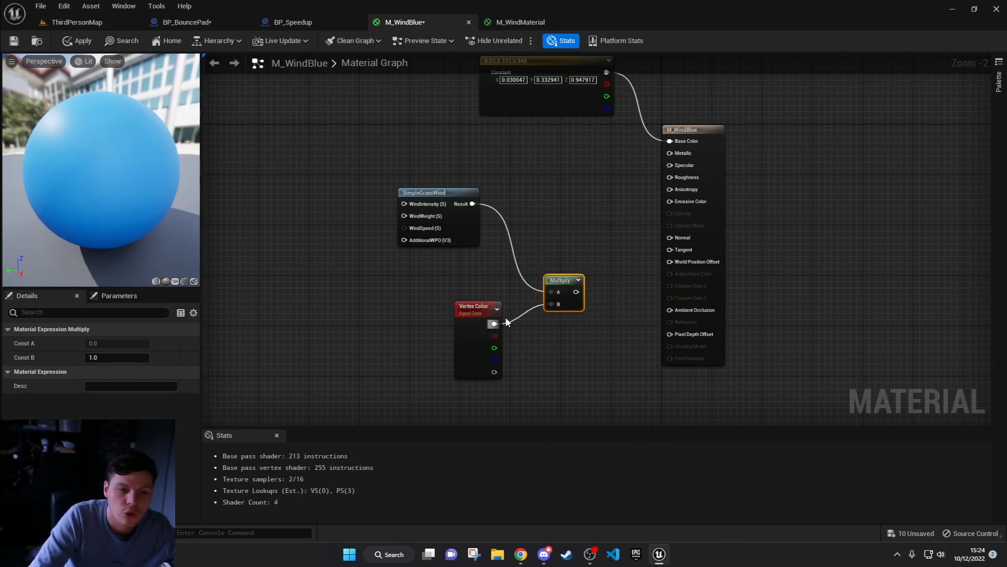
drag(576, 292, 670, 261)
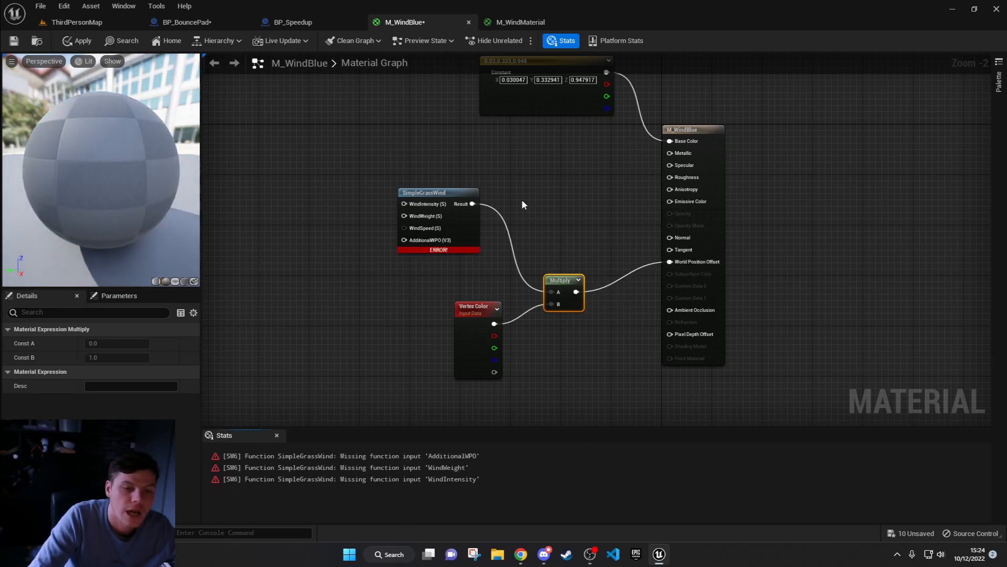
Step: Move SimpleGrassWind further left and stack four Constant nodes in a column beside its inputs
drag(424, 195, 367, 195)
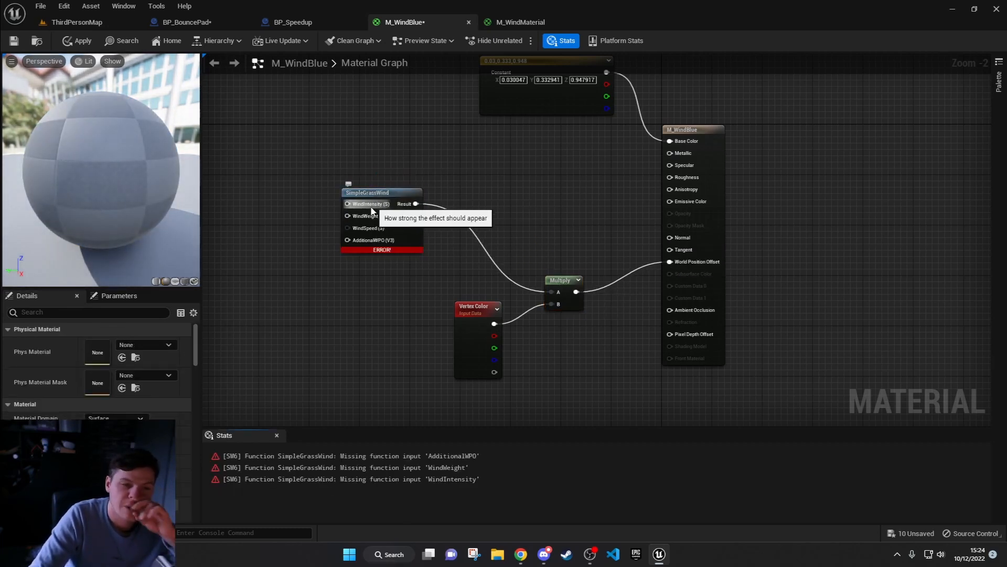
right_drag(272, 200, 398, 209)
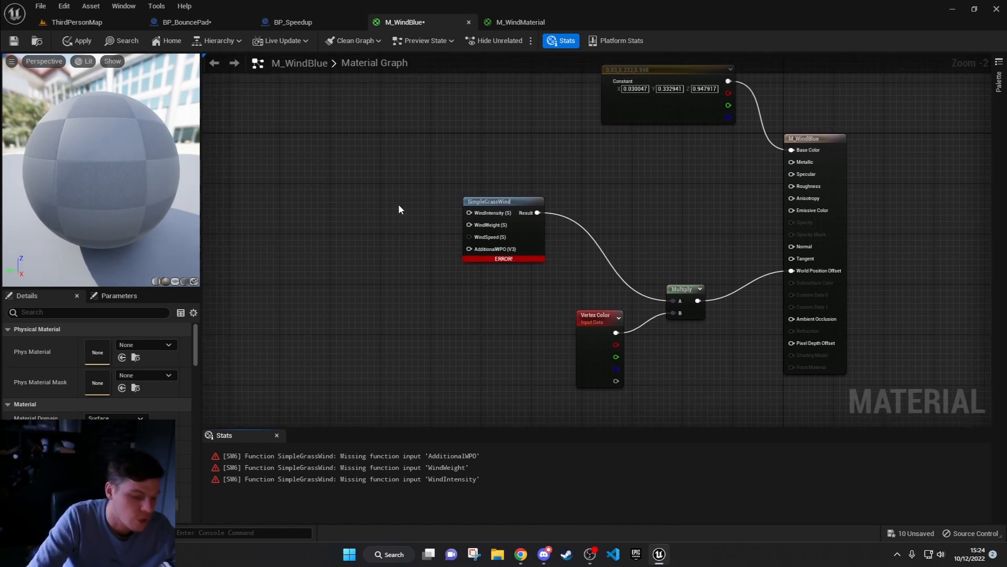
click(380, 183)
click(372, 224)
click(386, 265)
click(384, 319)
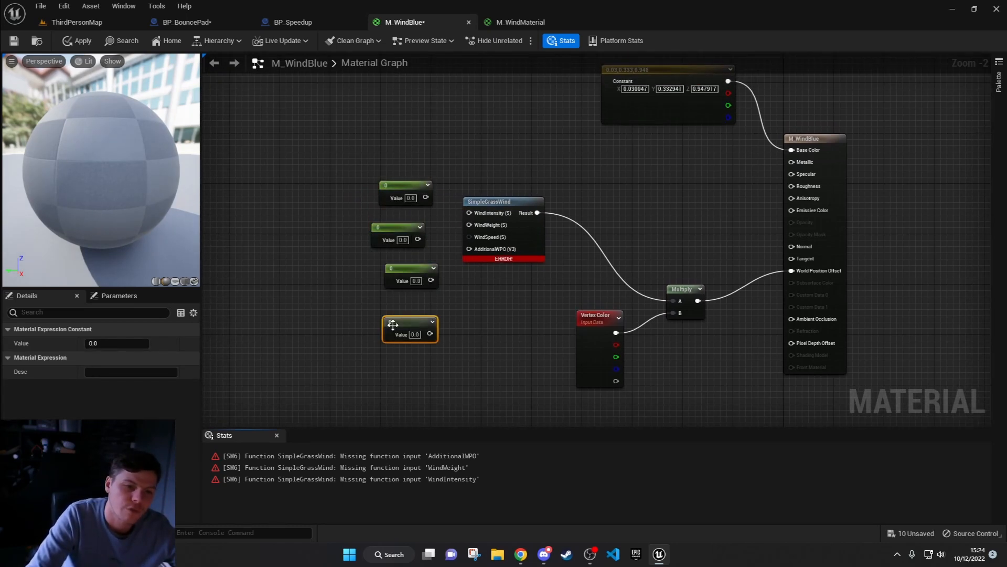
drag(395, 263, 378, 265)
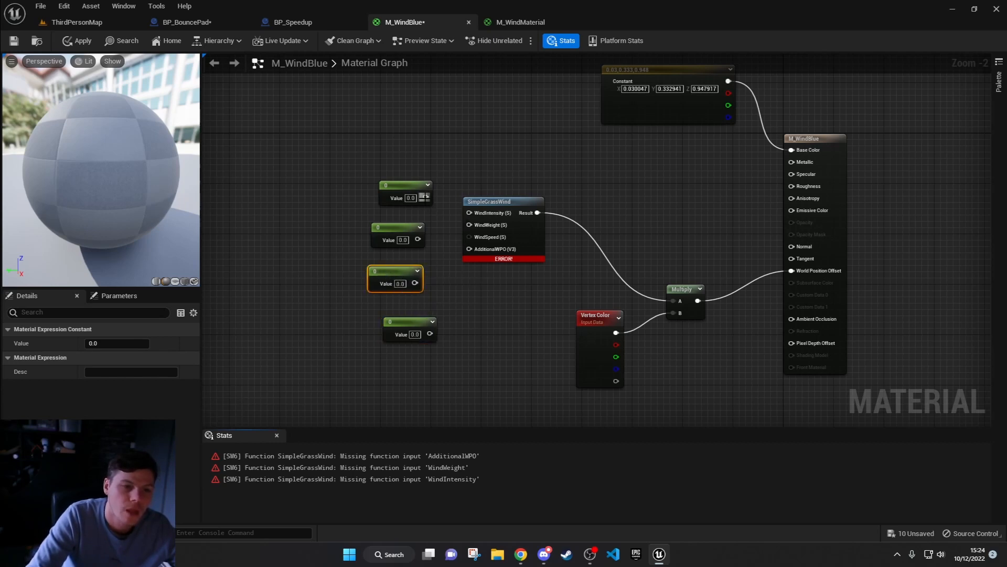
Step: Connect the four constants in order to WindIntensity, WindWeight, WindSpeed and AdditionalWPO, and apply the material changes
drag(426, 197, 469, 213)
drag(418, 239, 470, 225)
drag(415, 284, 429, 334)
click(383, 211)
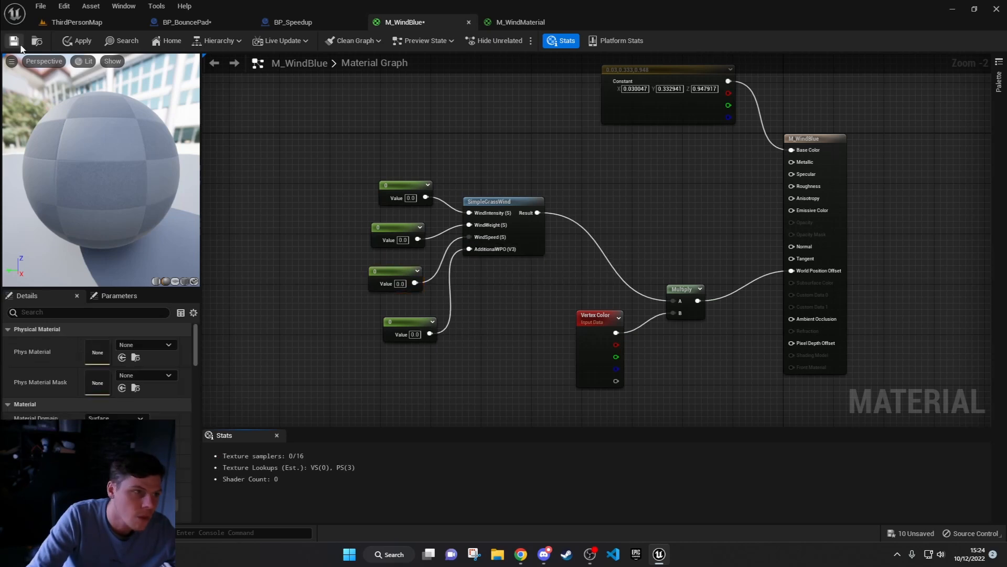
click(78, 41)
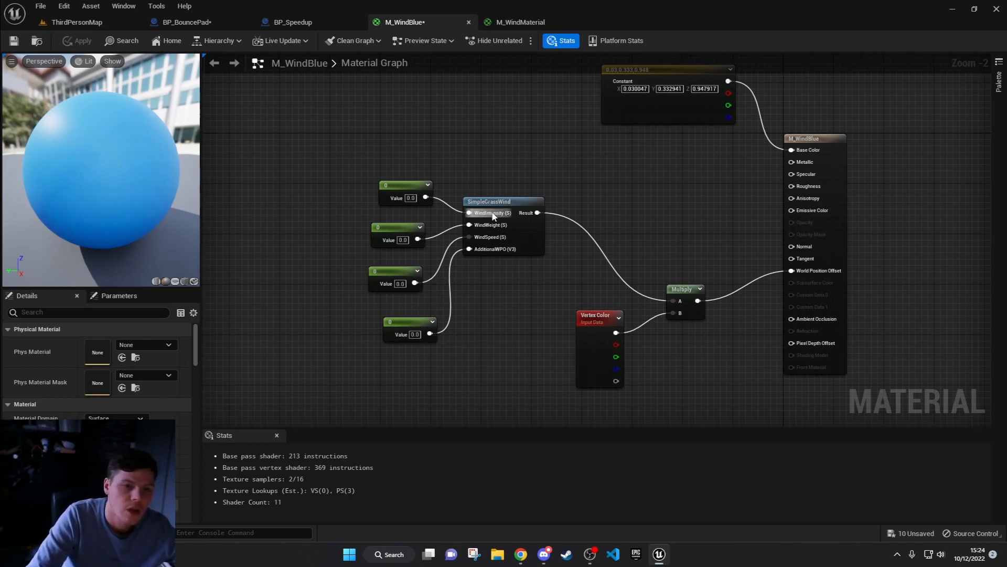
Step: Set the constant feeding WindIntensity to 1 and the constant feeding WindWeight to 0.5
scroll(484, 259, up, 2)
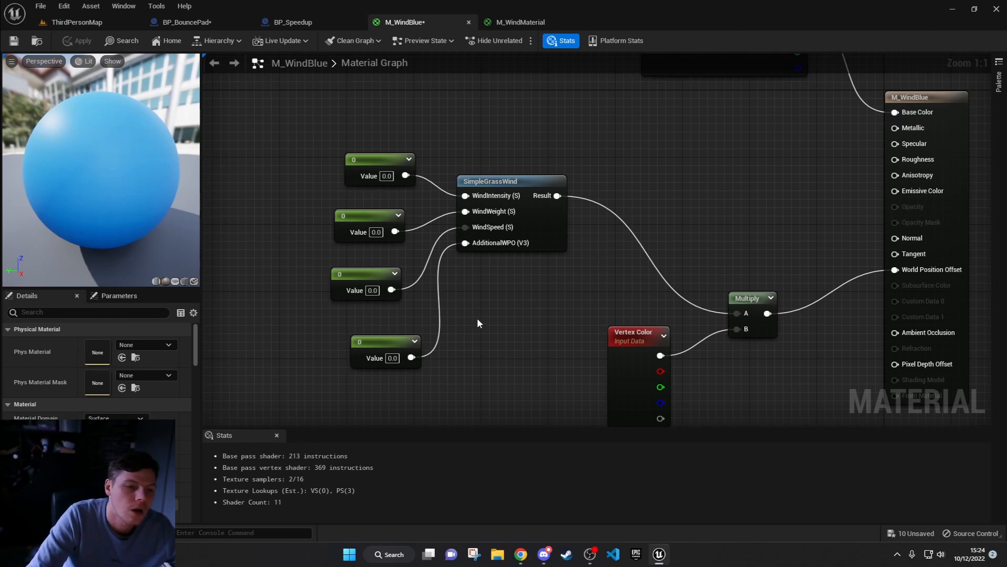
click(391, 177)
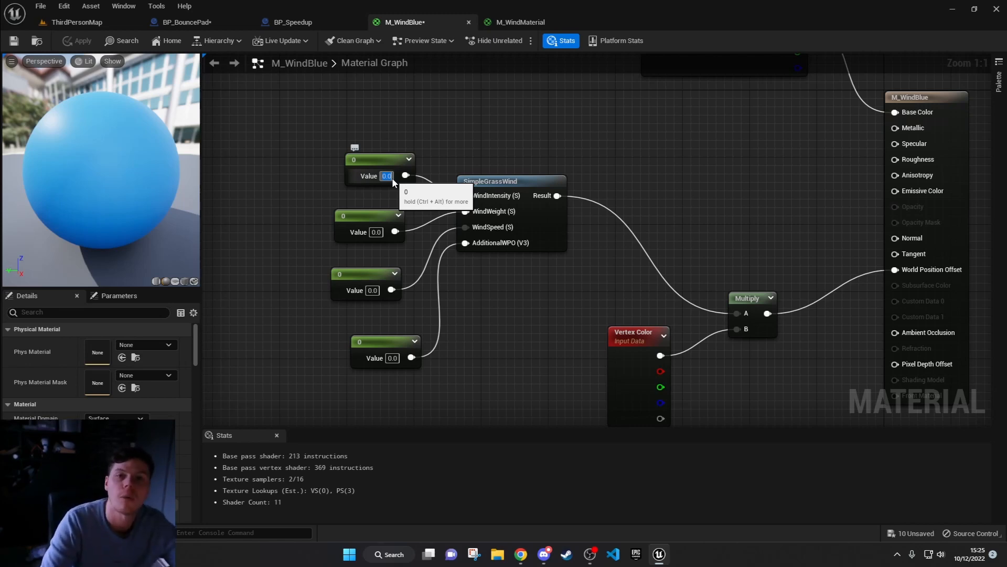
text(1)
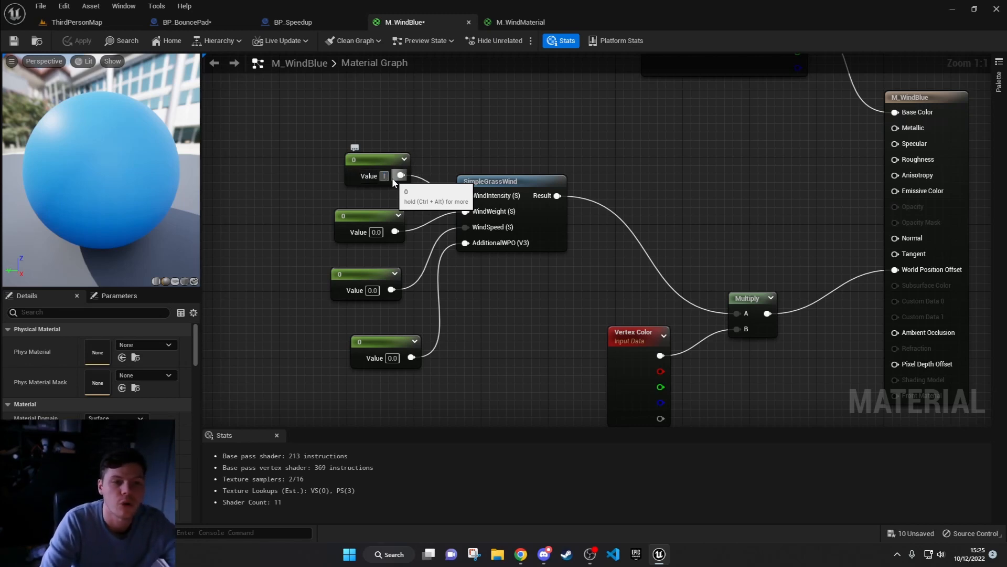
click(375, 232)
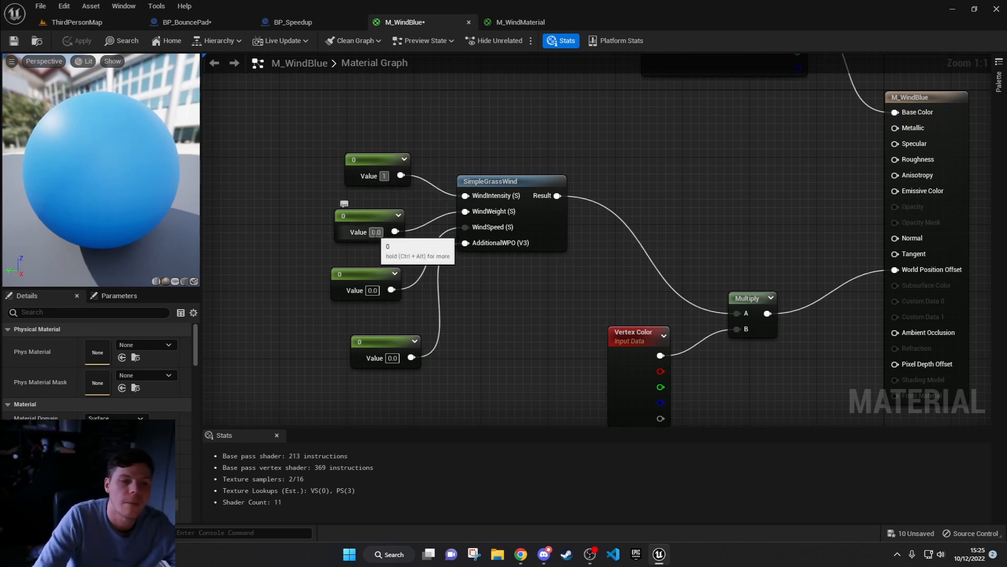
text(0.5)
key(Return)
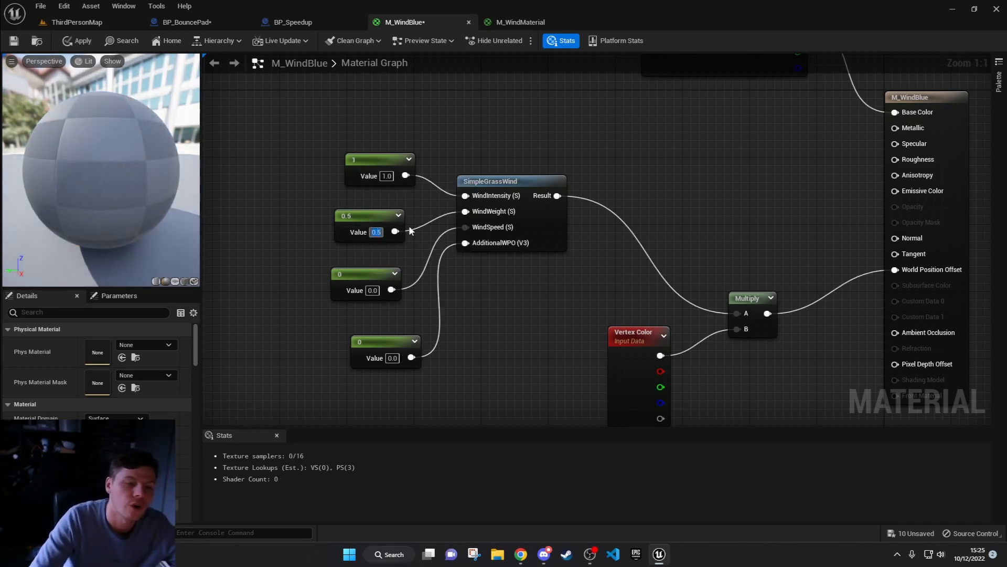
Step: Set the WindSpeed constant to 0.2 and the AdditionalWPO constant to 1, move the latter closer to the column, and apply the material
click(375, 292)
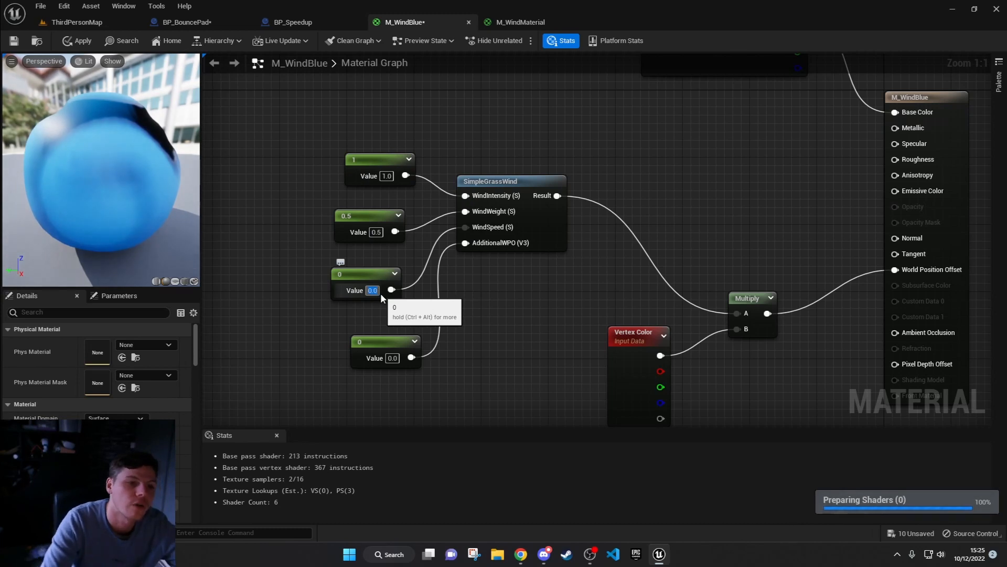
text(0.2)
key(Return)
click(392, 358)
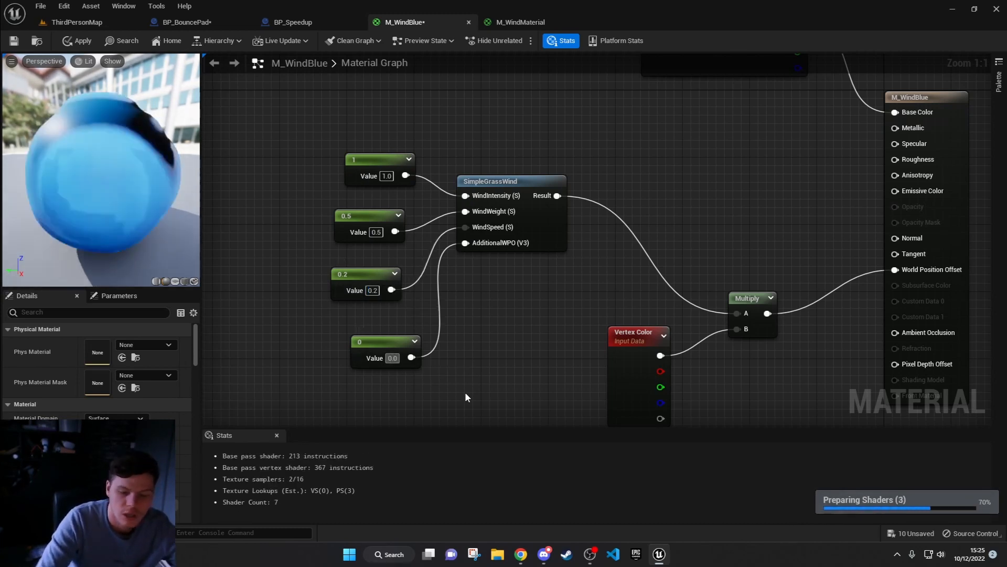
text(1)
key(Return)
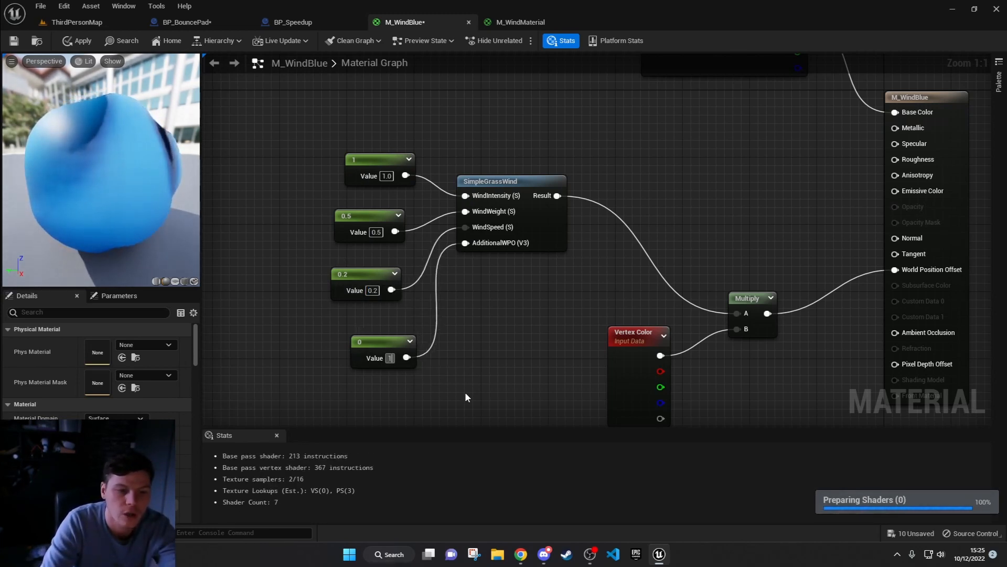
drag(381, 341, 370, 323)
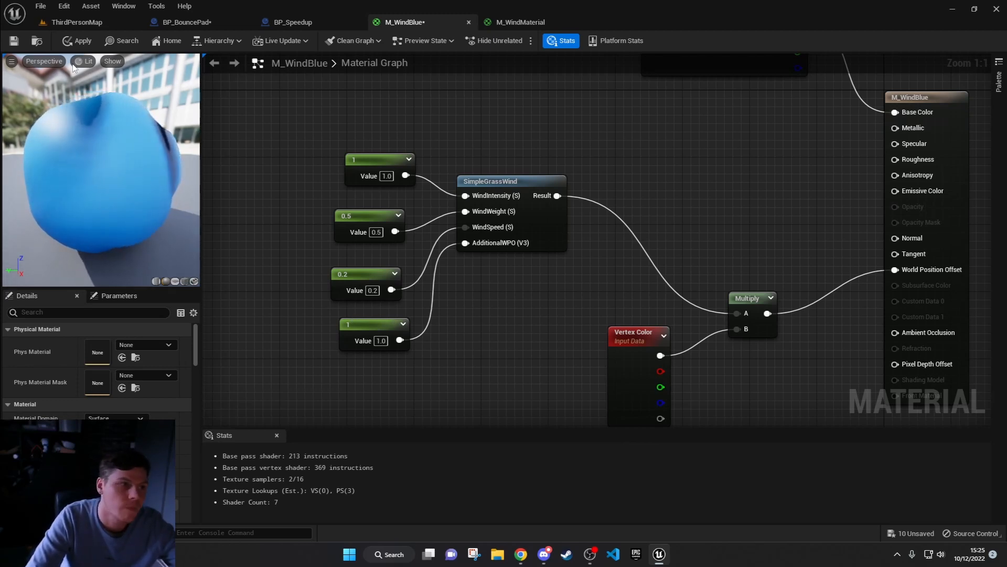
click(78, 41)
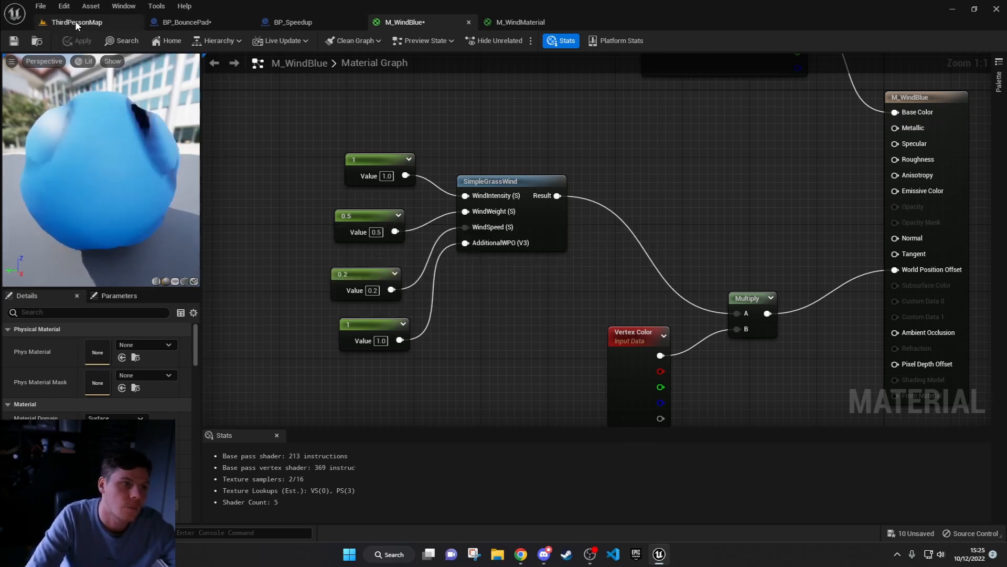
Step: In ThirdPersonMap, assign M_WindBlue as the Element 0 material of the StaticMesh component of the BP_BouncePad near the player start
click(75, 21)
right_drag(344, 157, 375, 195)
key(w)
click(385, 193)
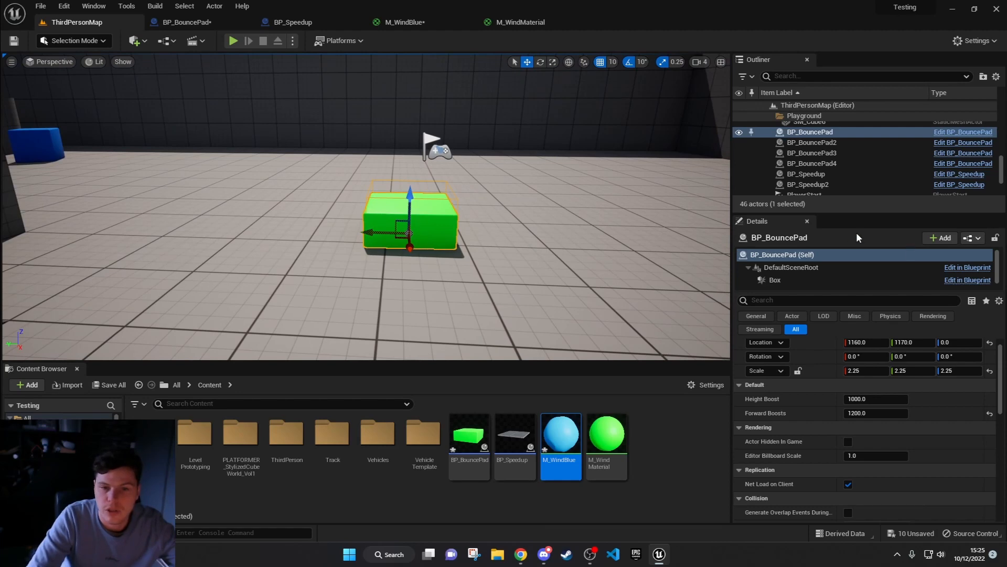
scroll(812, 271, down, 1)
click(802, 282)
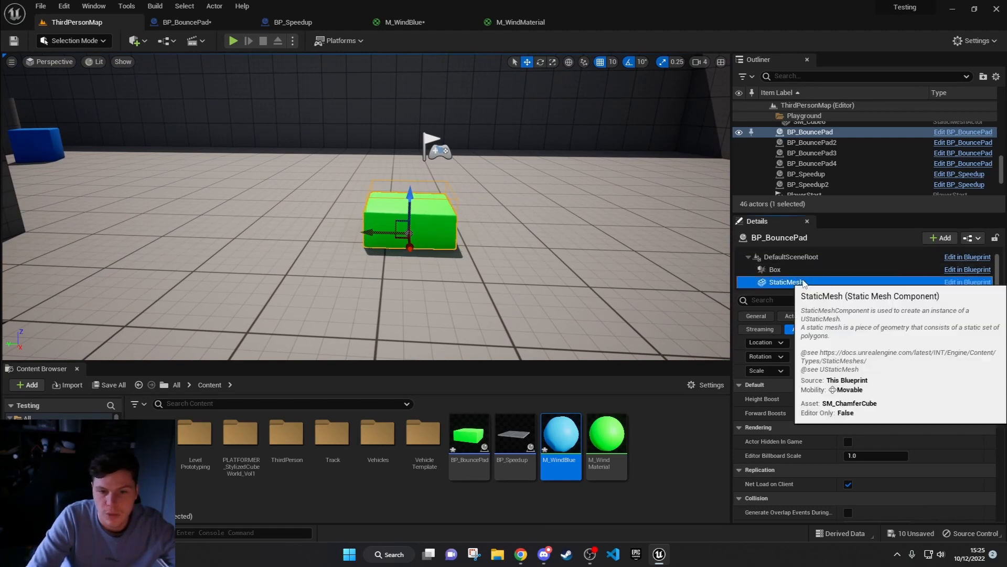
click(903, 445)
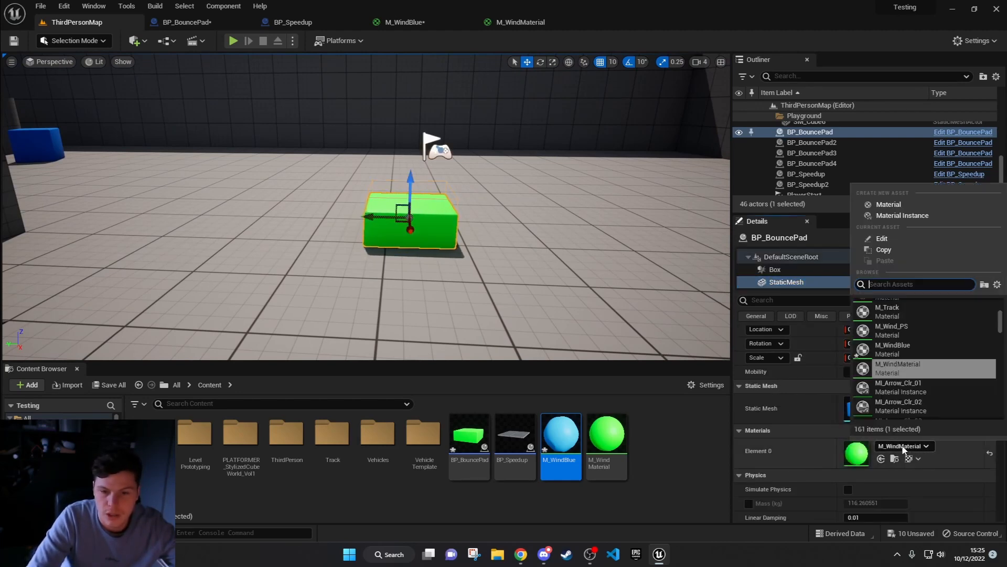
click(911, 348)
right_drag(546, 218, 546, 218)
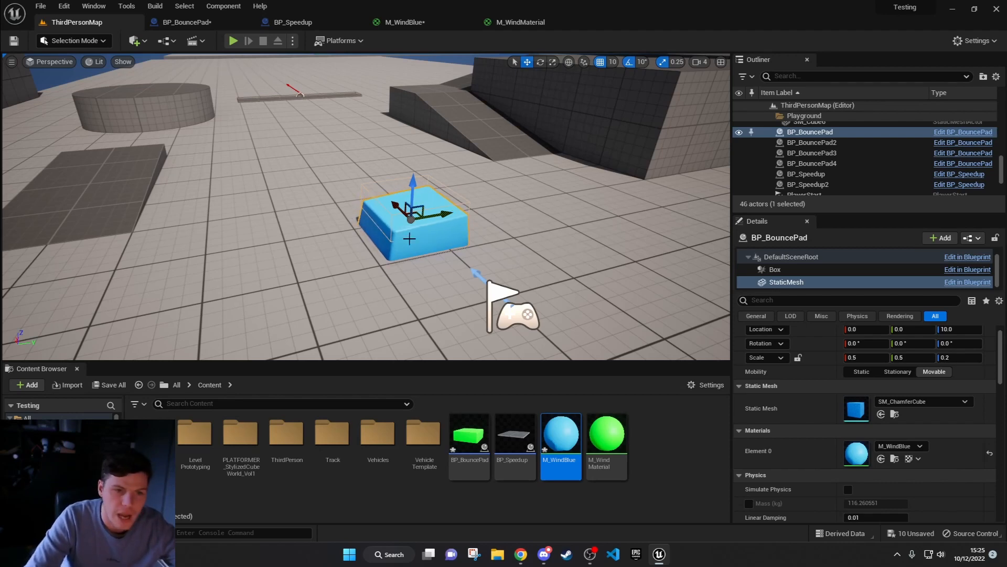
Step: Float the M_WindBlue editor as a separate window over ThirdPersonMap, then set the WindIntensity constant to 0.2 and apply
drag(395, 23, 572, 145)
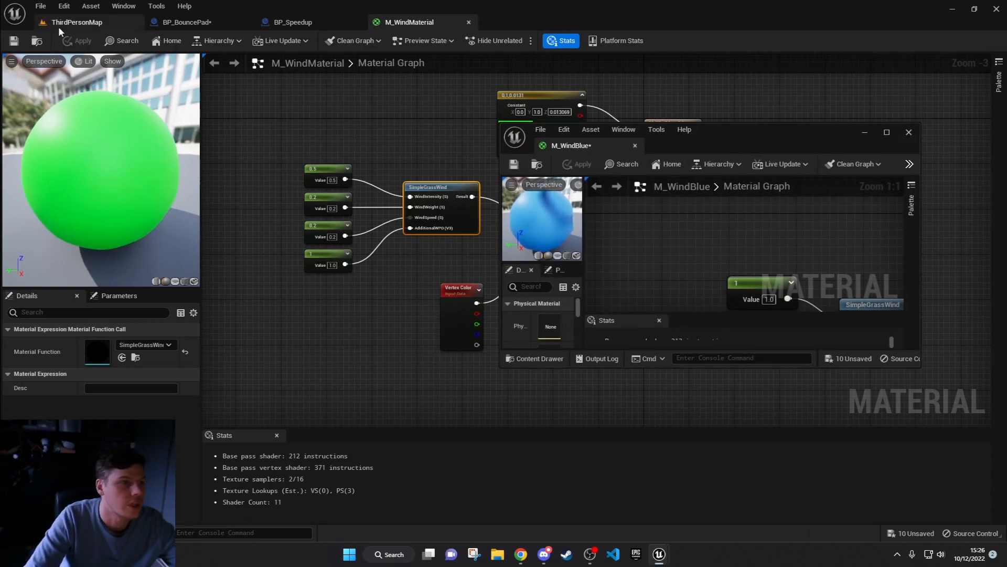
click(77, 22)
right_drag(766, 268, 651, 191)
click(654, 223)
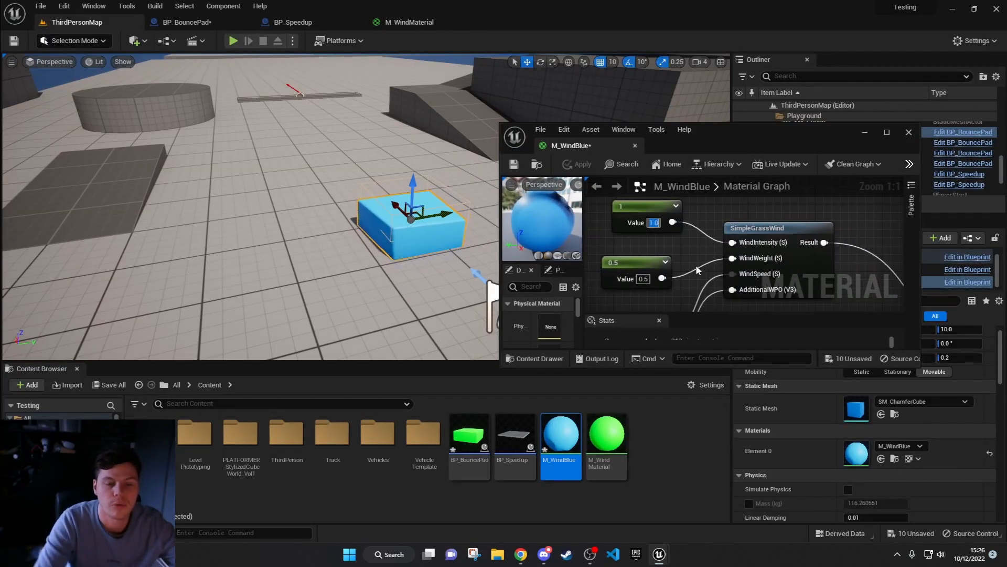
text(0.2)
key(Return)
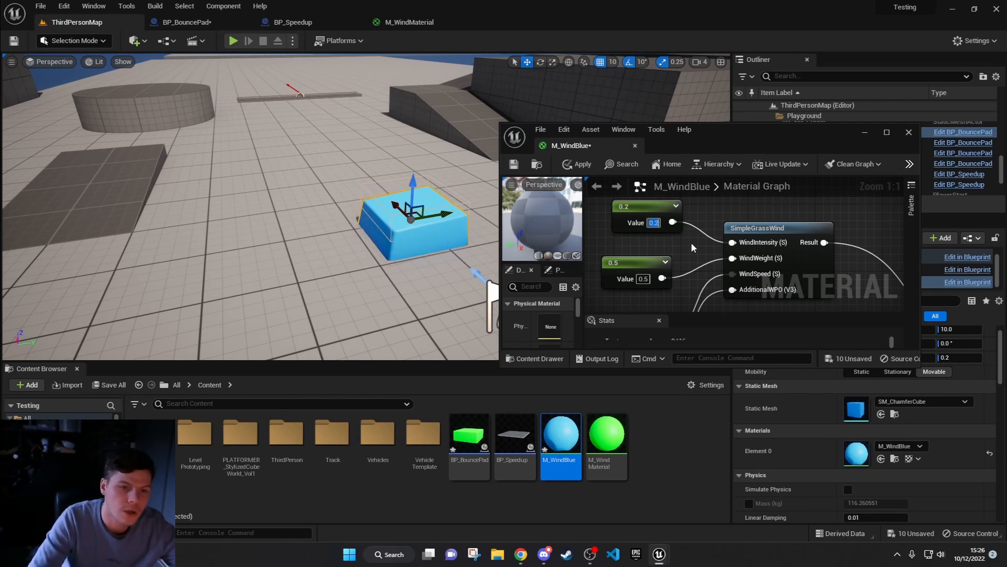
click(574, 169)
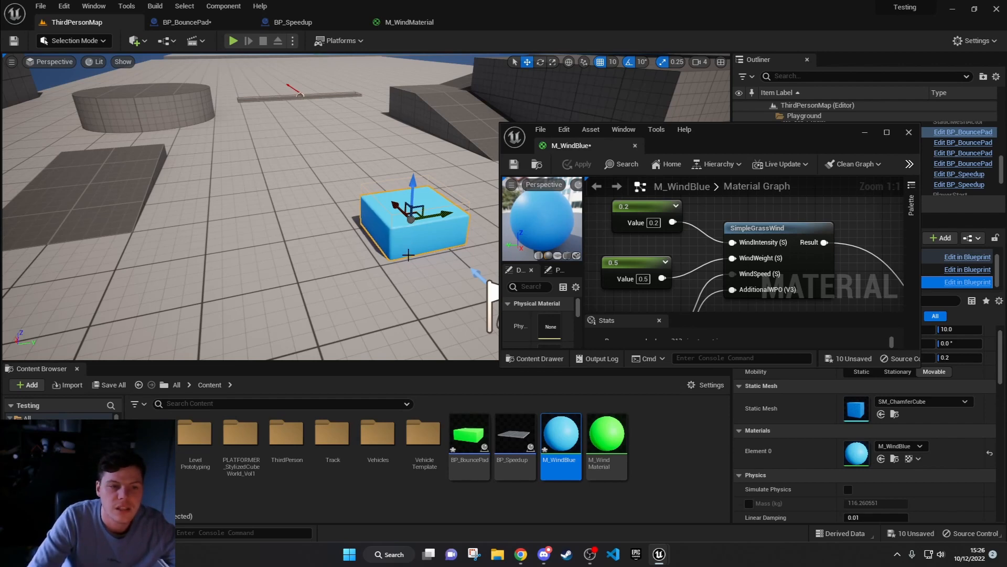
Step: Check the blue bounce pad's movement up close, then set the WindWeight constant to 0.2 and apply the material
key(w)
right_drag(408, 255, 434, 221)
key(s)
key(w)
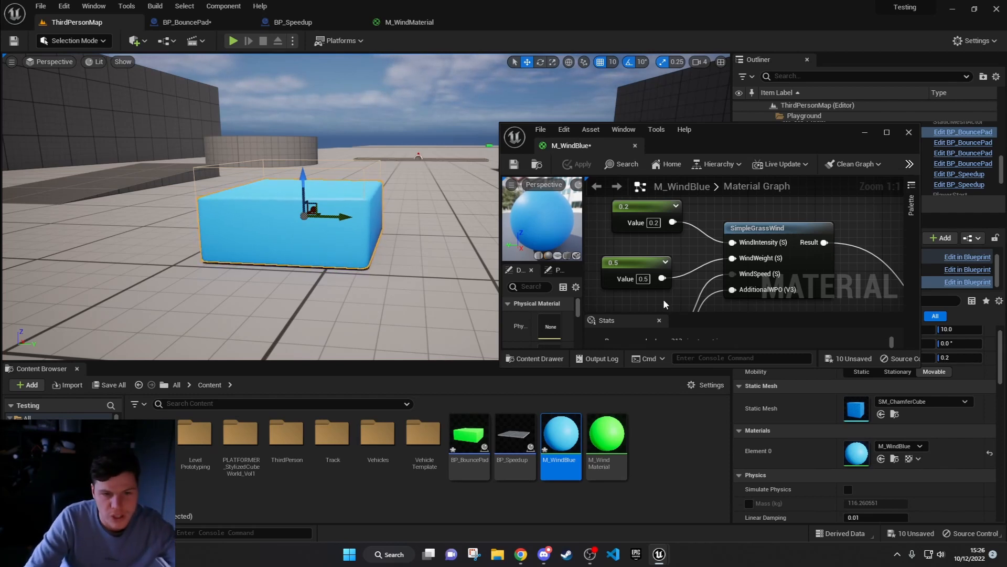
click(643, 278)
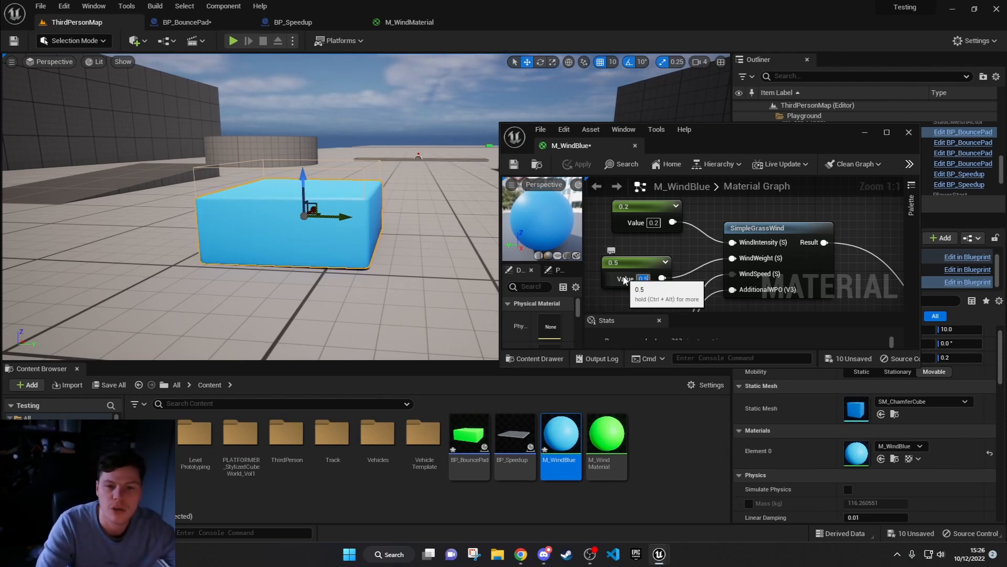
text(0.2)
key(Return)
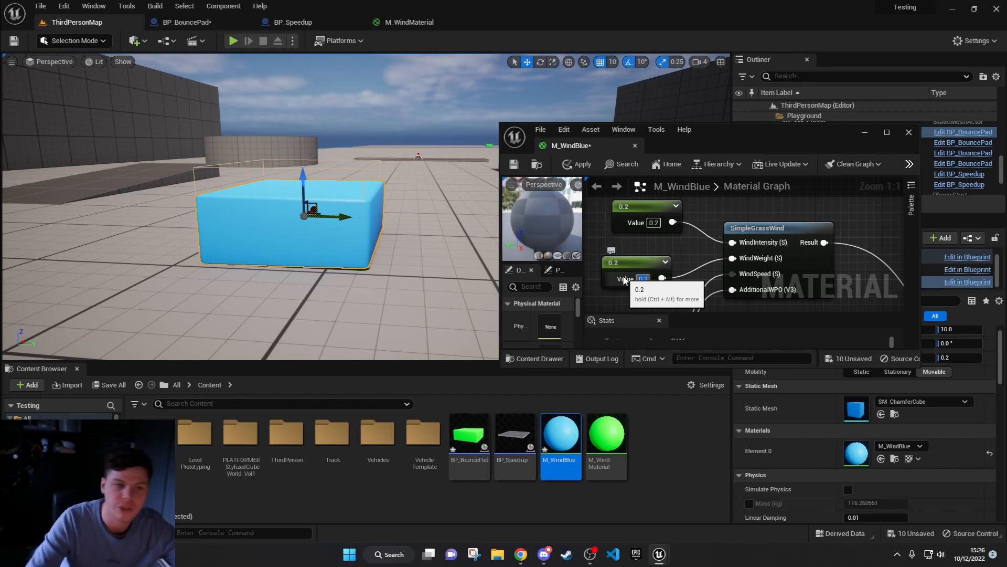
click(577, 165)
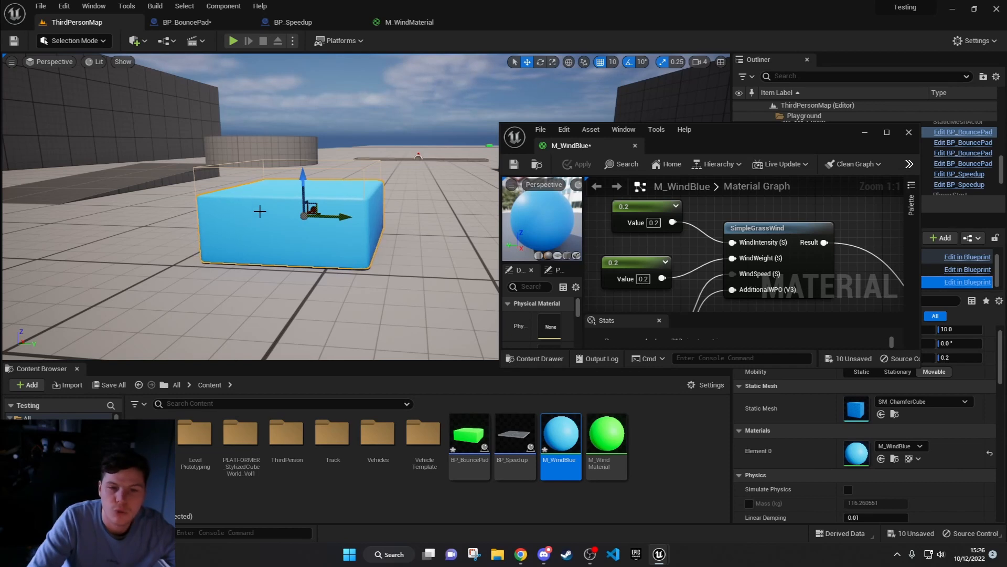
Step: Dock the floating M_WindBlue editor back into the main window and return to ThirdPersonMap
right_drag(637, 230, 676, 215)
mouse_move(709, 268)
right_down()
mouse_move(699, 247)
mouse_move(700, 263)
right_up()
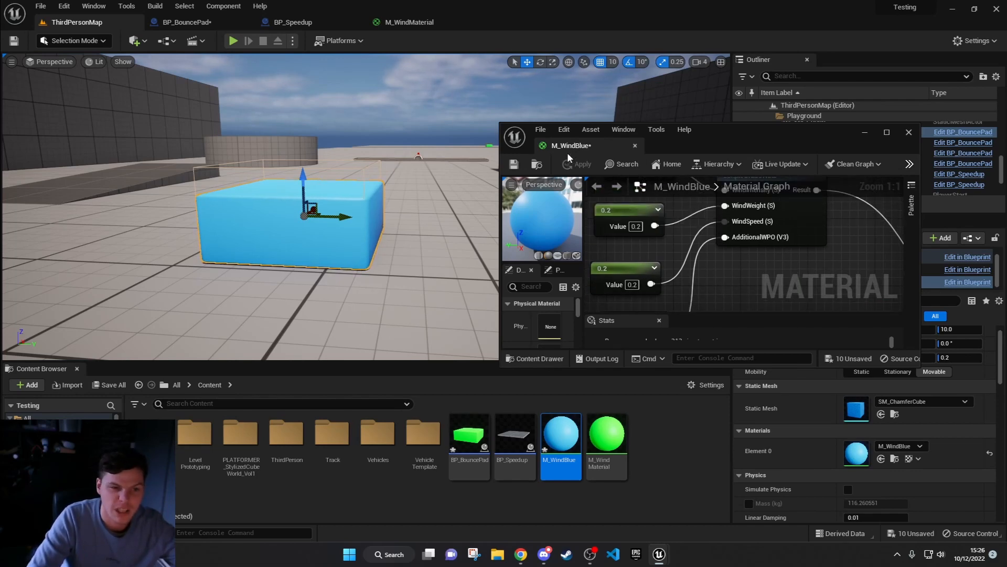
drag(585, 147, 474, 22)
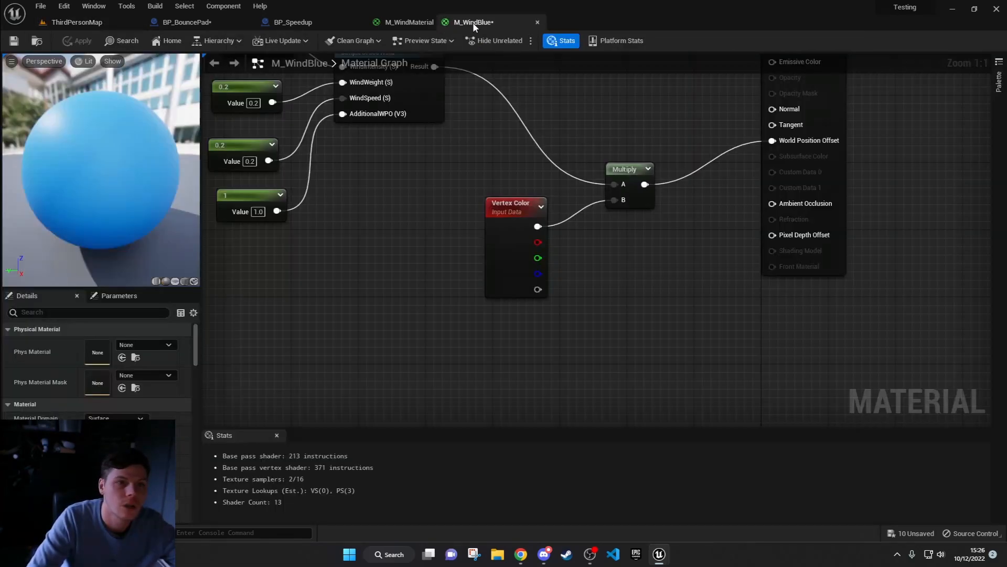
click(108, 24)
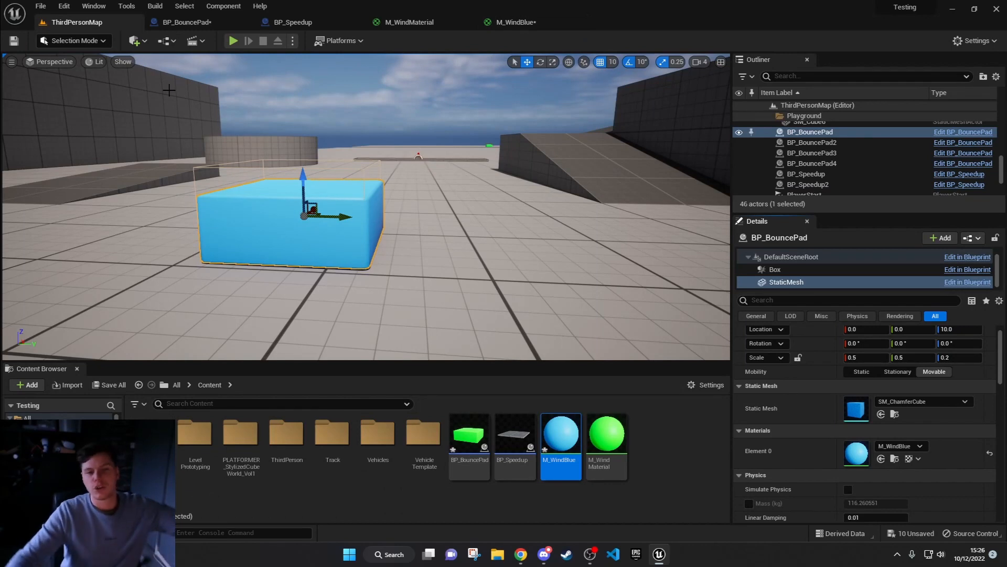